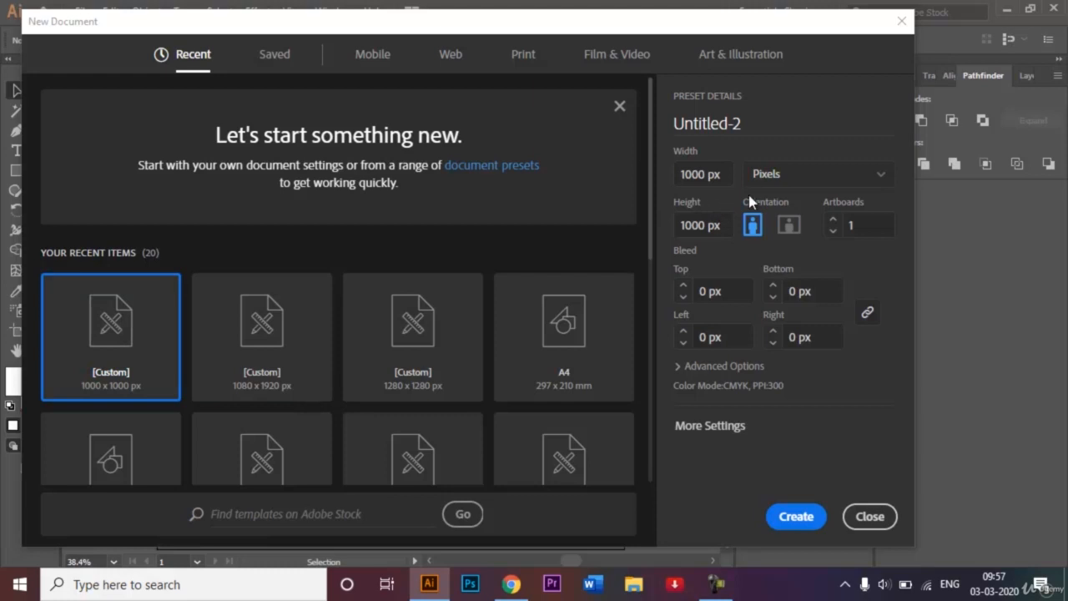
Create a 1000 x 1000 px document in pixels named Pencil Sketch Logo and fit its artboard in the view
triple_click(757, 123)
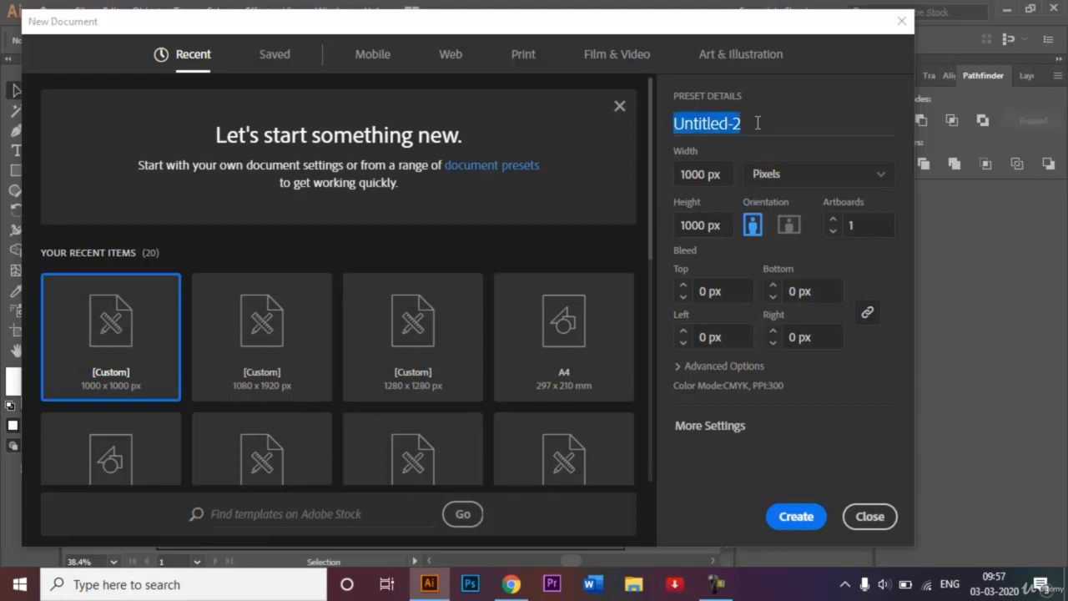
key(BackSpace)
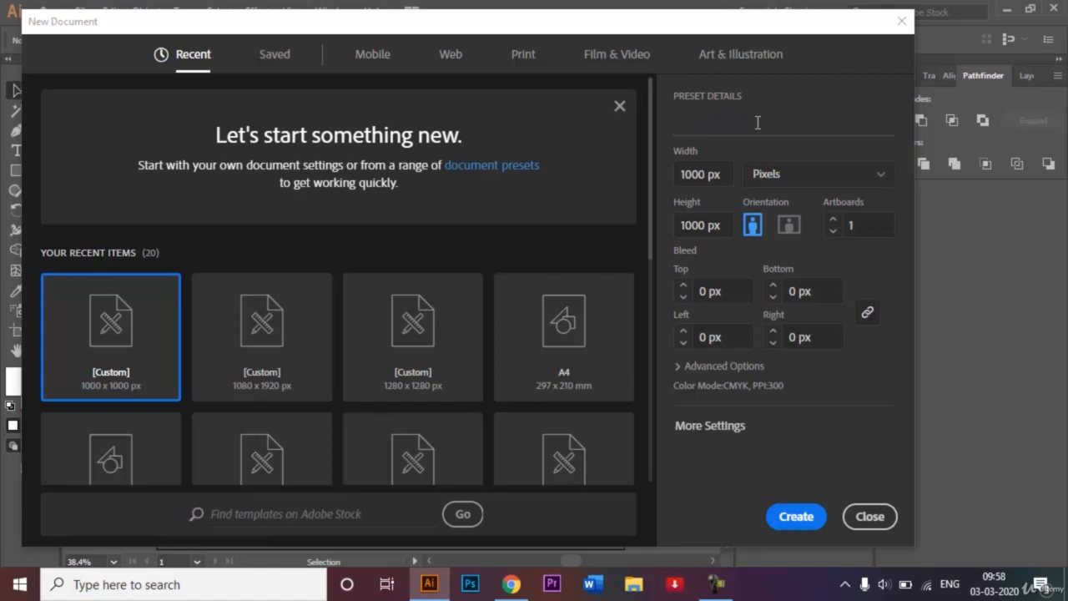
text(Pencil Sk)
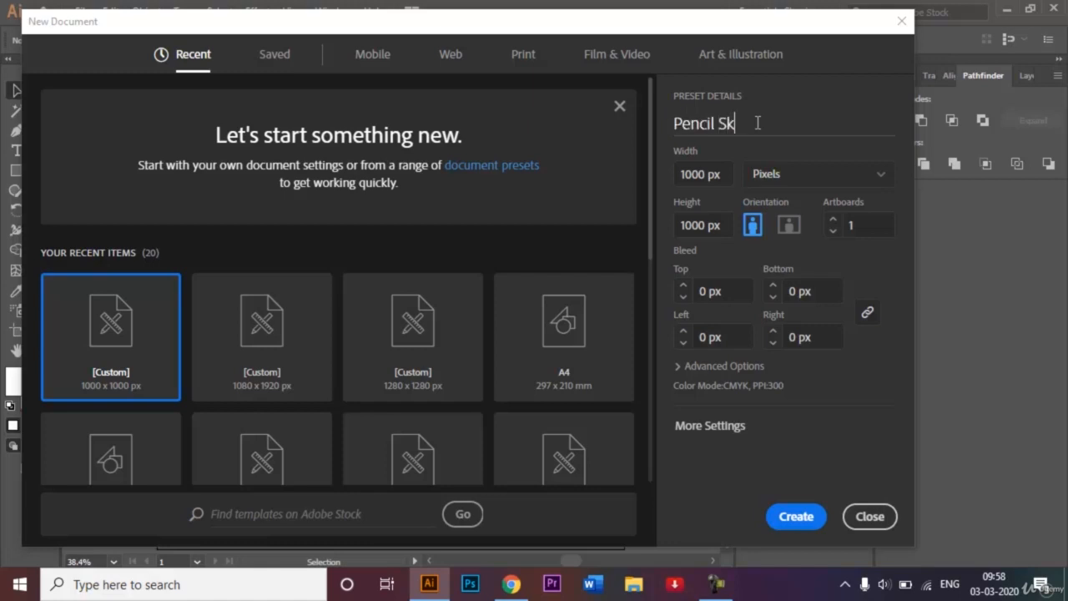
text(etch Logo)
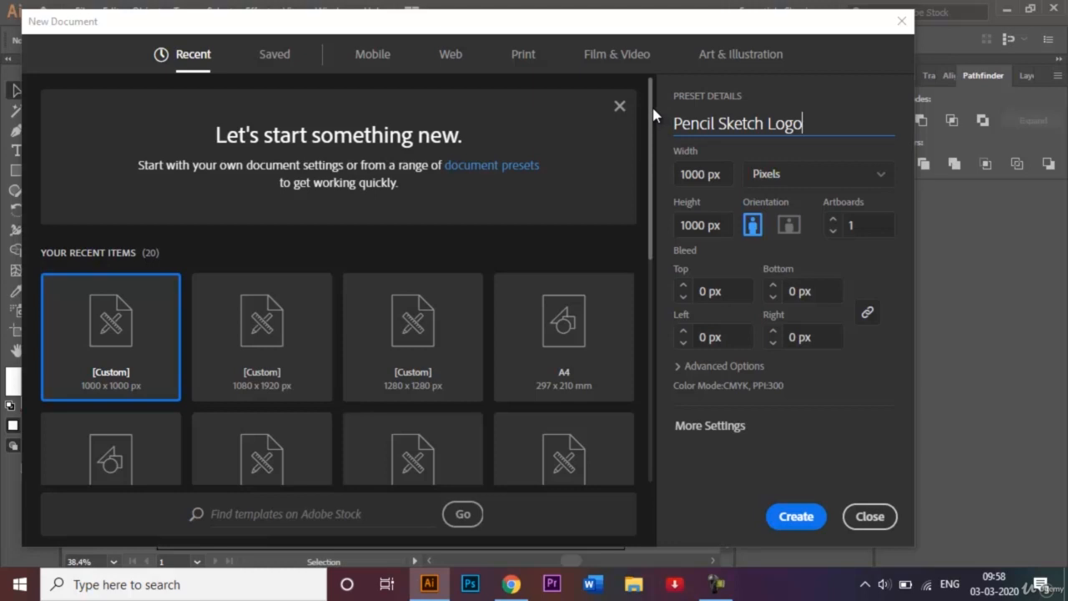
drag(653, 115, 651, 198)
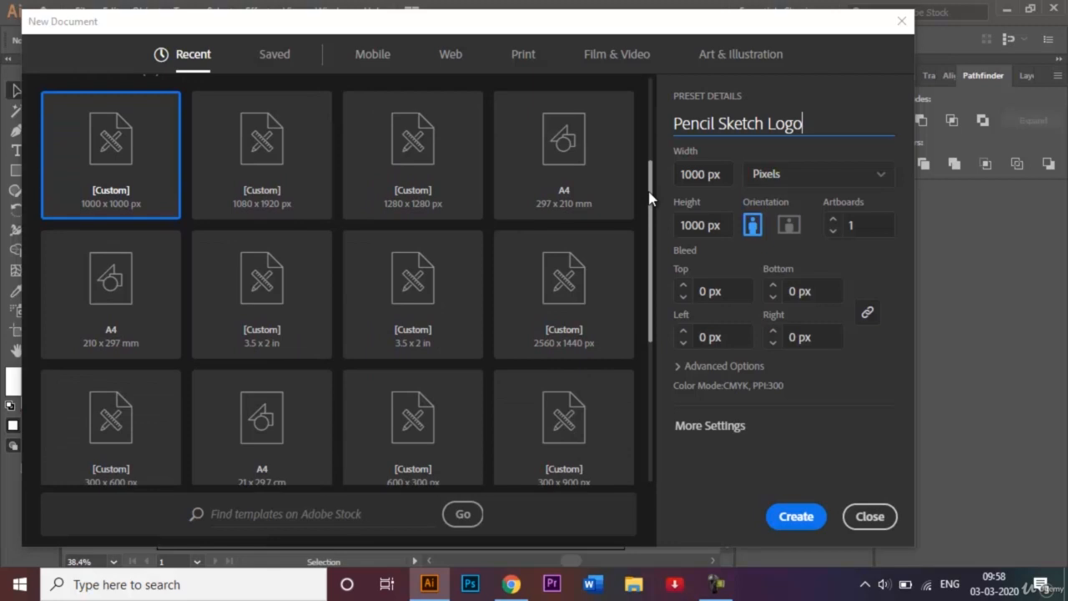
drag(651, 198, 641, 107)
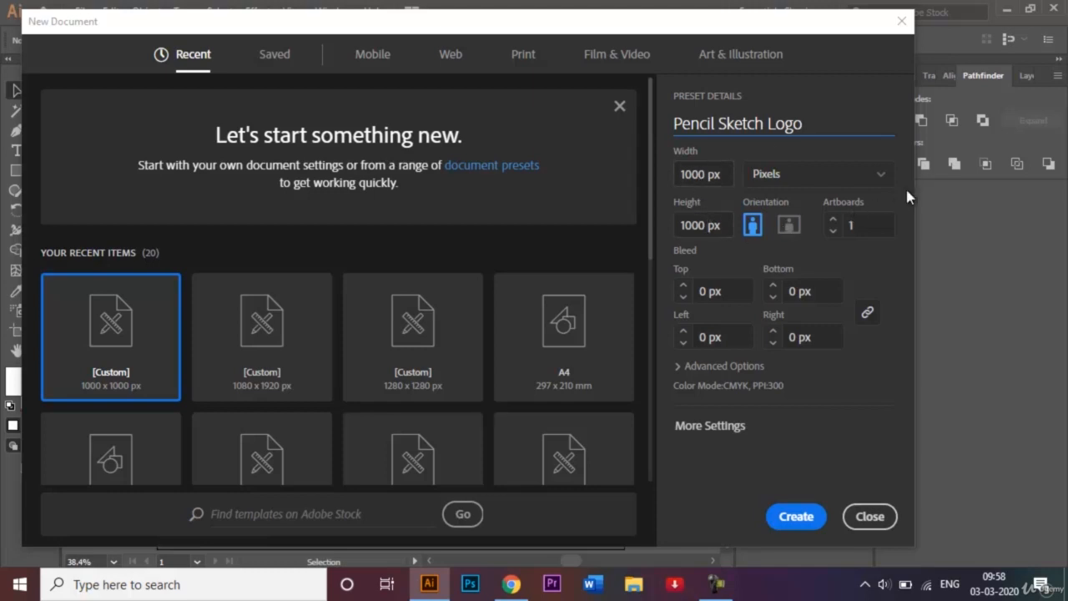
click(880, 175)
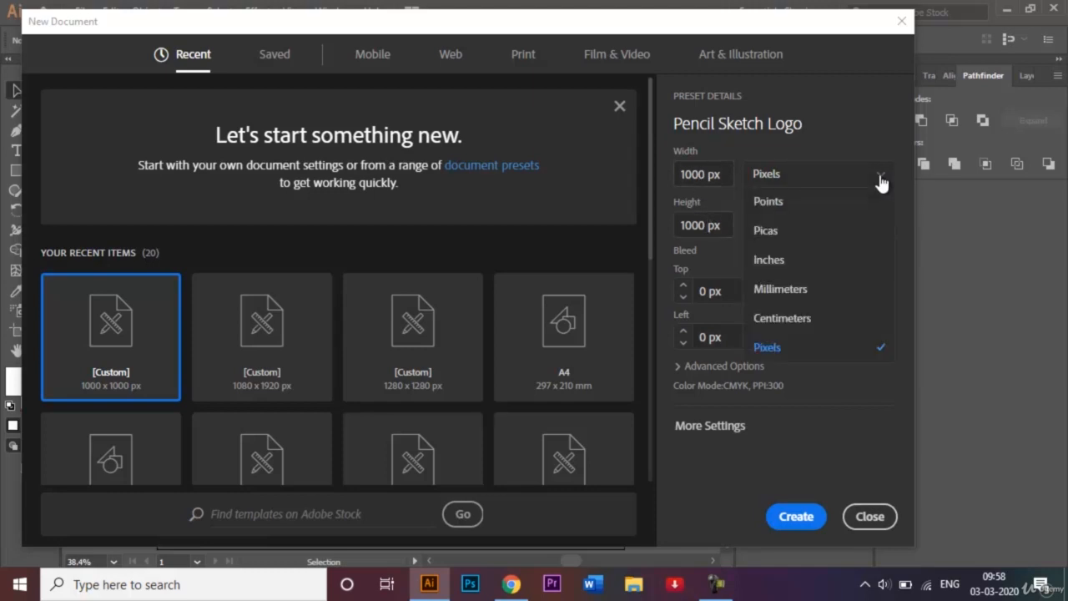
click(802, 524)
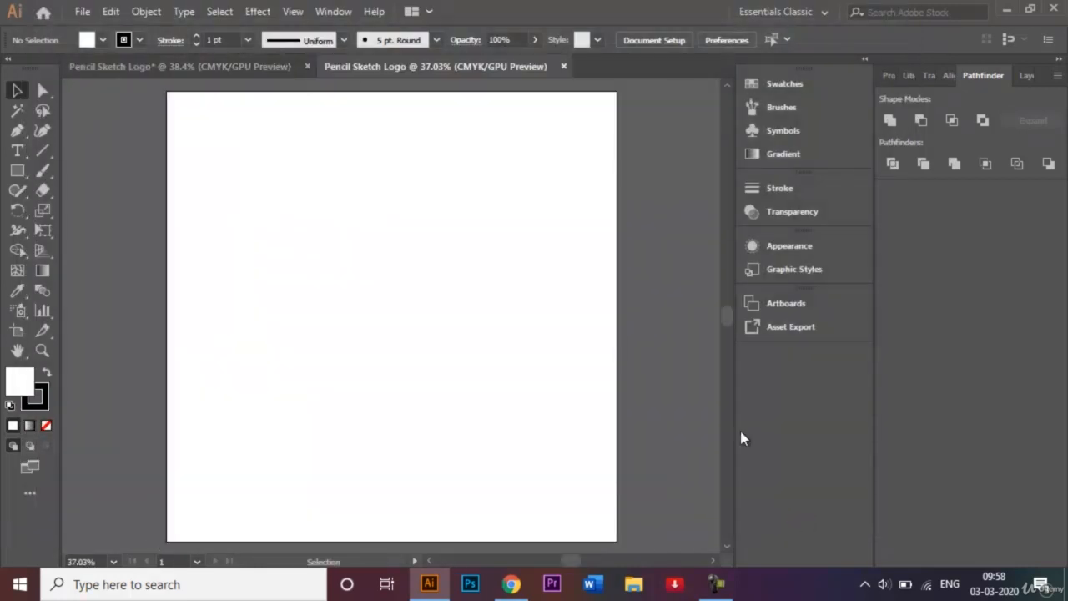
key(ctrl+0)
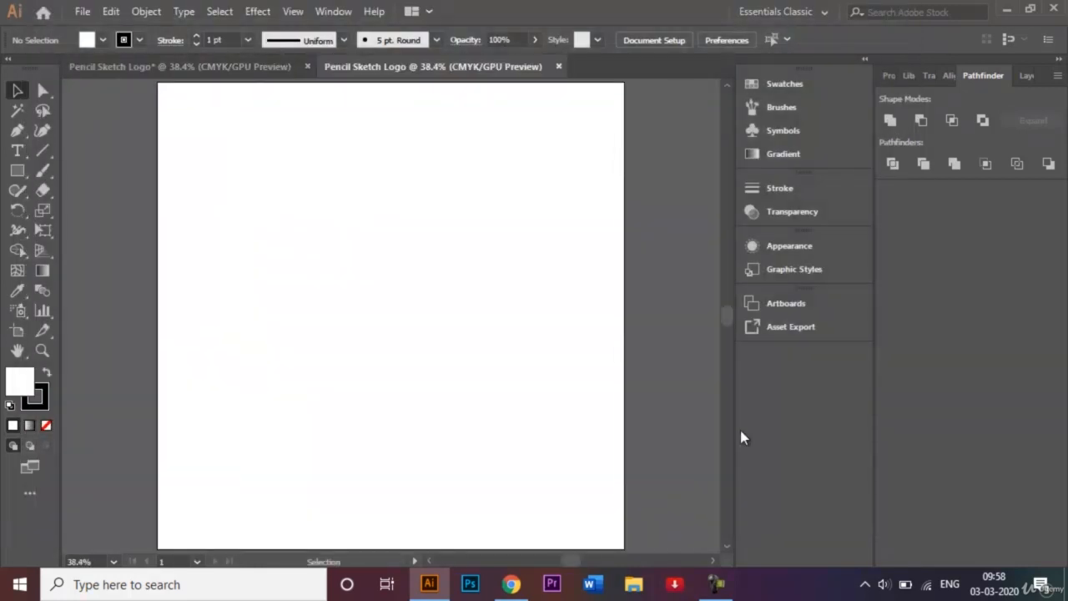
Rename the only layer of the new blank document as Background
click(267, 68)
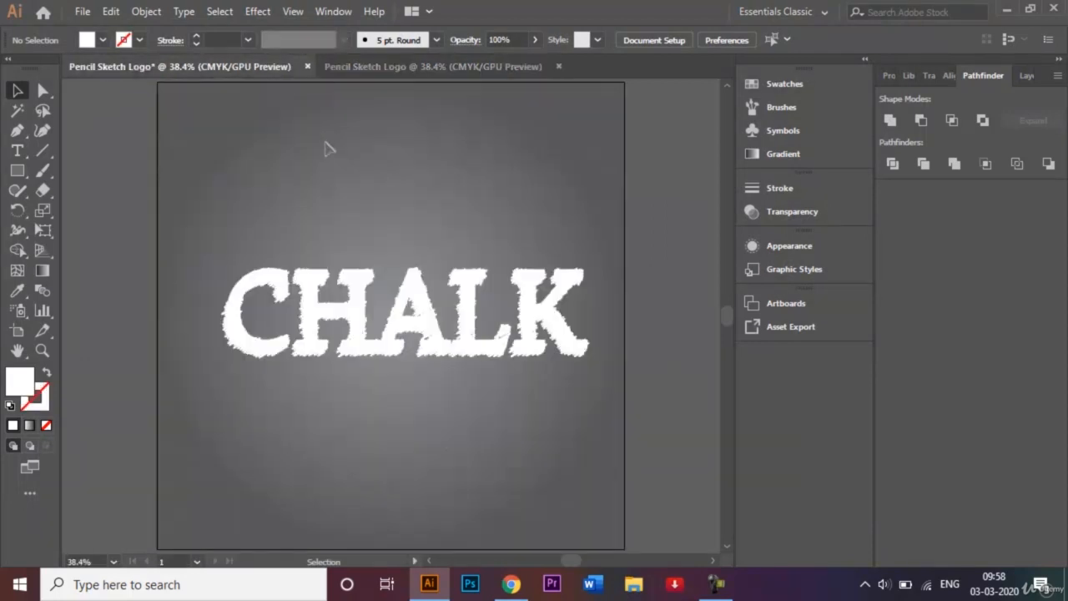
click(451, 68)
click(1028, 81)
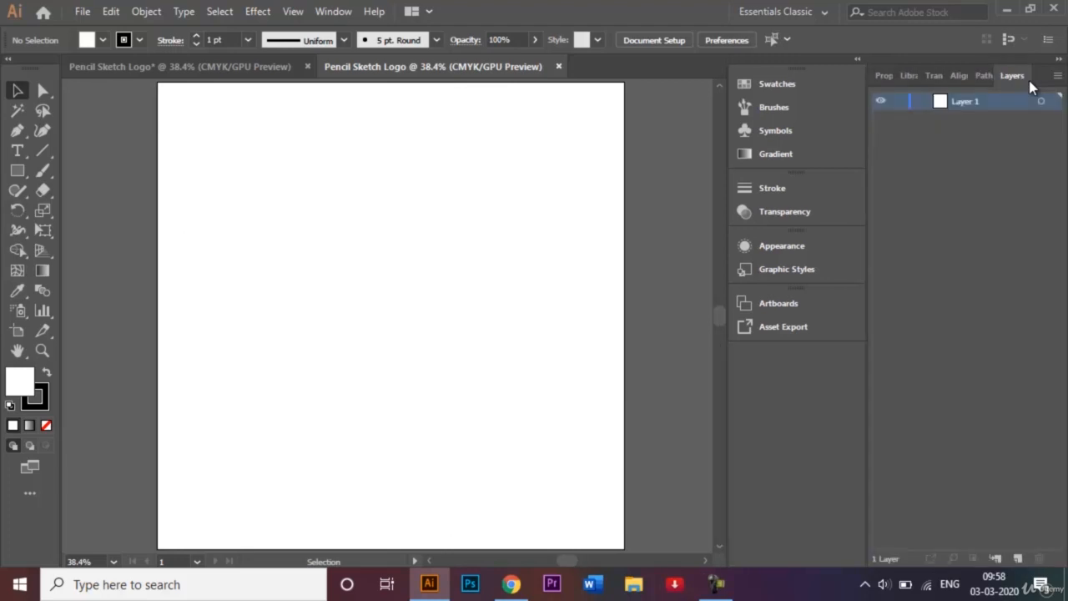
double_click(967, 101)
key(BackSpace)
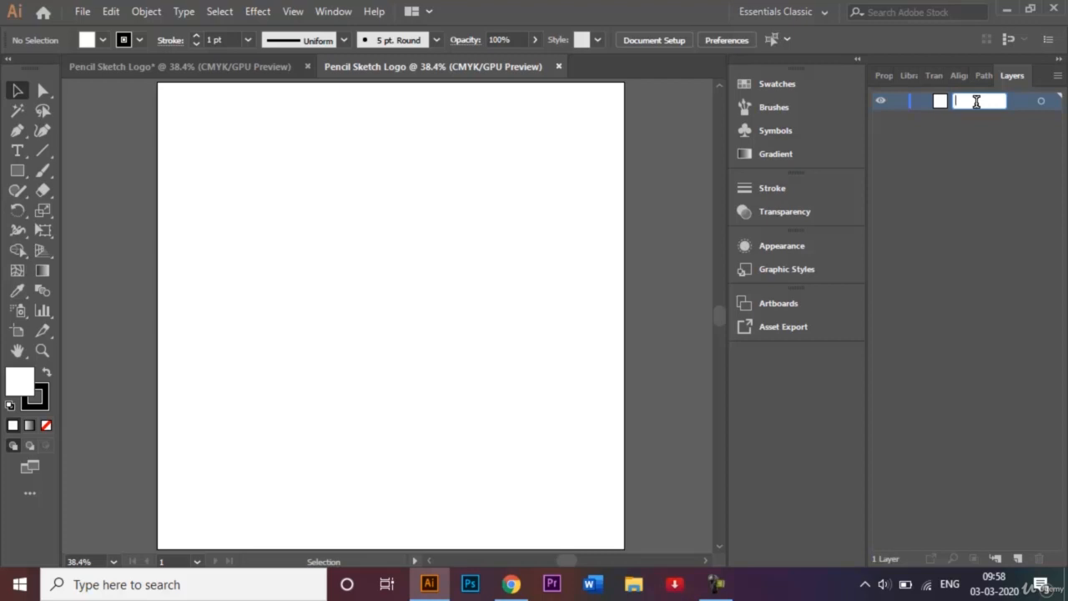
text(Background)
key(Return)
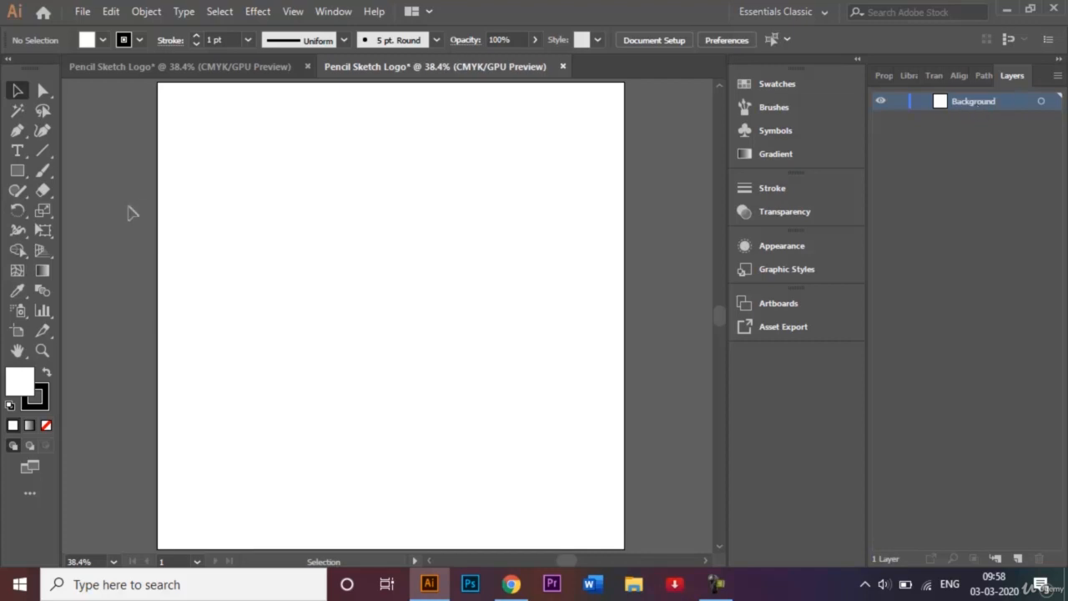
Add a white 1000 x 1000 px rectangle without a stroke and align it exactly over the artboard
click(18, 171)
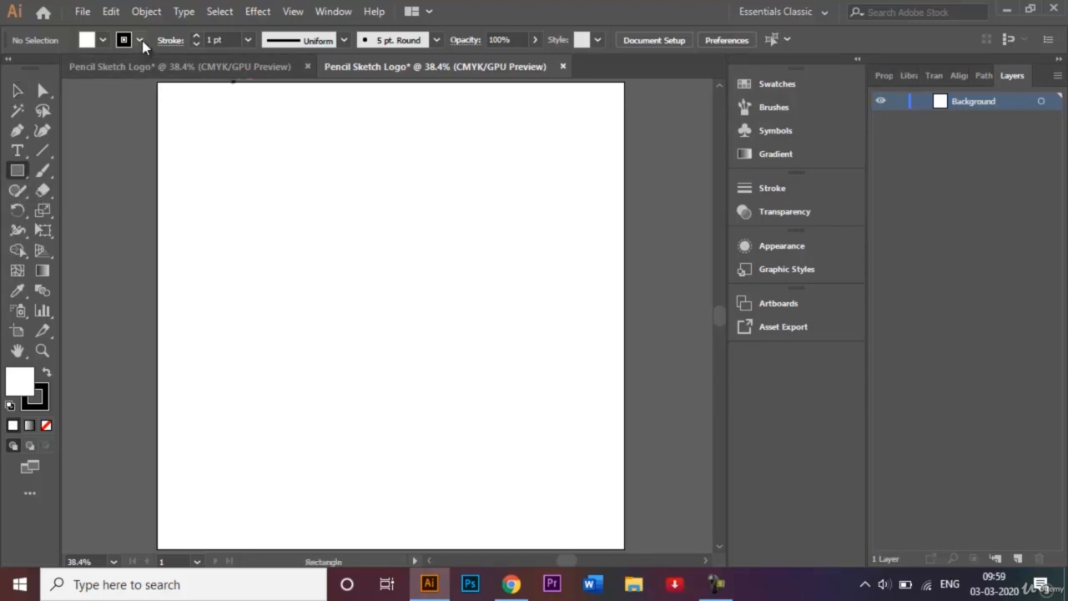
click(140, 40)
click(10, 68)
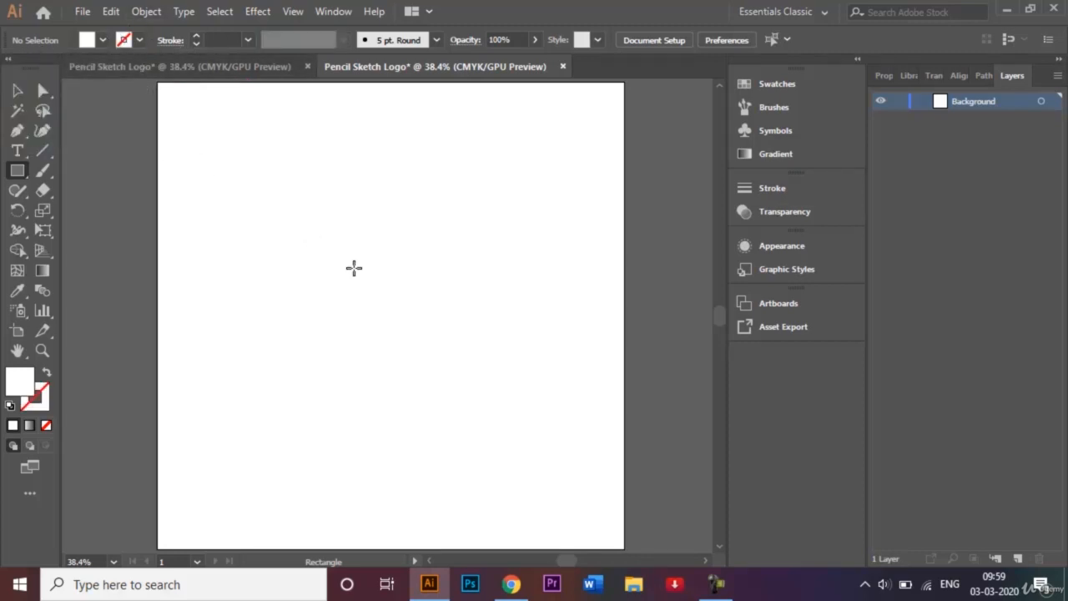
click(354, 268)
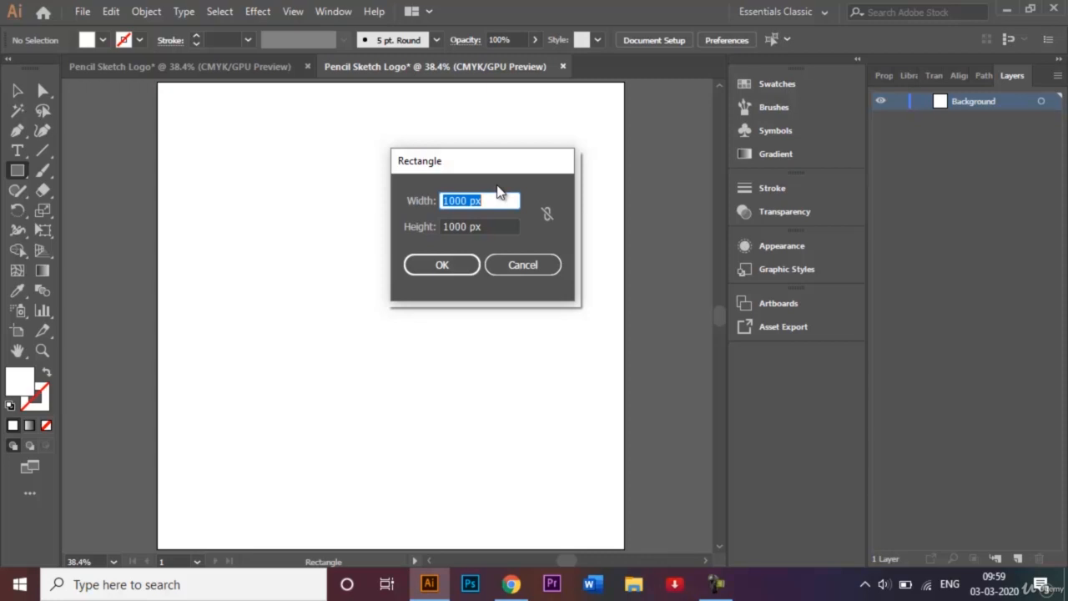
key(Return)
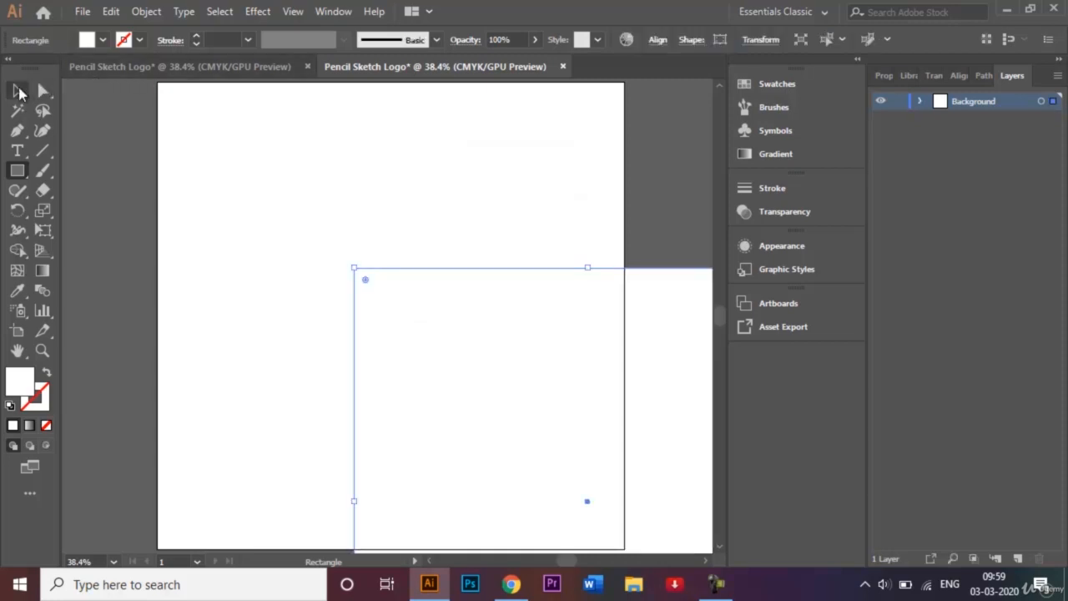
click(17, 90)
drag(517, 377, 322, 193)
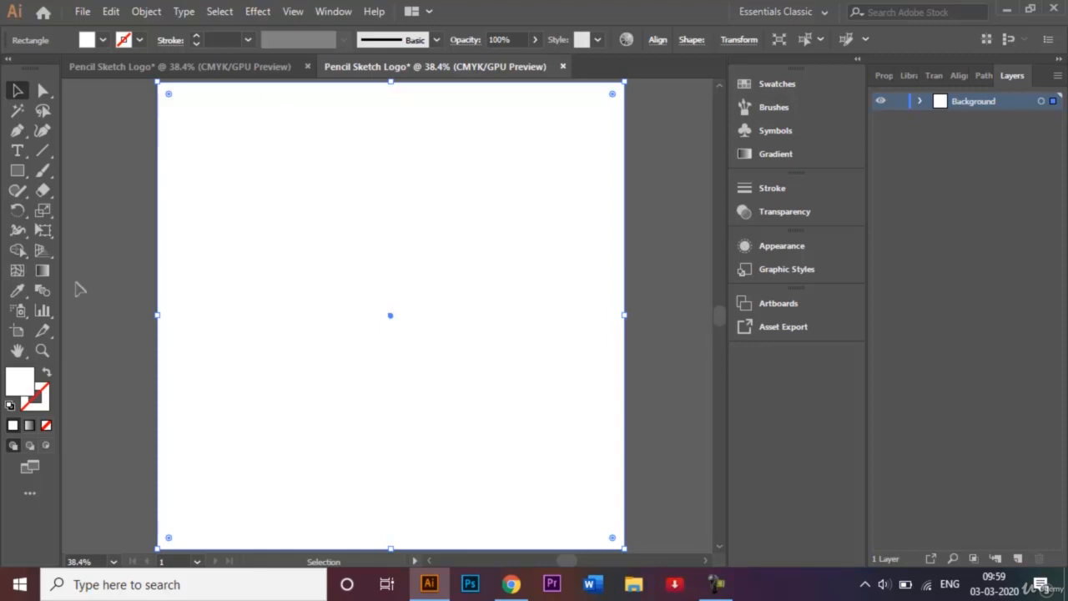
Fill the rectangle with a radial gradient and set its inner colour stop to light grey
click(42, 271)
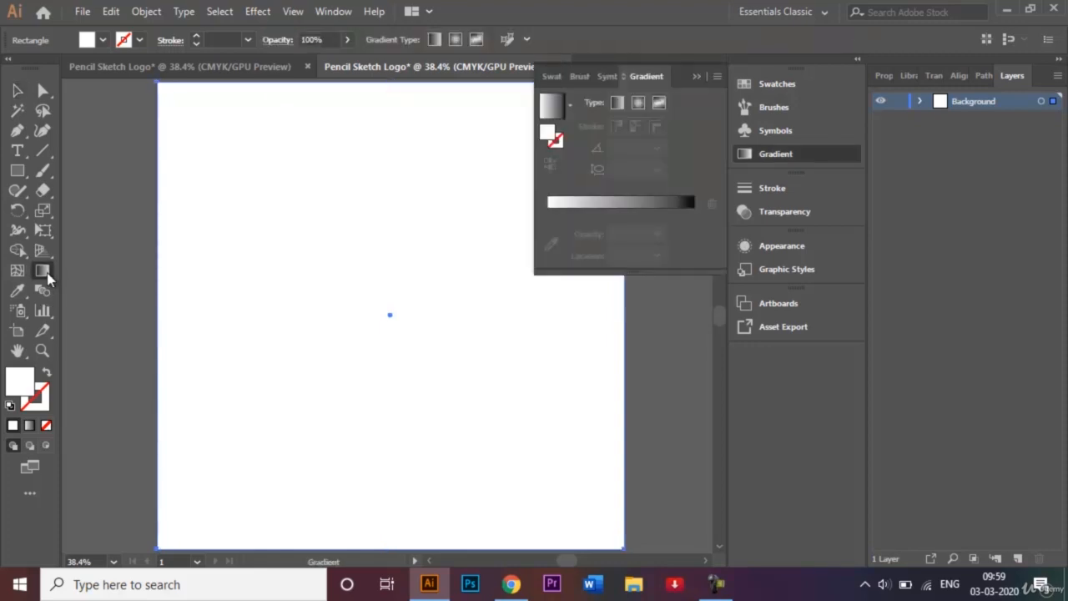
click(645, 109)
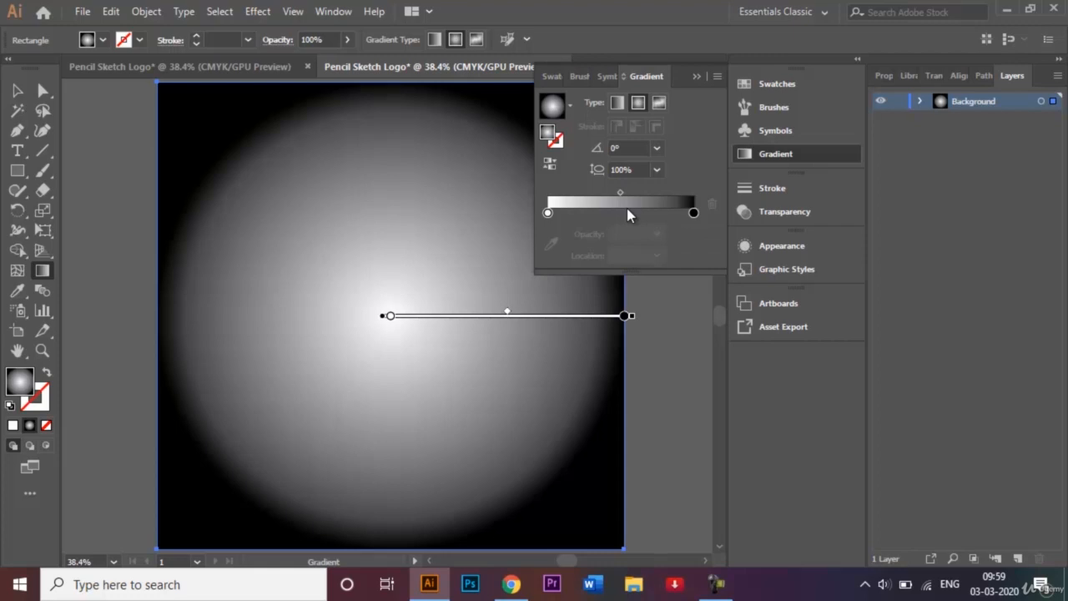
double_click(547, 213)
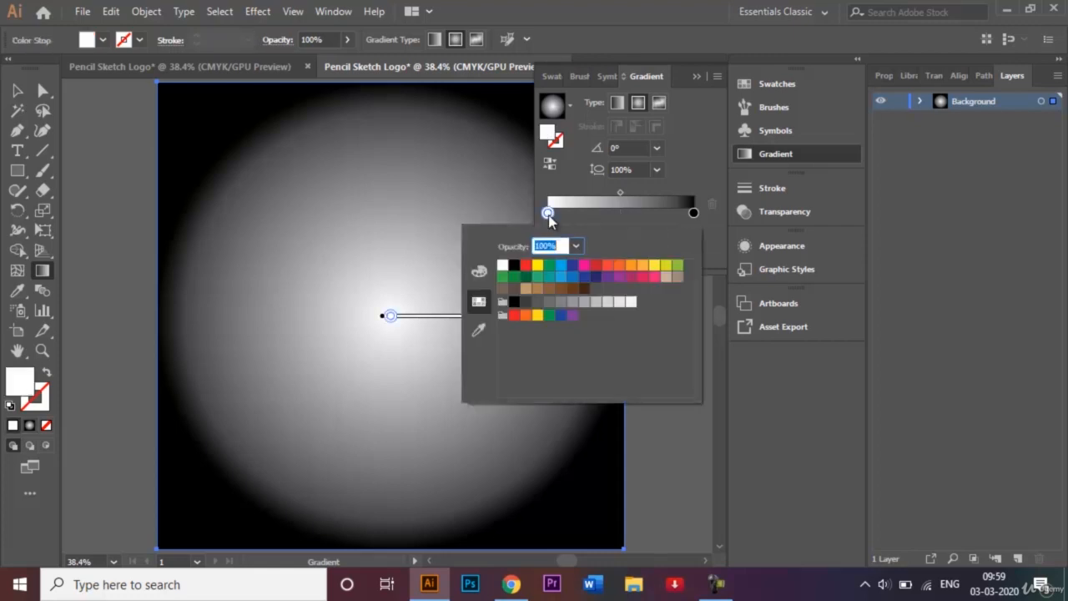
click(604, 307)
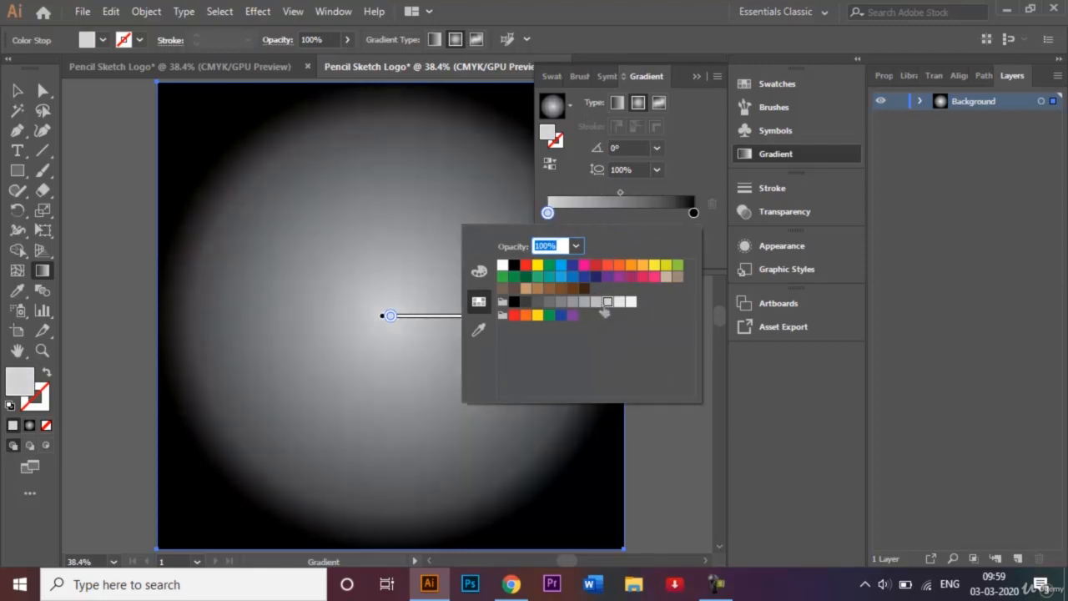
Set the gradient's outer colour stop to the dark grey swatch C=0 M=0 Y=0 K=70, then deselect the rectangle
click(694, 214)
double_click(694, 214)
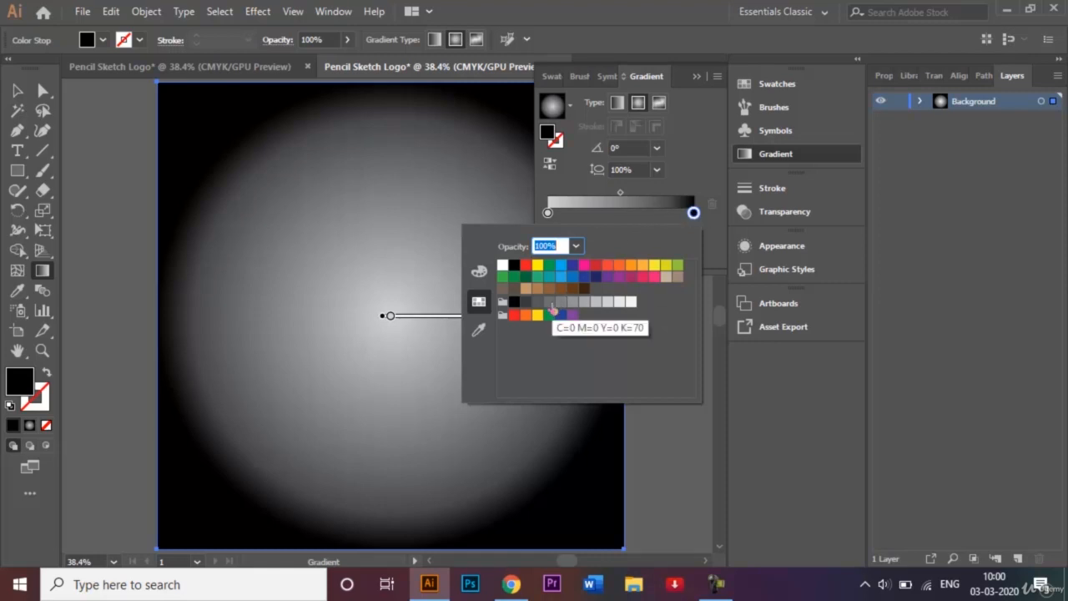
click(551, 304)
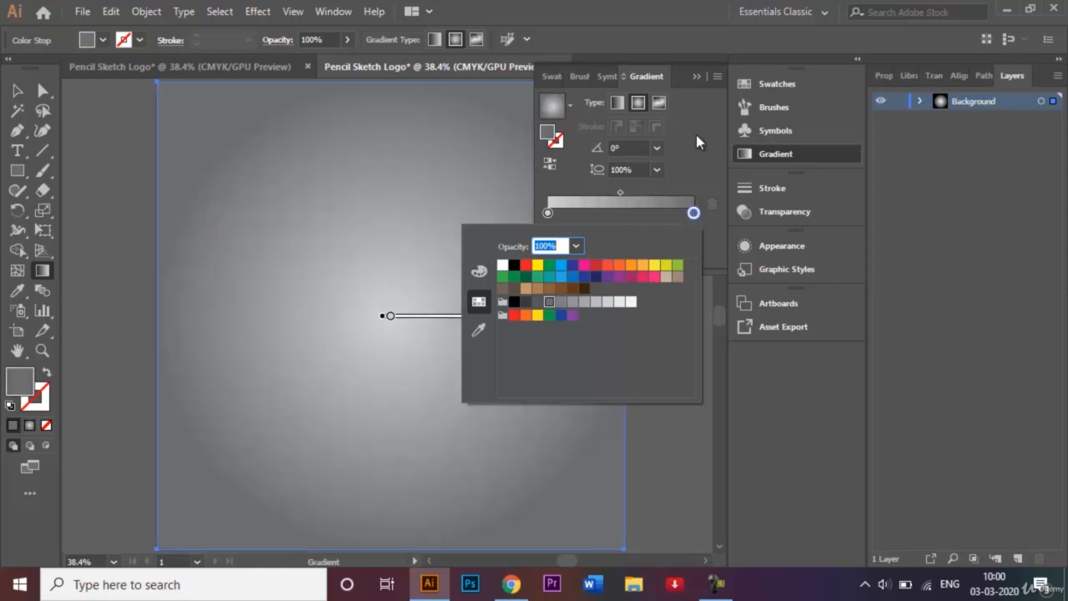
click(697, 82)
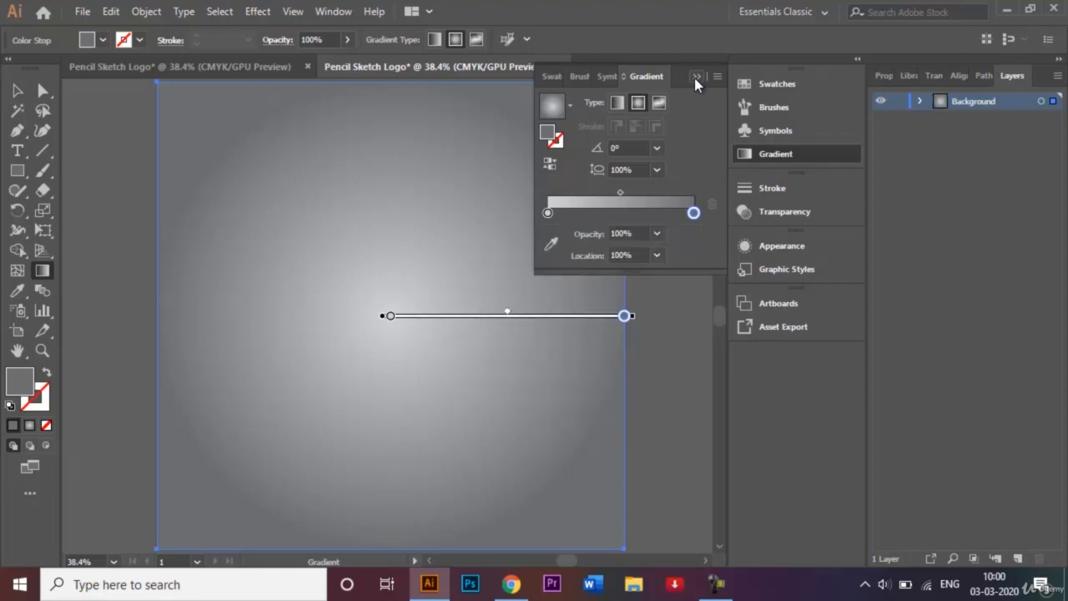
click(696, 76)
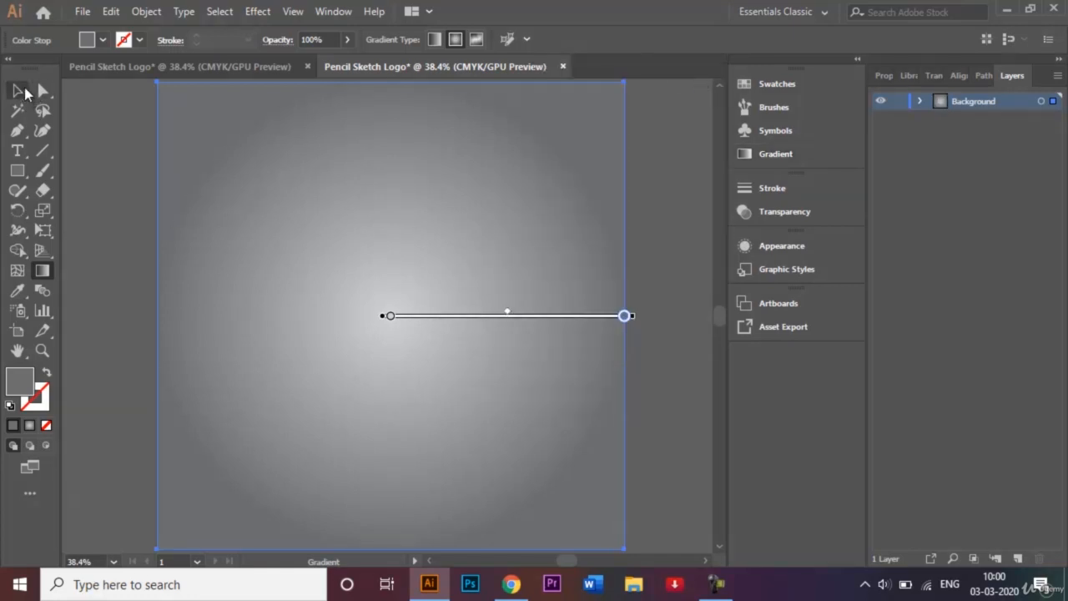
click(18, 91)
click(146, 169)
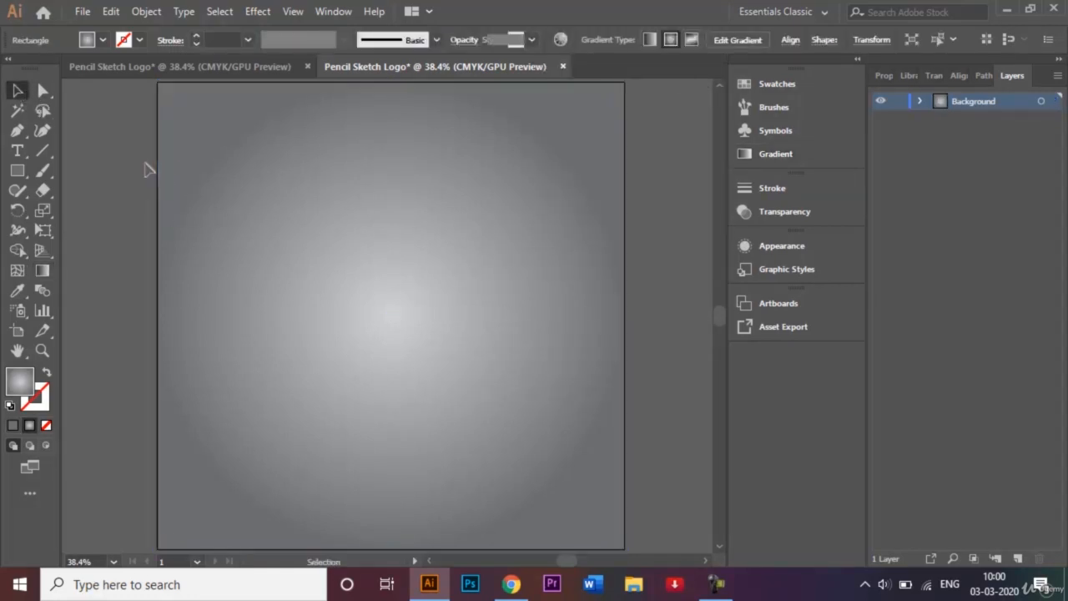
Add a black 1000 x 1000 px rectangle without a stroke and align it over the gradient background
click(18, 171)
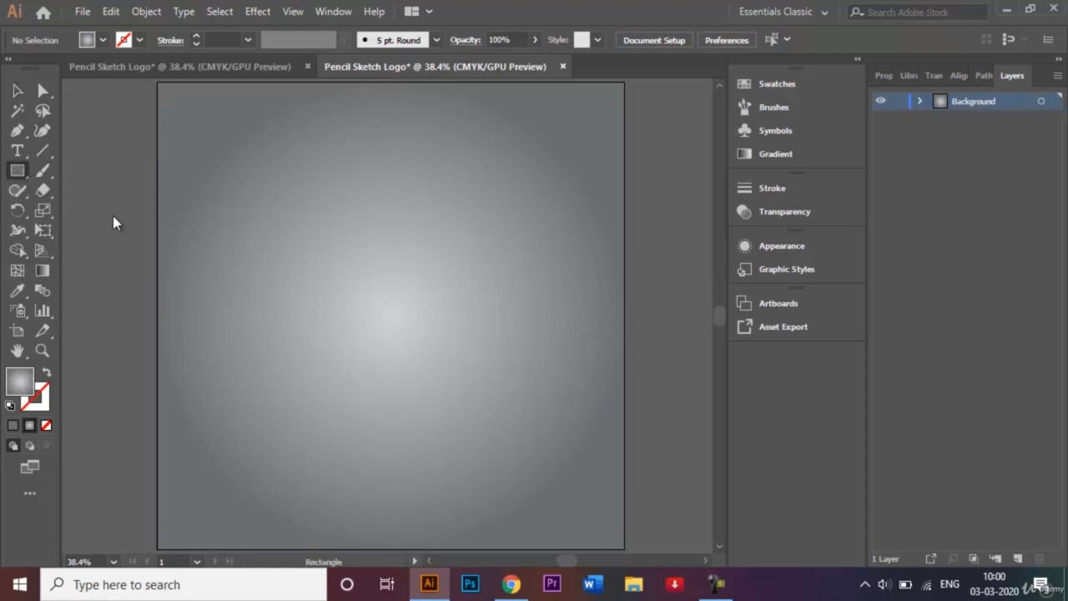
click(103, 41)
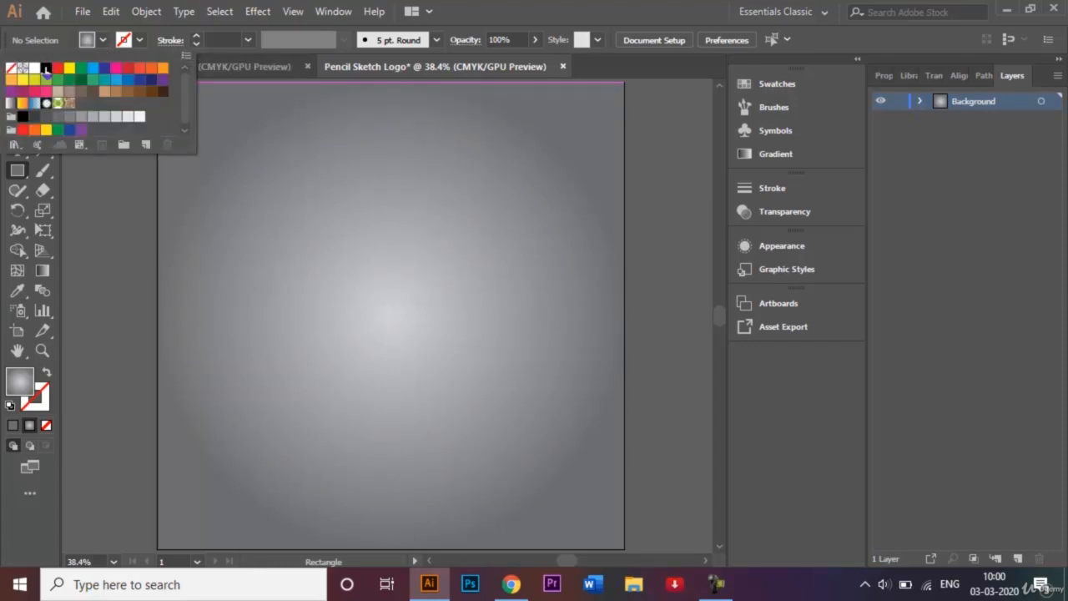
click(46, 68)
click(131, 249)
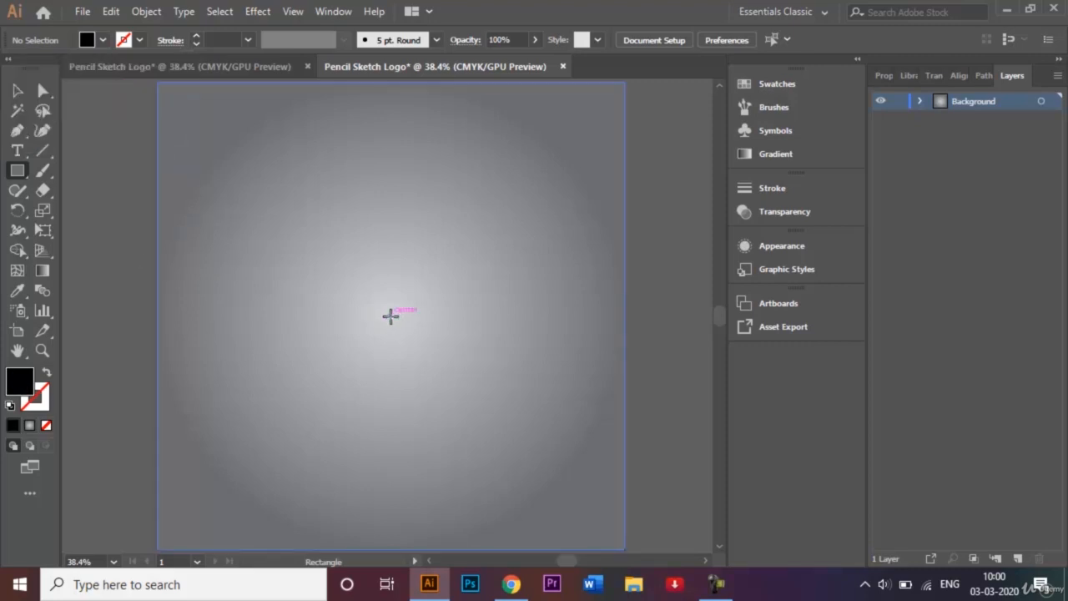
click(390, 315)
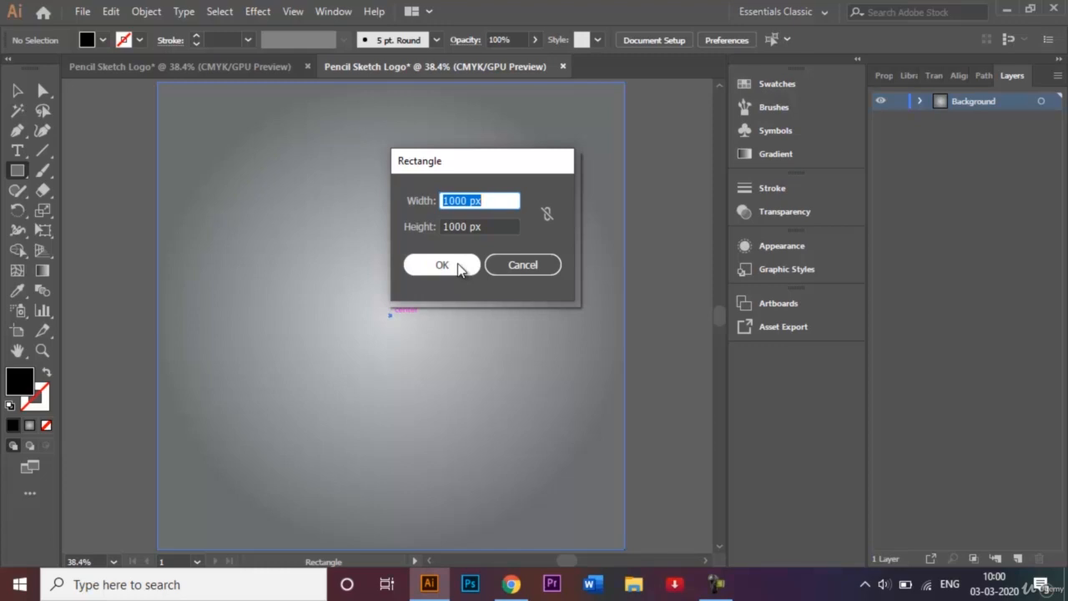
click(461, 265)
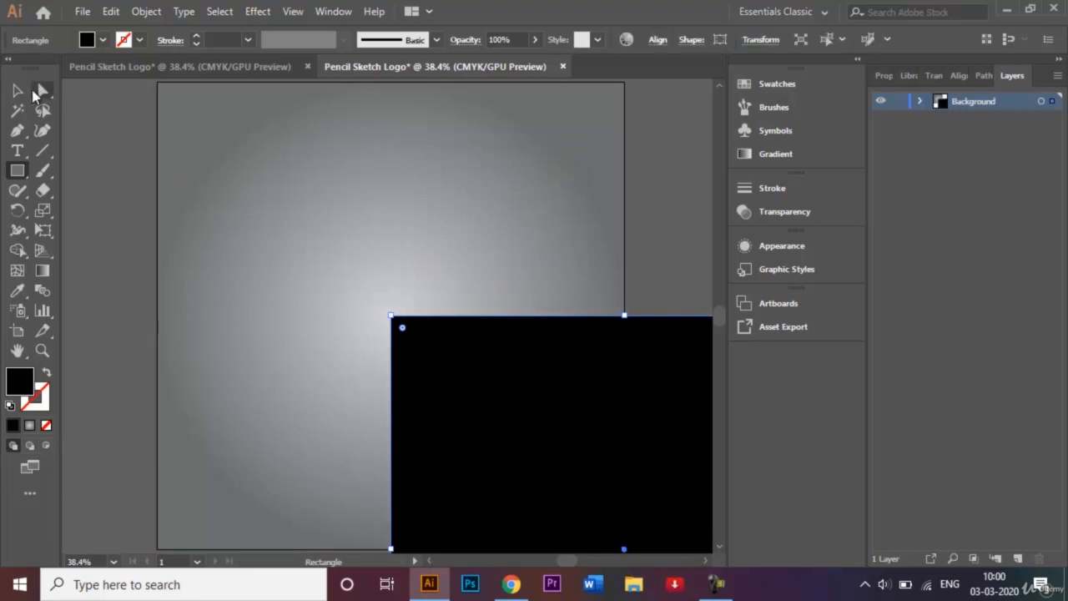
click(17, 90)
drag(477, 410, 244, 178)
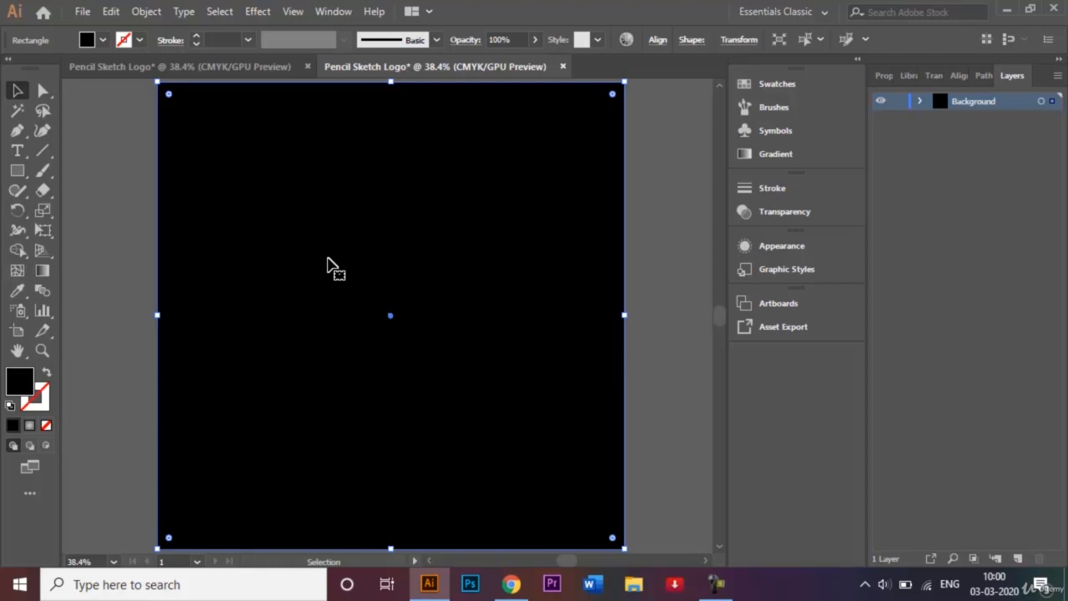
Apply the Note Paper sketch effect to the black rectangle with image balance 0, graininess 20 and relief 25
click(260, 13)
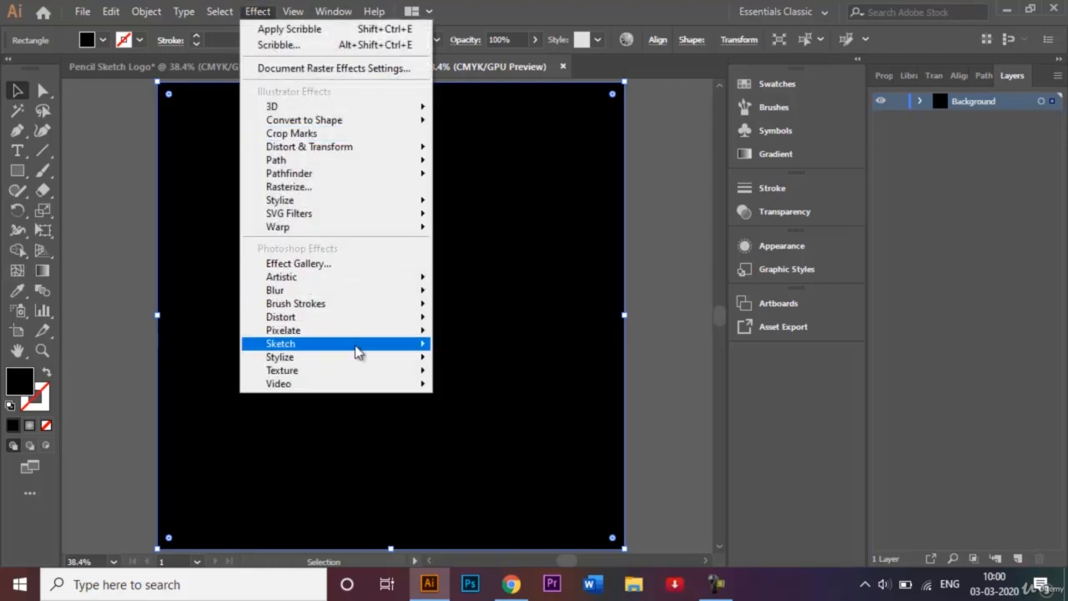
mouse_move(361, 349)
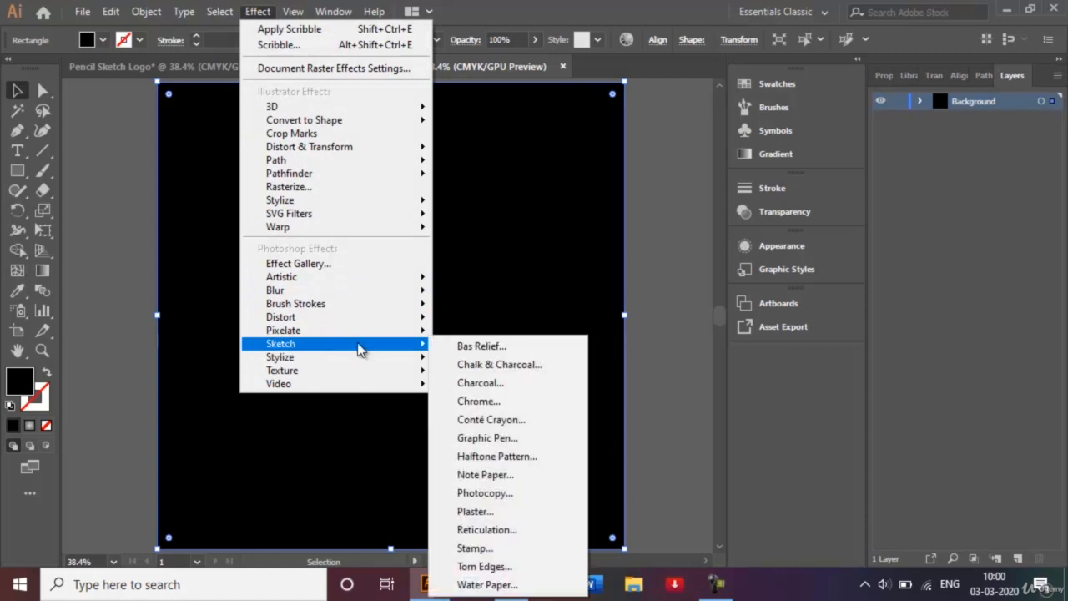
click(491, 477)
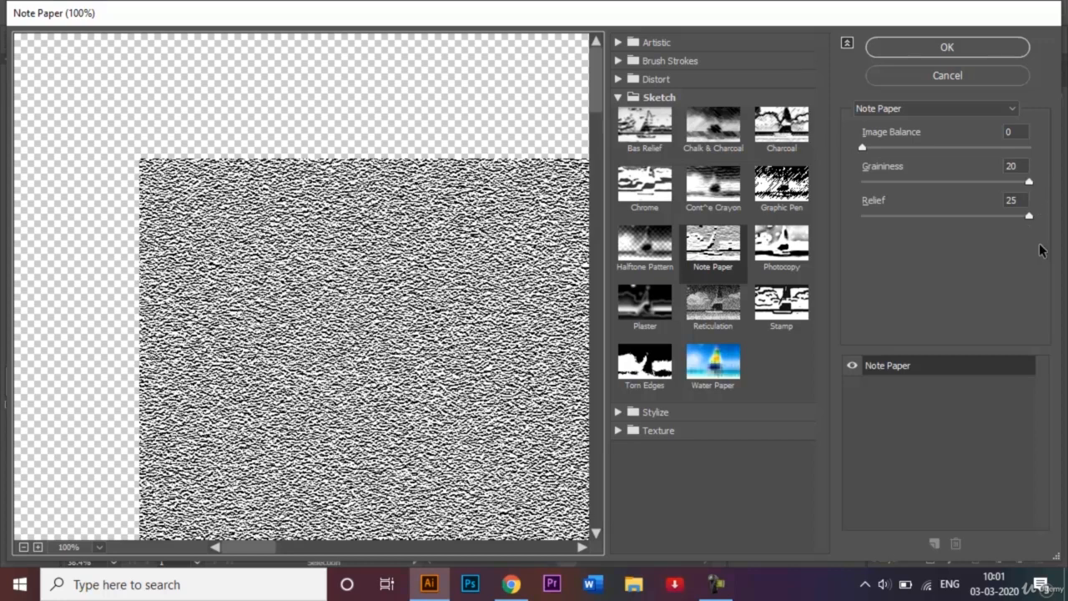
click(946, 47)
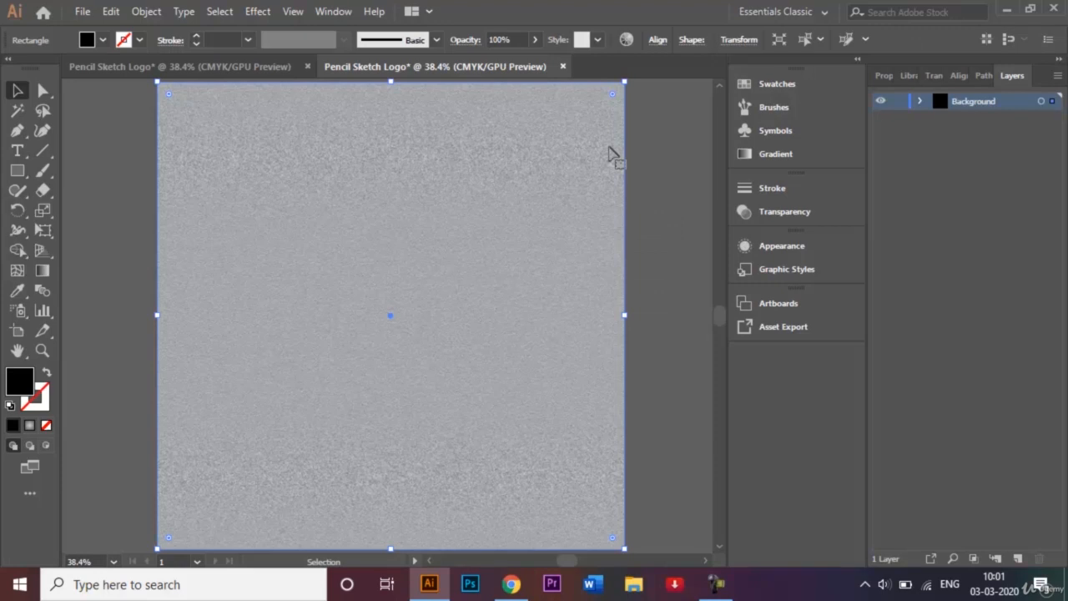
Blend the textured rectangle into the gradient using Multiply mode at 70% opacity
click(777, 212)
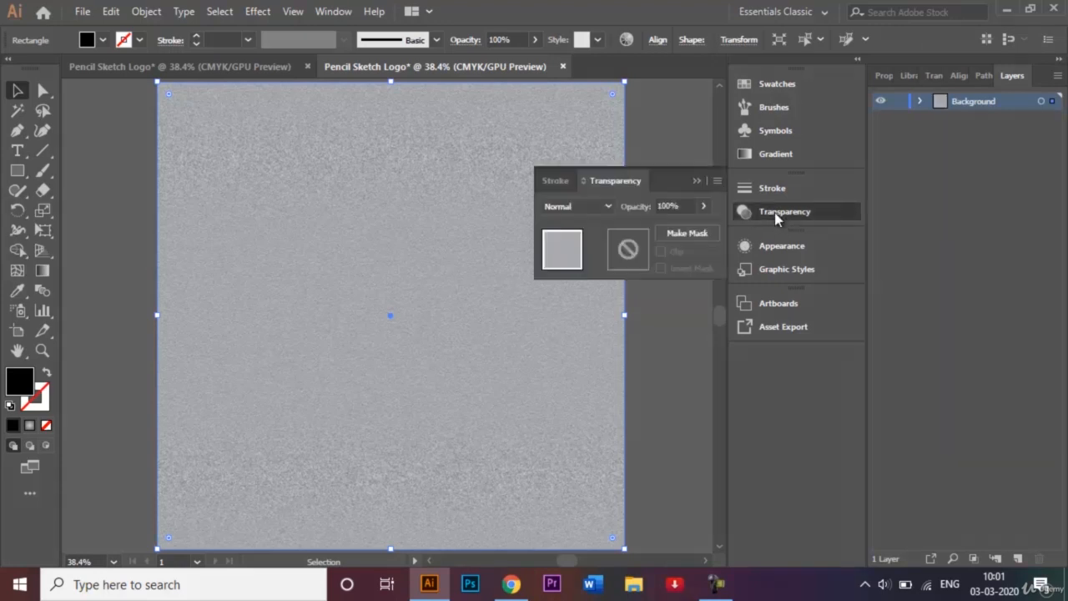
click(609, 206)
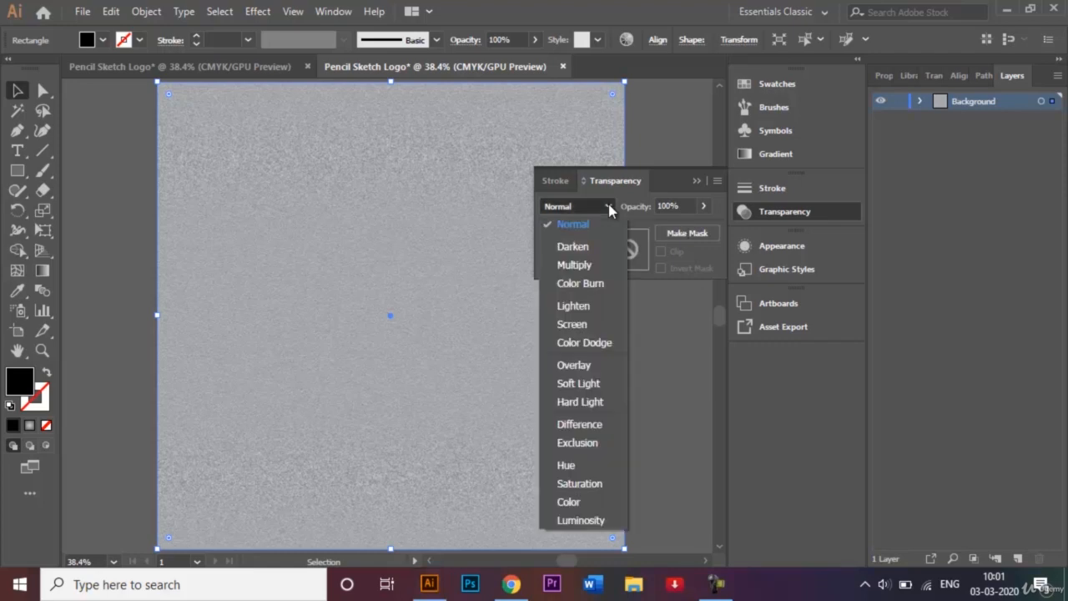
click(578, 268)
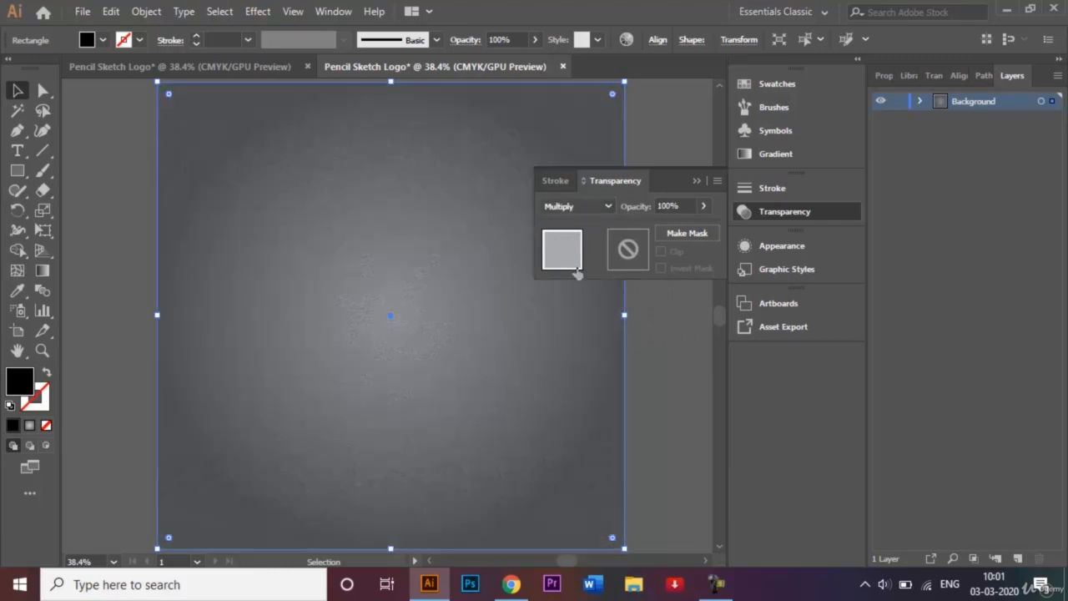
click(665, 205)
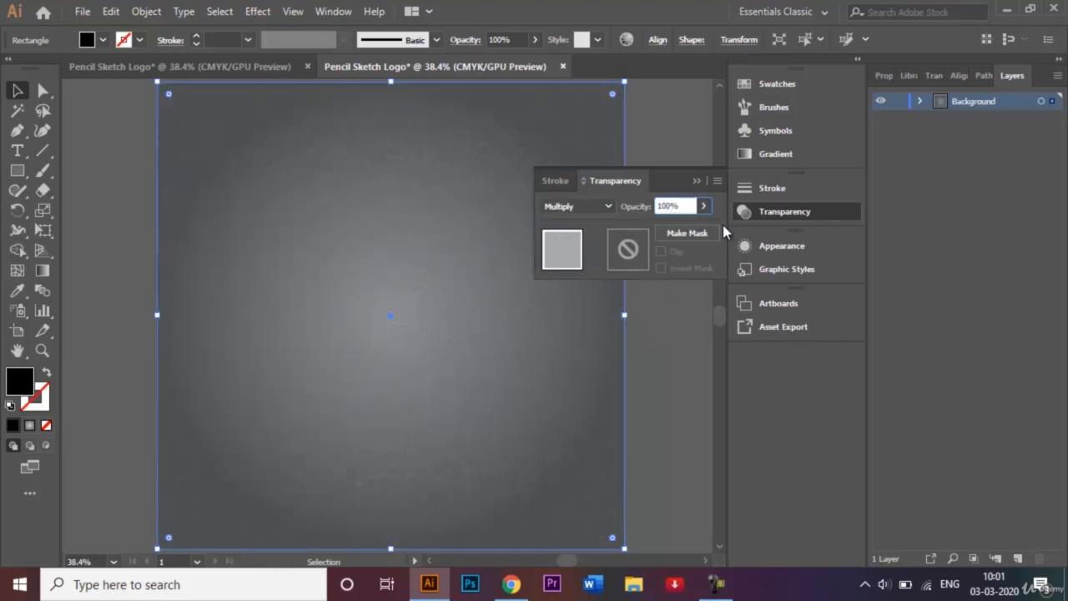
key(BackSpace)
key(BackSpace)
text(7)
key(Return)
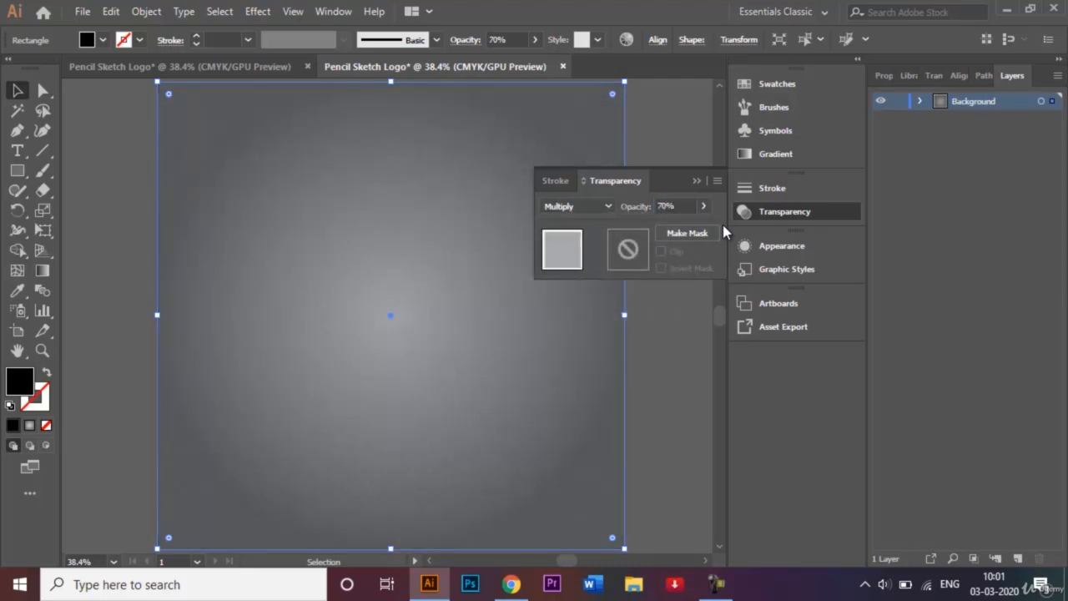
click(697, 181)
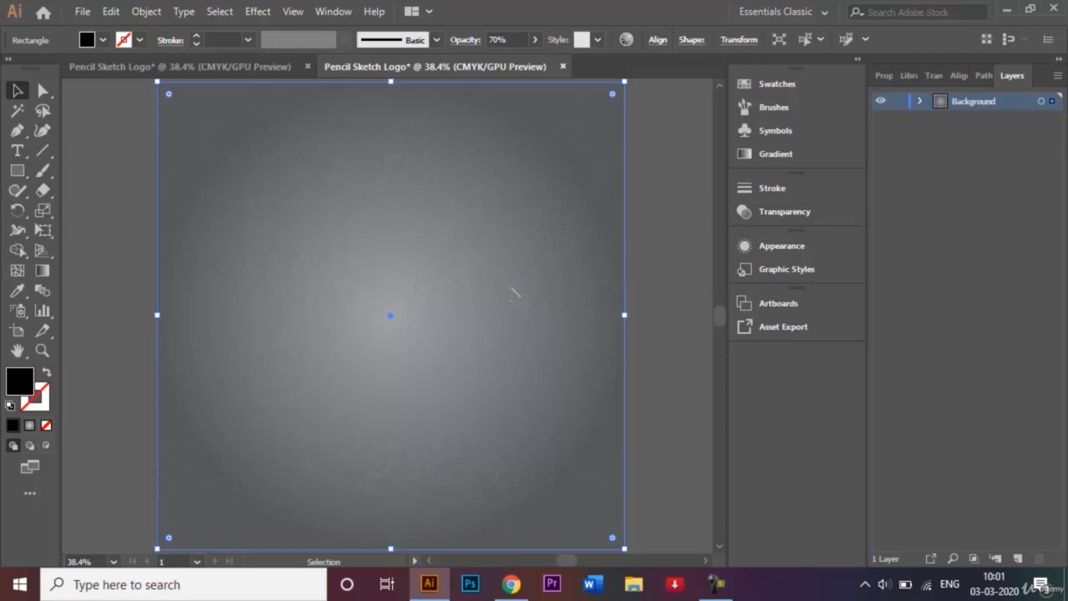
Lock the Background layer and add a new layer named Text above it
click(898, 102)
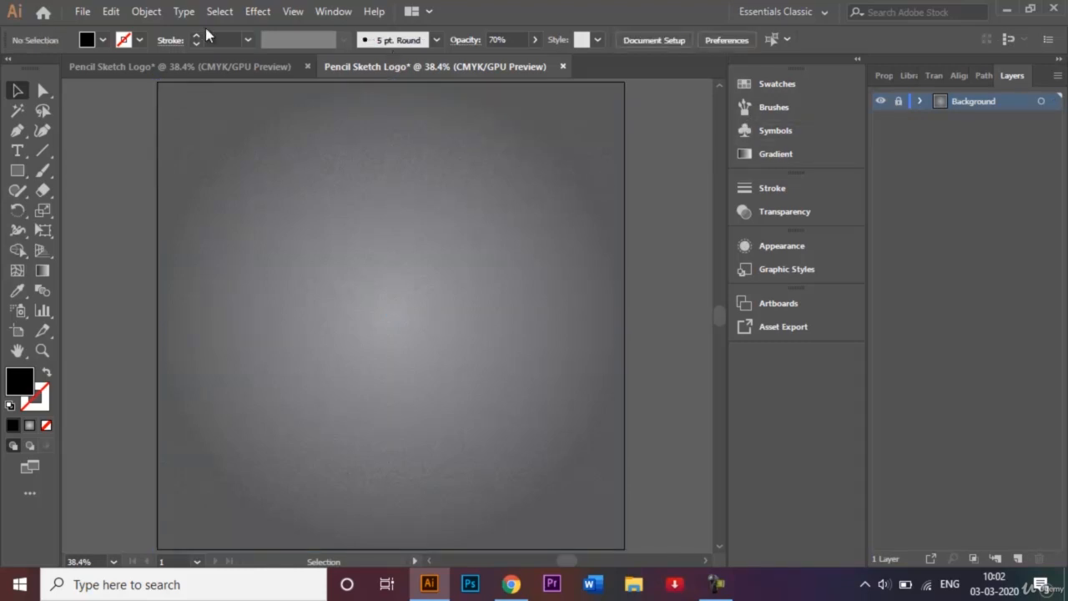
click(174, 66)
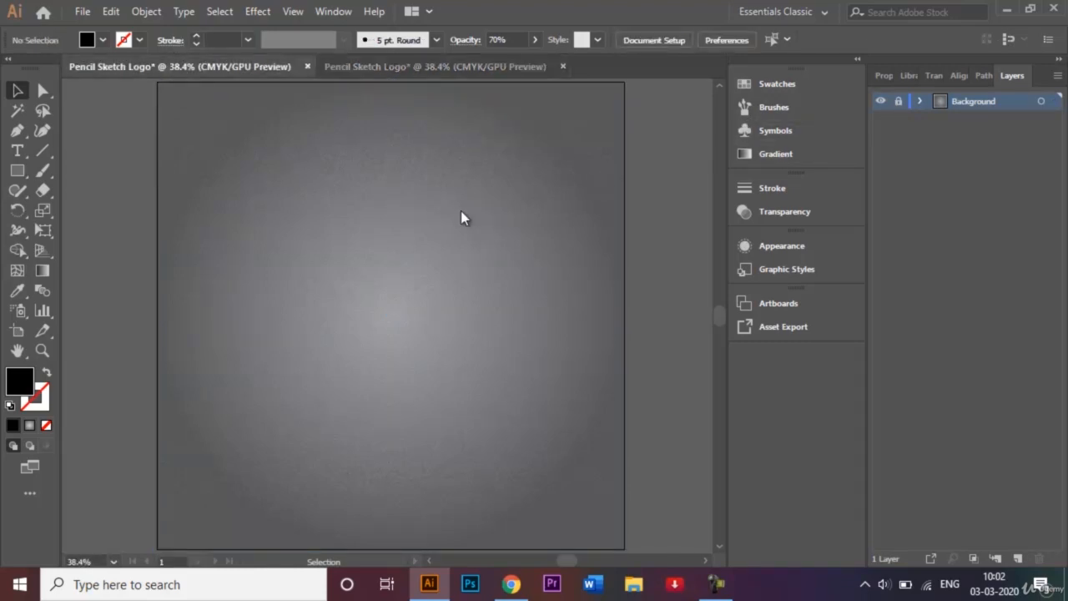
click(459, 66)
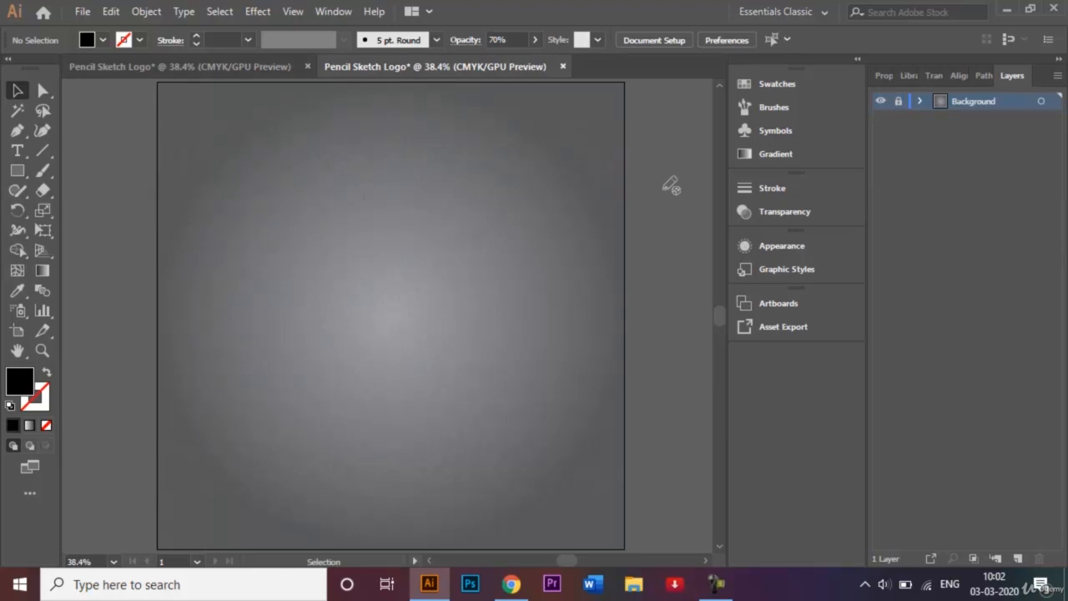
click(1017, 559)
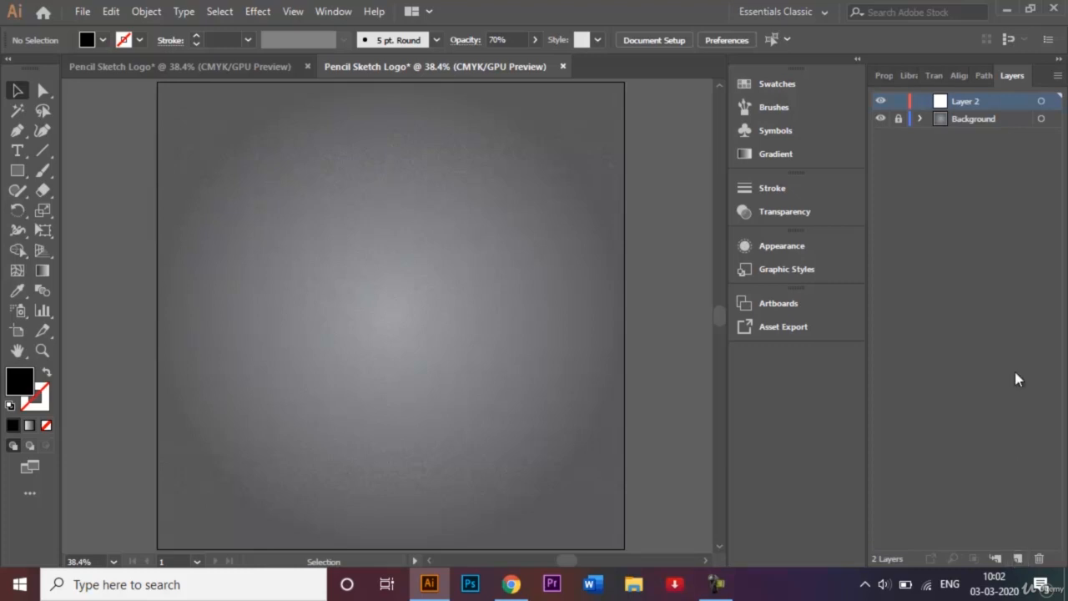
double_click(975, 101)
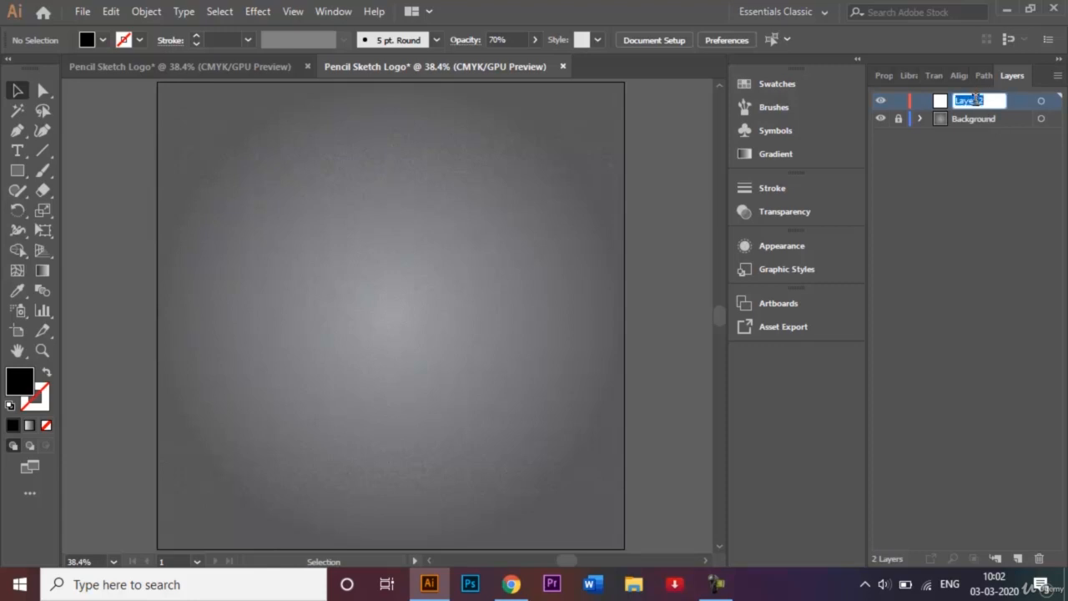
key(BackSpace)
text(Text)
Add the point text CHALK near the middle of the artboard on the Text layer
click(16, 151)
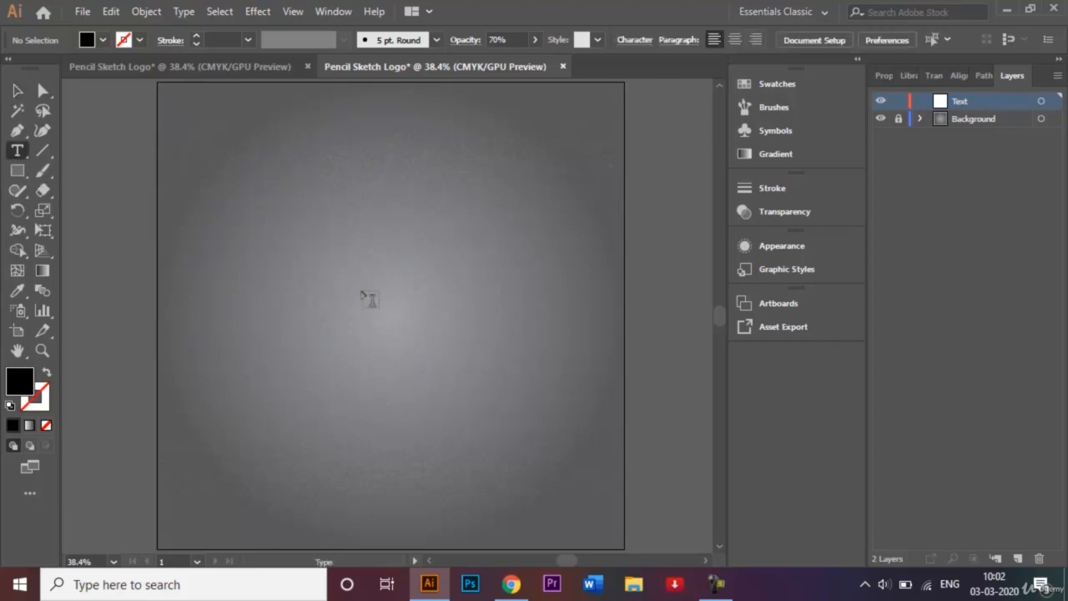
click(362, 290)
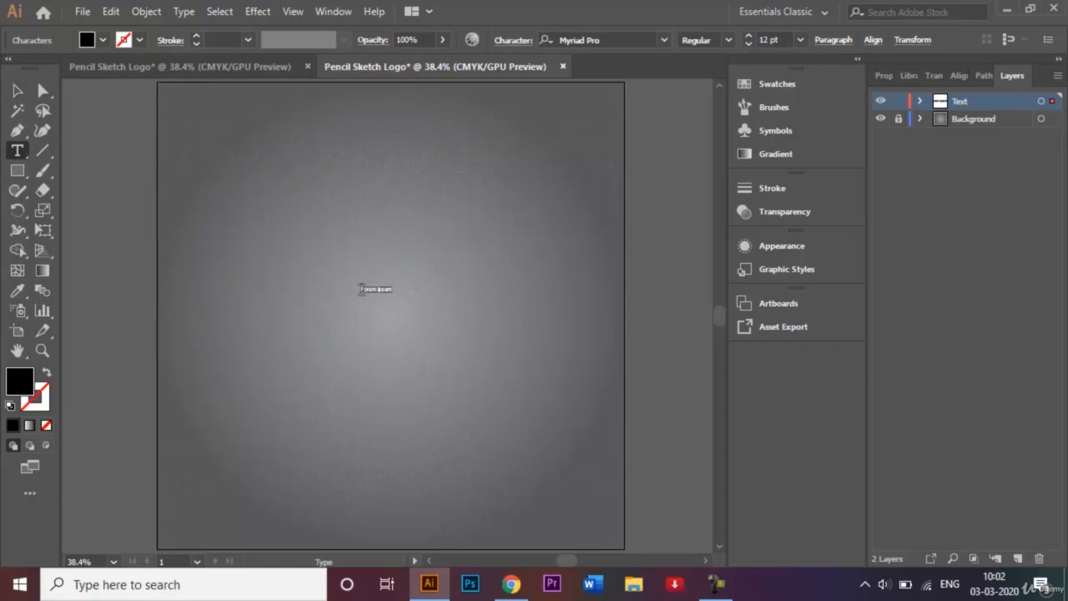
key(BackSpace)
text(CHALK)
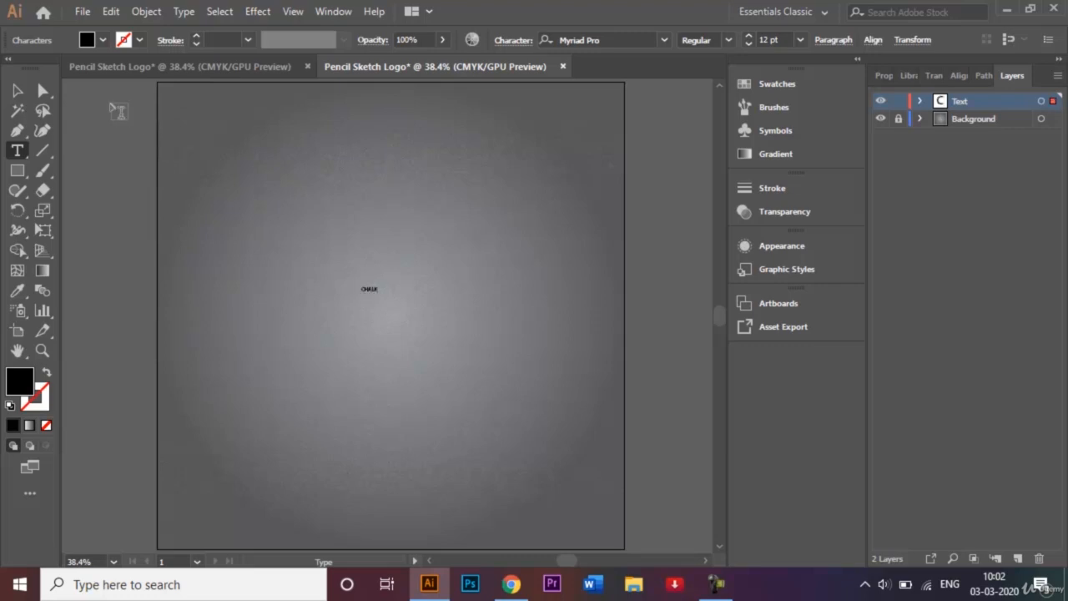
click(18, 92)
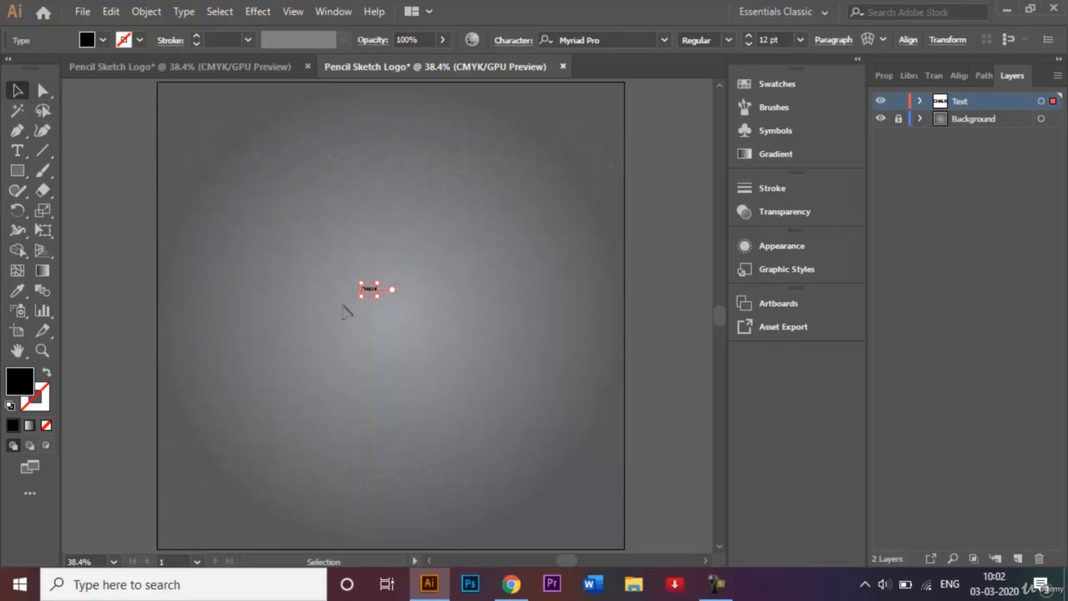
Set the font size of the CHALK text to 250 pt
click(764, 39)
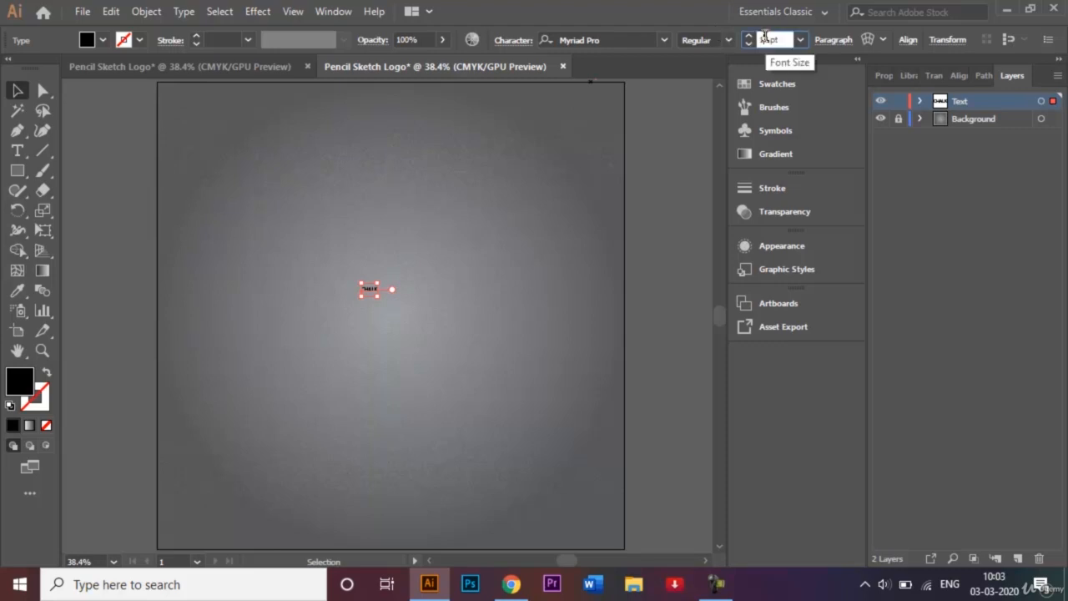
key(BackSpace)
key(BackSpace)
text(2)
text(00)
key(Return)
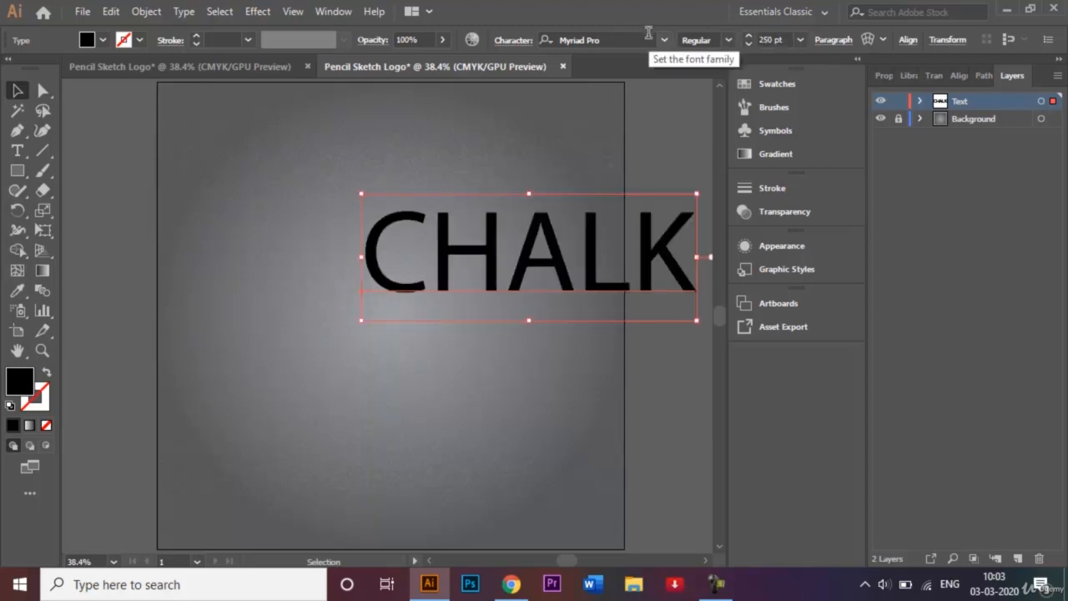
Nudge the CHALK text across and down until it sits in the centre of the artboard
key(shift+Left)
key(shift+Left)
key(shift+Left)
key(shift+Left)
key(shift+Left)
key(shift+Left)
key(shift+Left)
key(shift+Left)
key(shift+Left)
key(shift+Left)
key(shift+Left)
key(shift+Left)
key(shift+Left)
key(shift+Left)
key(shift+Left)
key(shift+Left)
key(shift+Left)
key(shift+Left)
key(shift+Left)
key(shift+Left)
key(shift+Left)
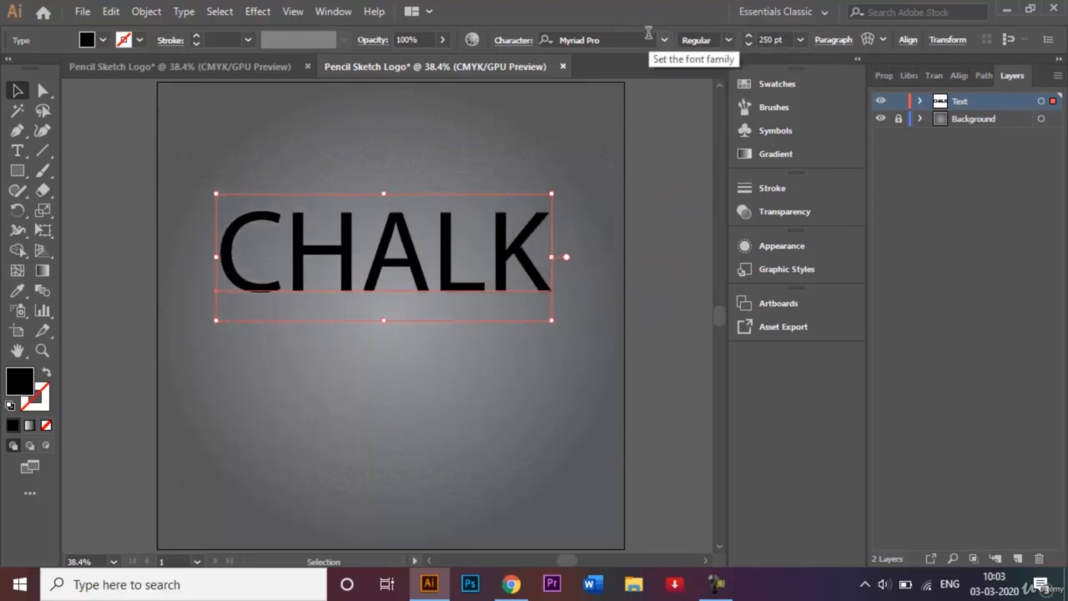
key(shift+Down)
key(shift+Down)
key(shift+Down)
key(shift+Down)
key(shift+Down)
key(shift+Down)
key(shift+Down)
key(shift+Down)
key(shift+Down)
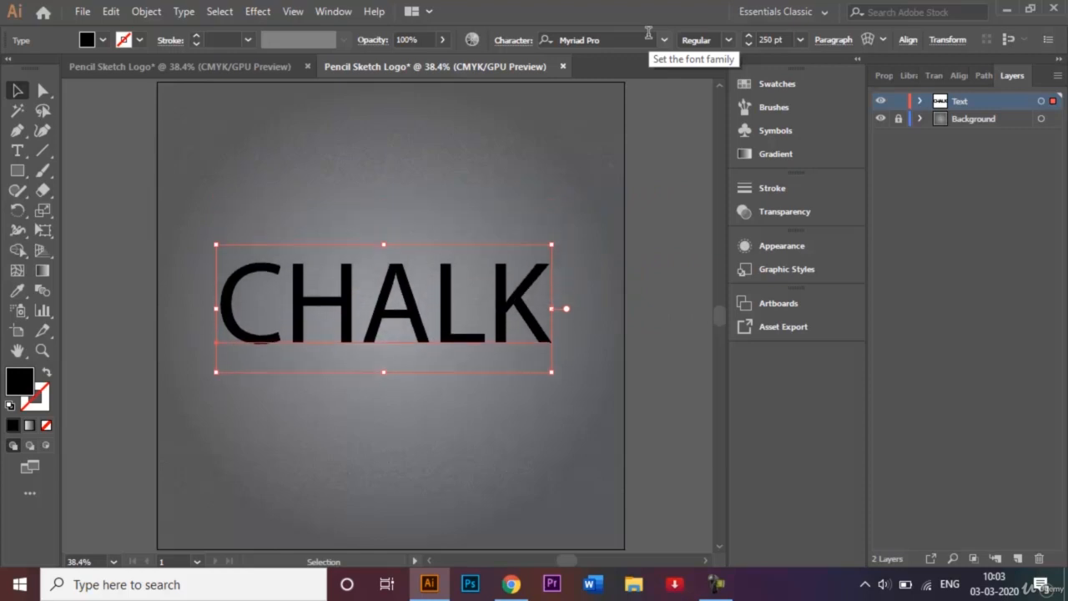
key(shift+Right)
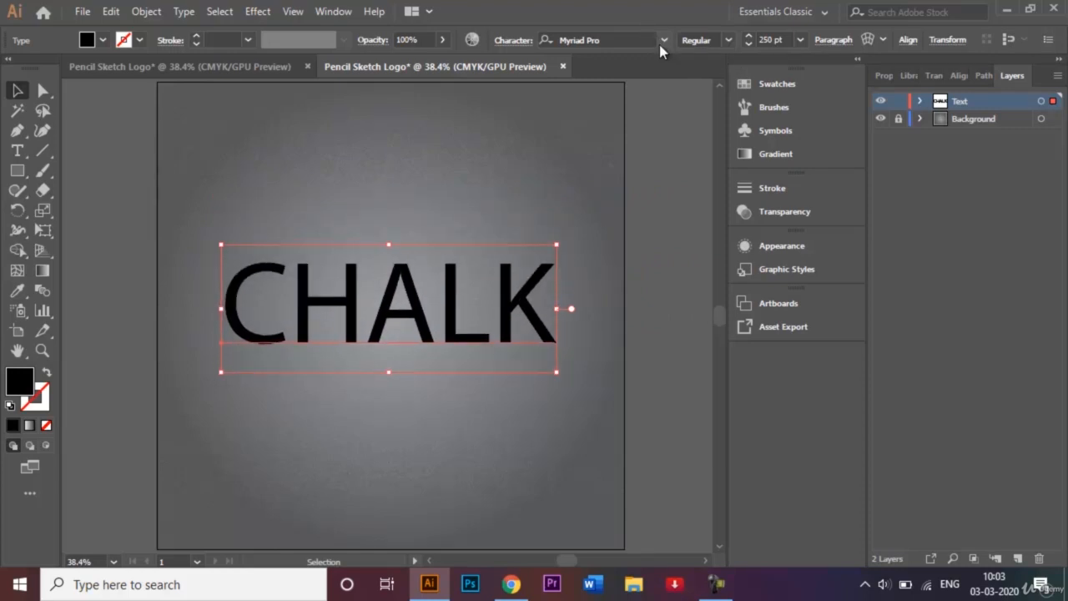
Change the CHALK text's font to Chaparral Pro and expand its object and fill into outlines
click(662, 44)
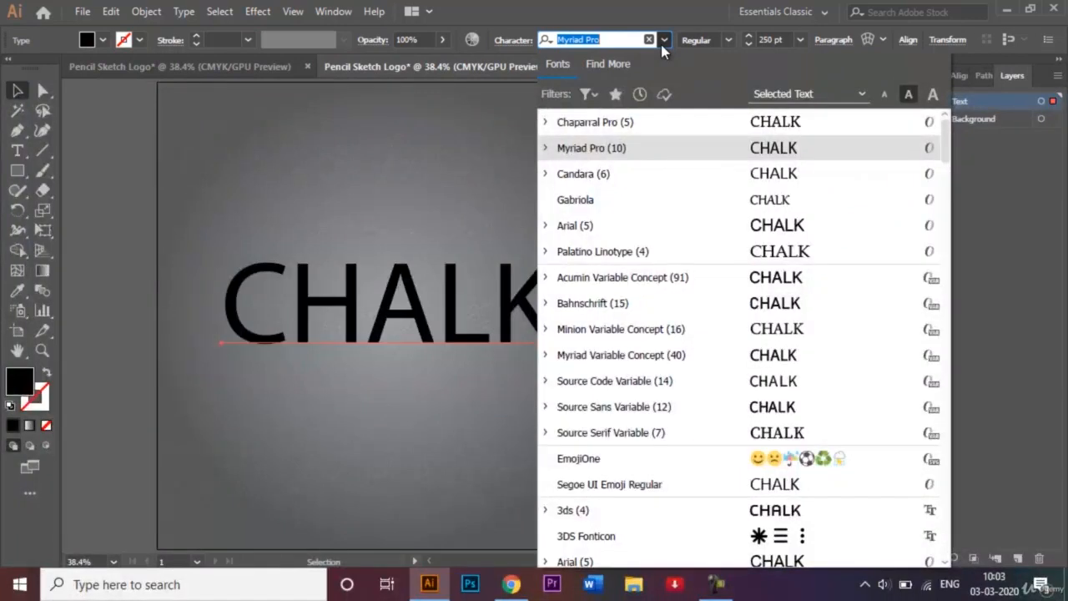
click(663, 126)
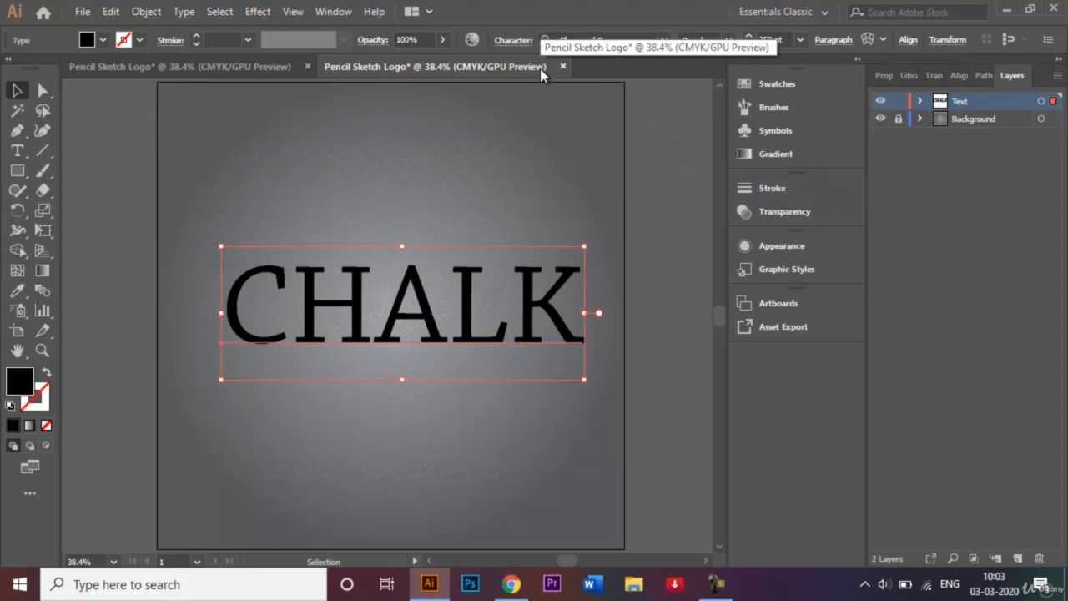
click(141, 15)
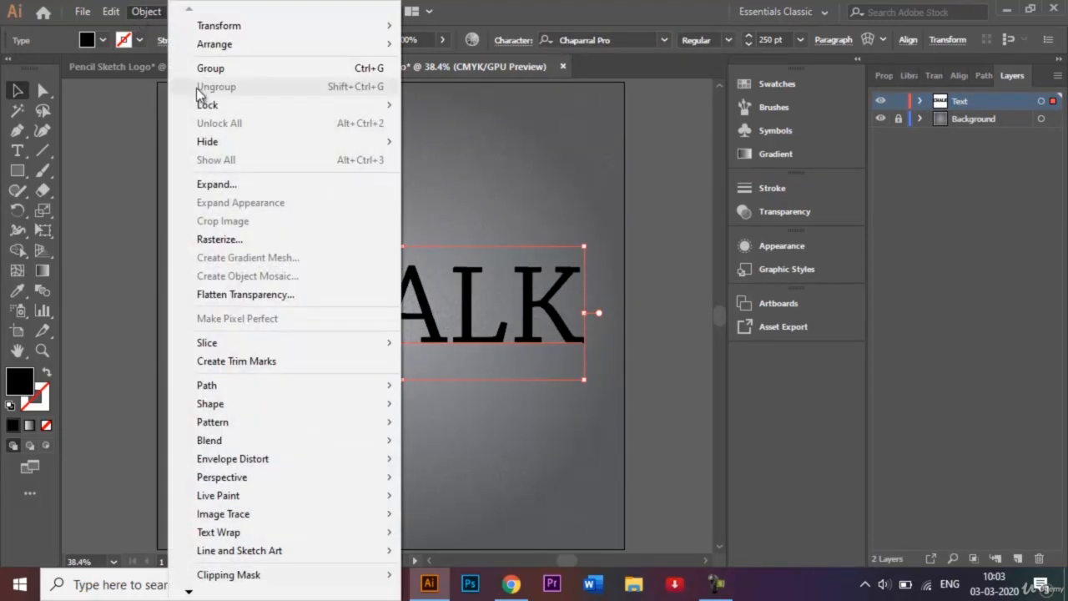
click(277, 183)
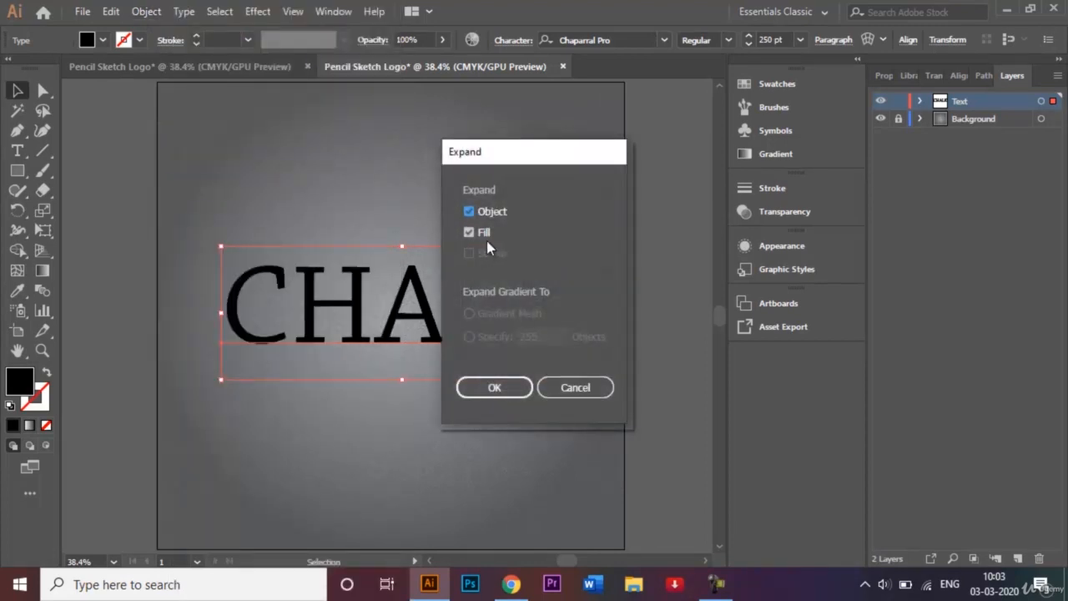
click(502, 386)
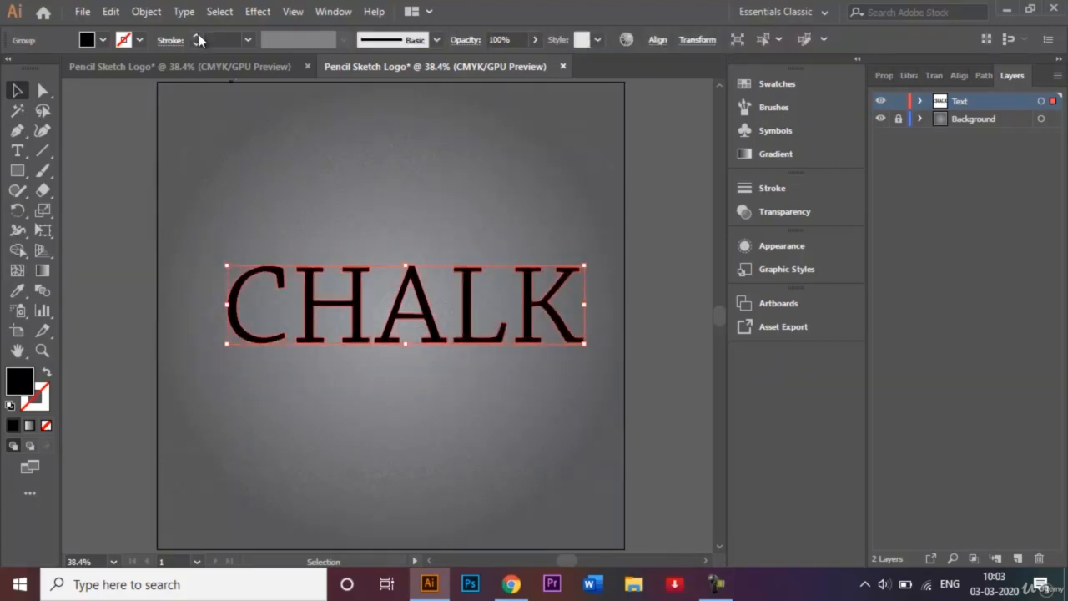
Offset the path of the outlined CHALK letters with Miter joins and a miter limit of 4, and reselect the letters
click(146, 11)
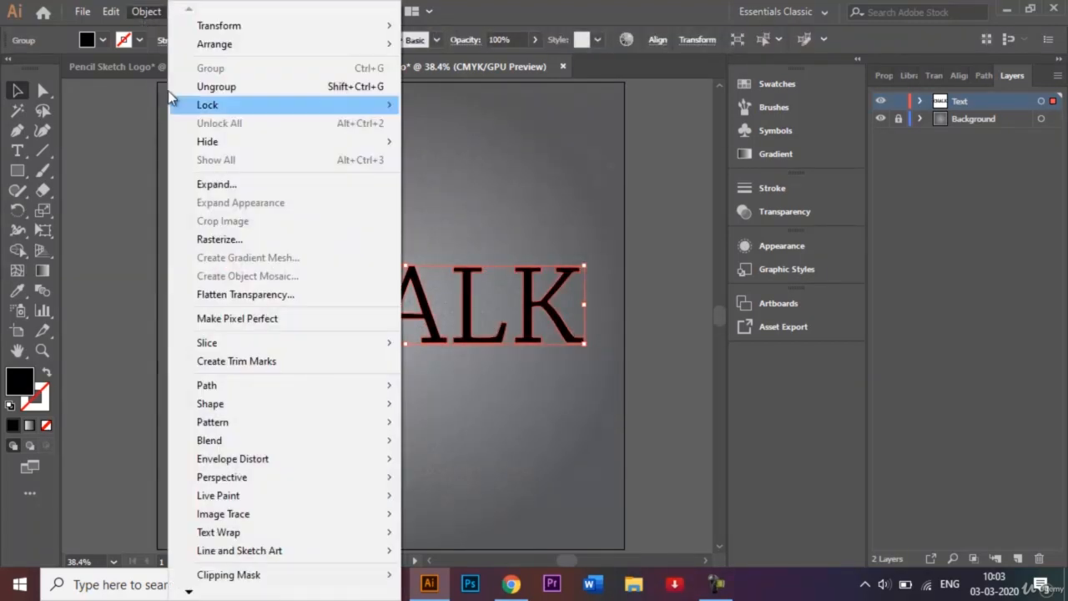
mouse_move(252, 389)
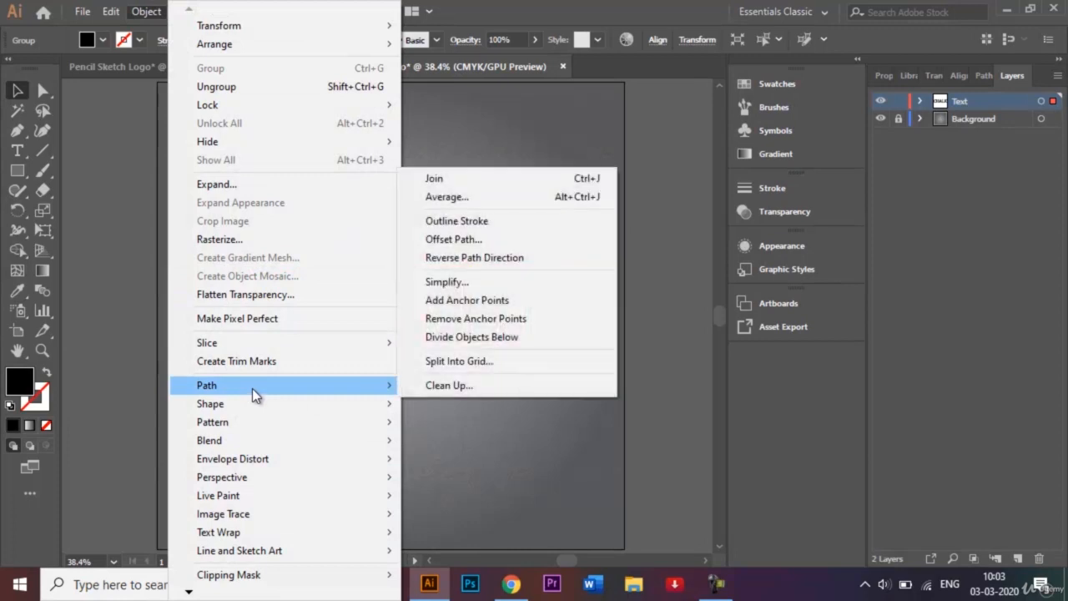
click(453, 240)
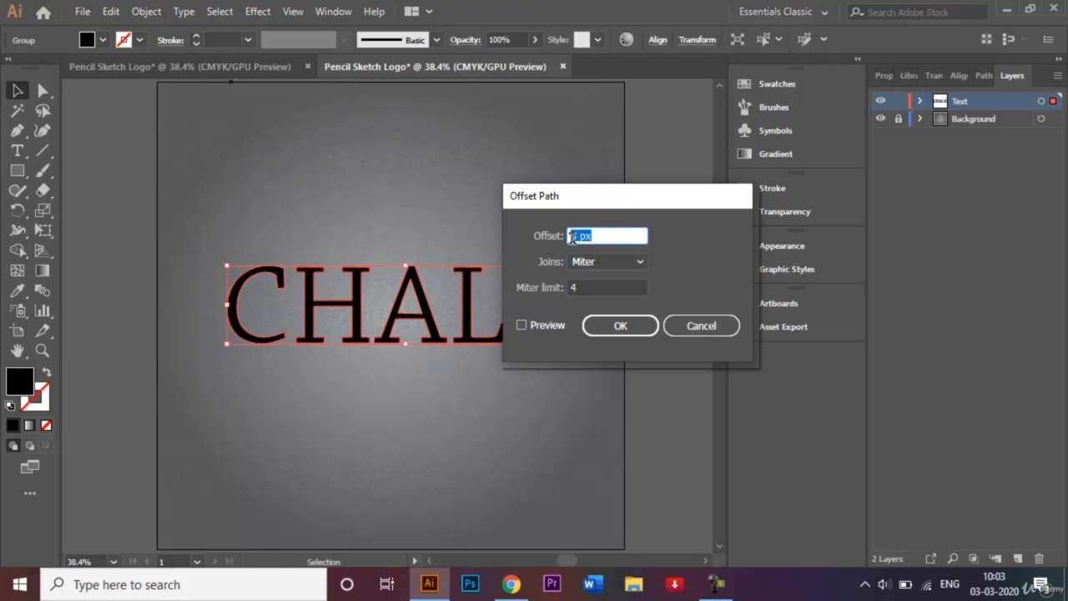
click(634, 328)
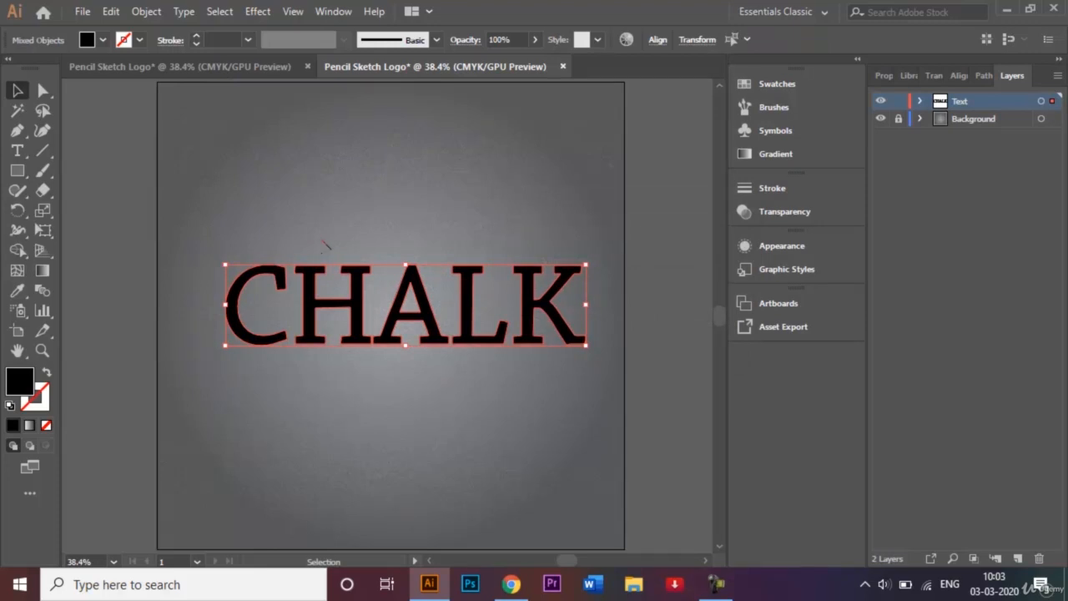
click(325, 245)
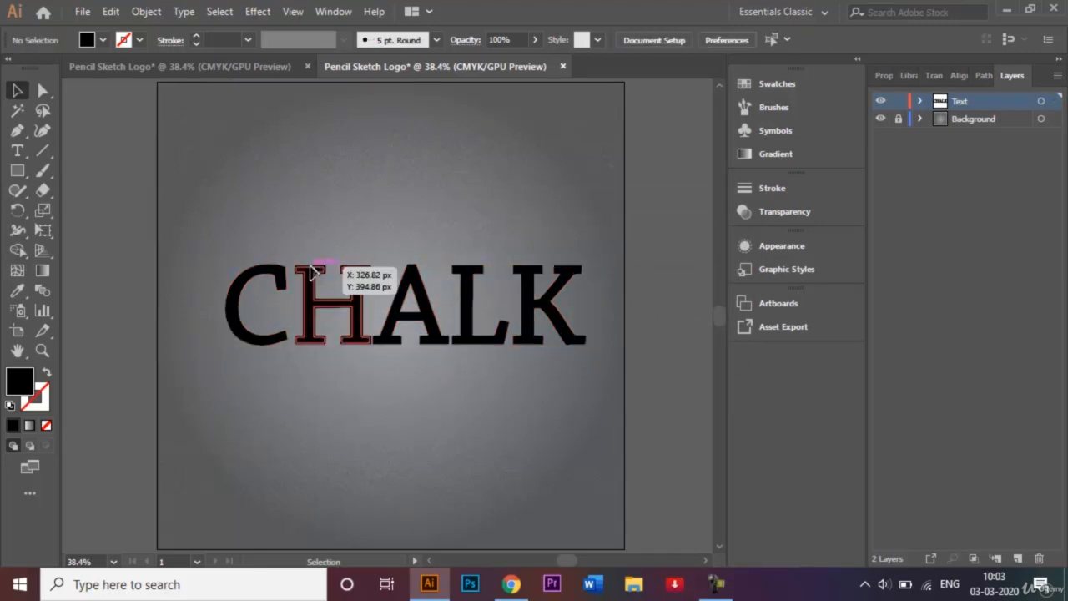
click(312, 270)
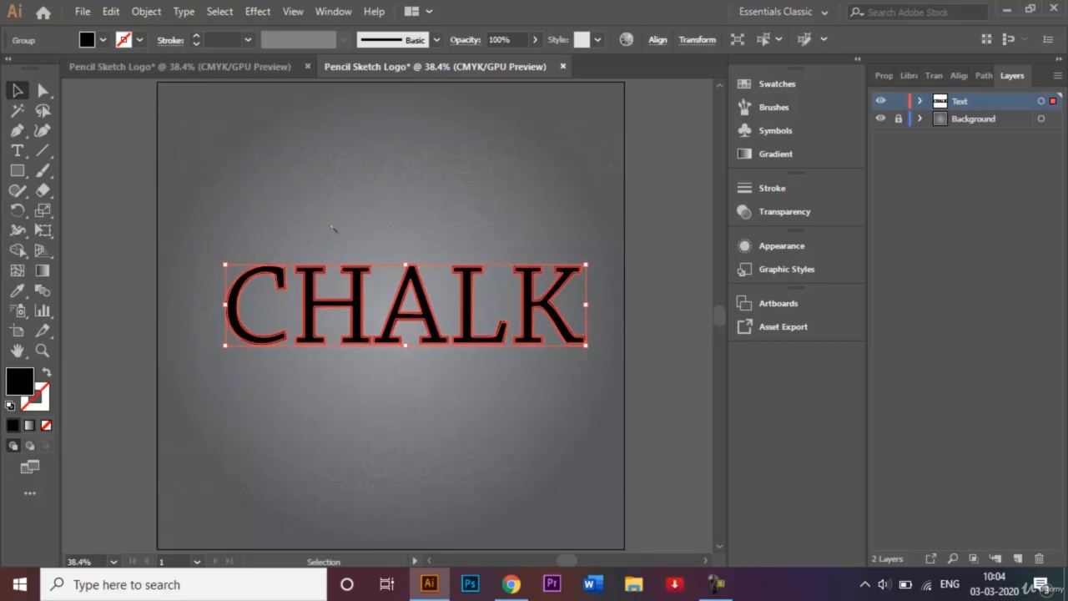
Ungroup the offset CHALK lettering into separate letter shapes and clear the selection
right_click(361, 288)
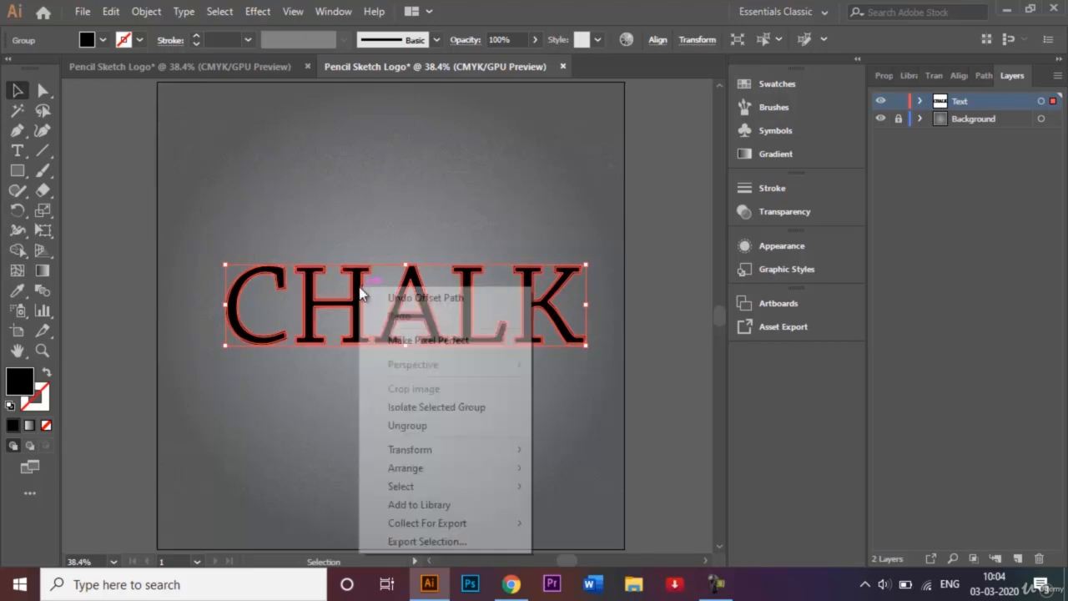
click(446, 428)
click(391, 428)
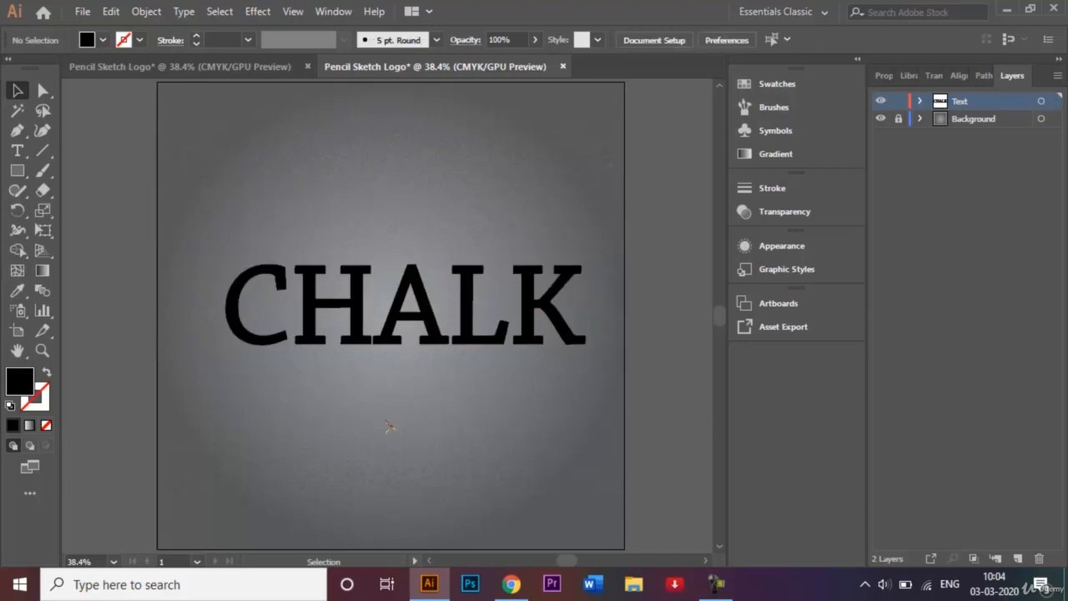
Select the inner shapes of all five CHALK letters together and fill them with white
key(ctrl+plus)
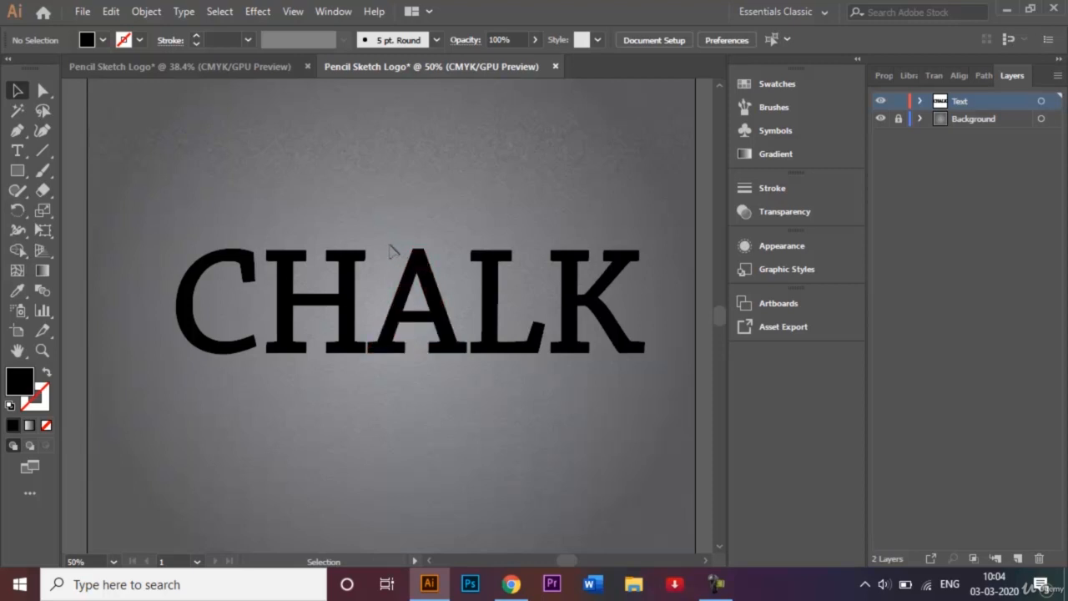
click(247, 267)
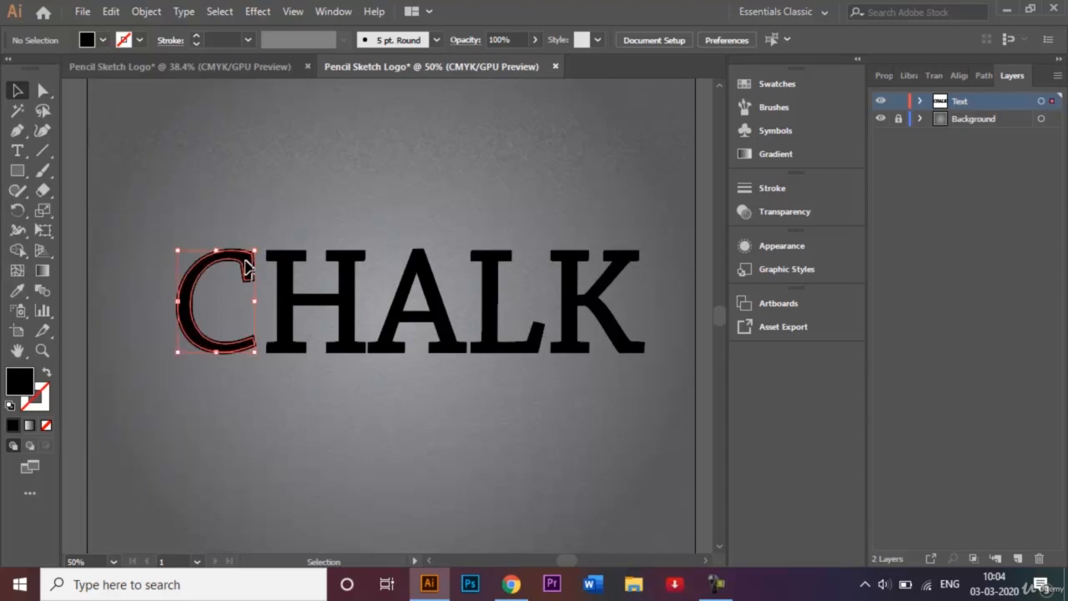
shift+click(288, 284)
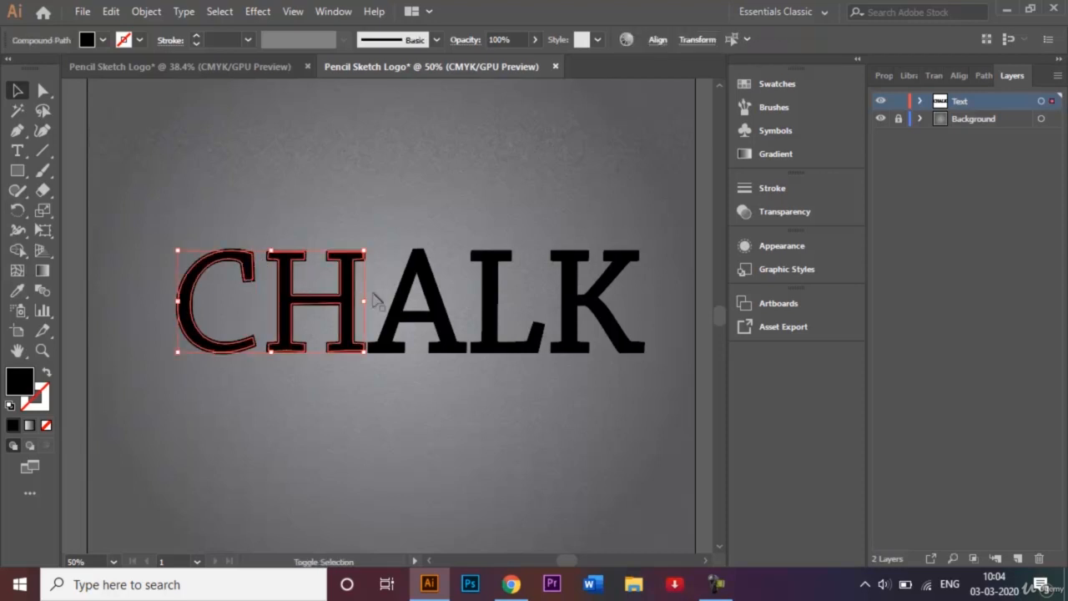
shift+click(407, 305)
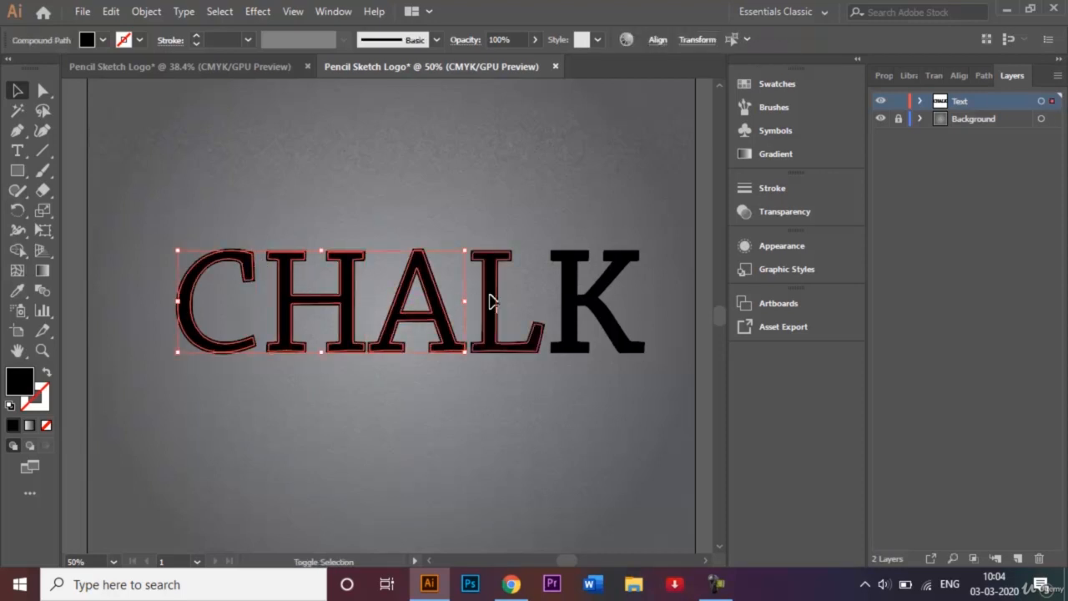
shift+click(491, 302)
shift+click(576, 298)
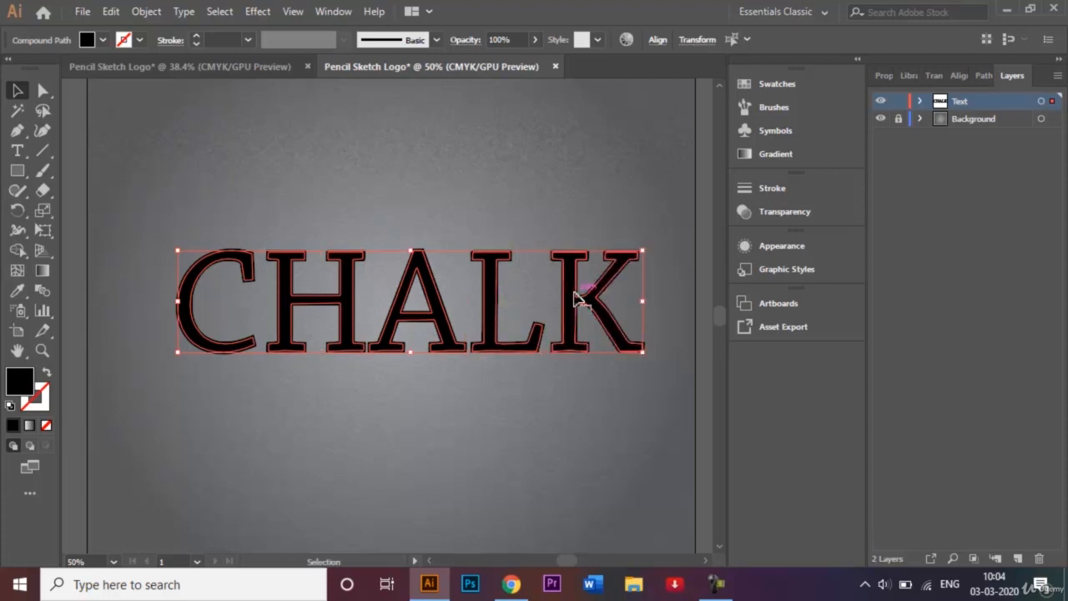
click(103, 39)
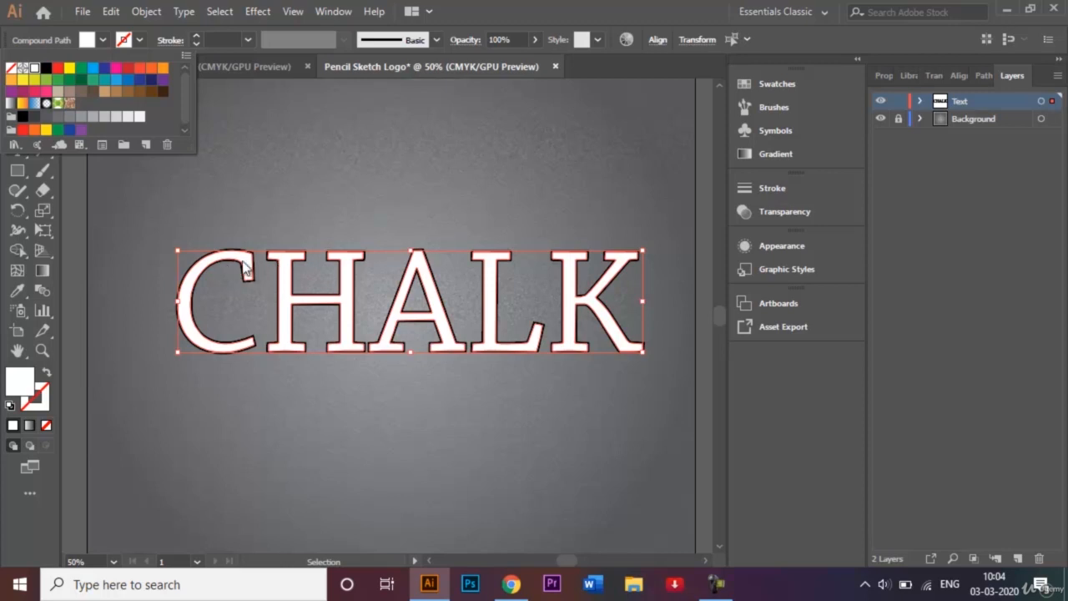
click(489, 290)
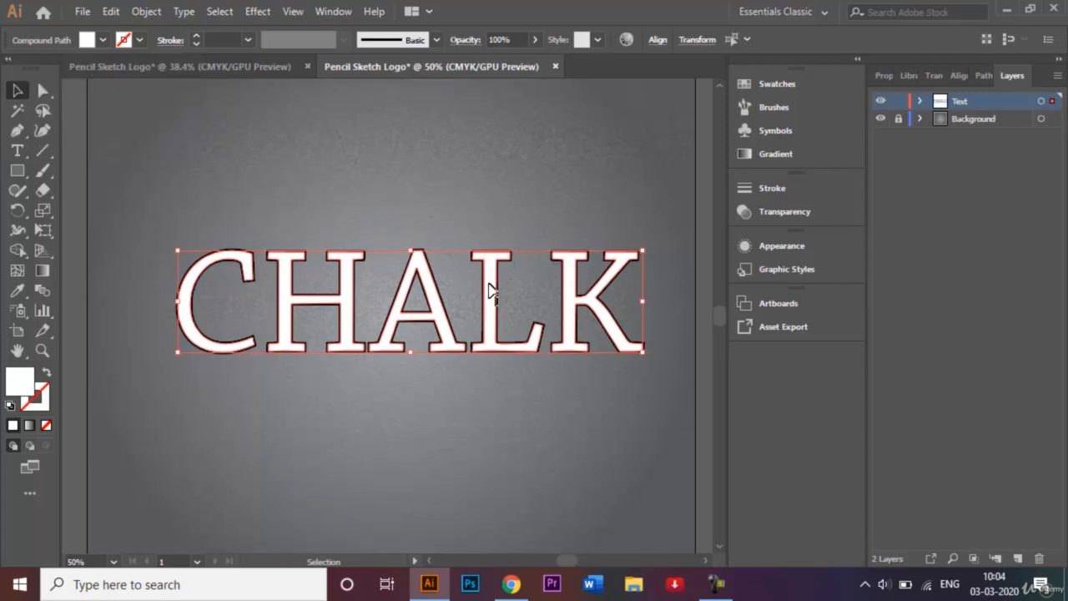
Reselect the white inner shapes of C, H, A, L and K, group them, and deselect
right_click(489, 285)
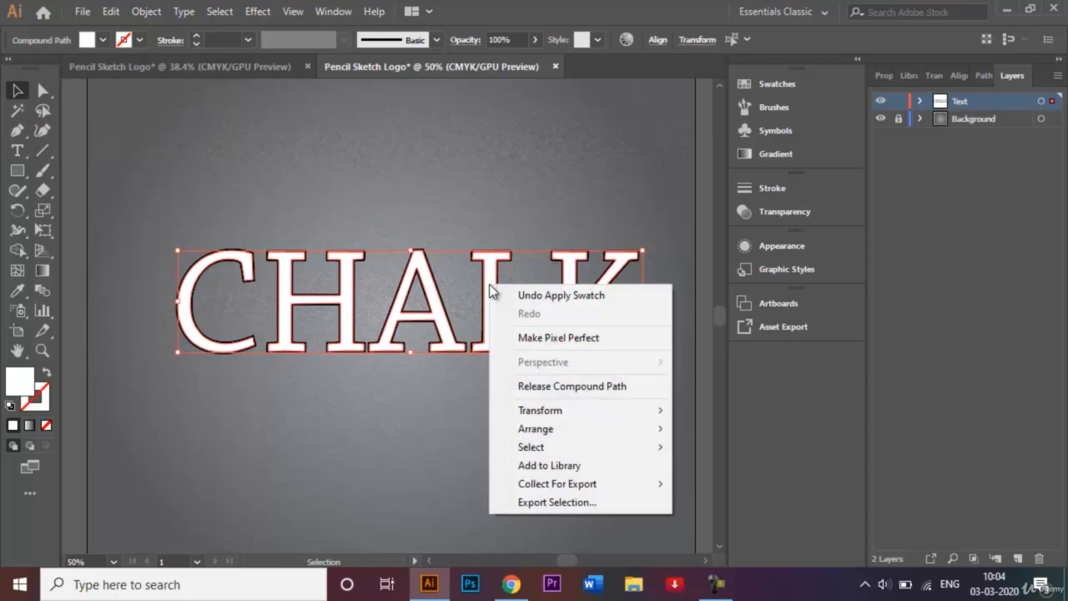
click(403, 238)
click(417, 265)
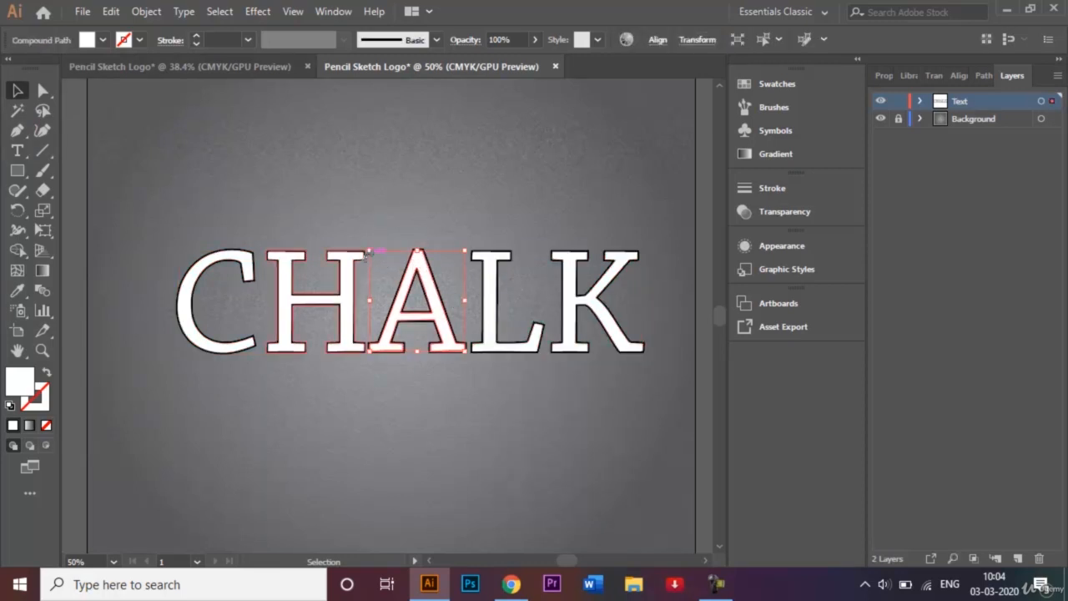
shift+click(270, 259)
shift+click(247, 256)
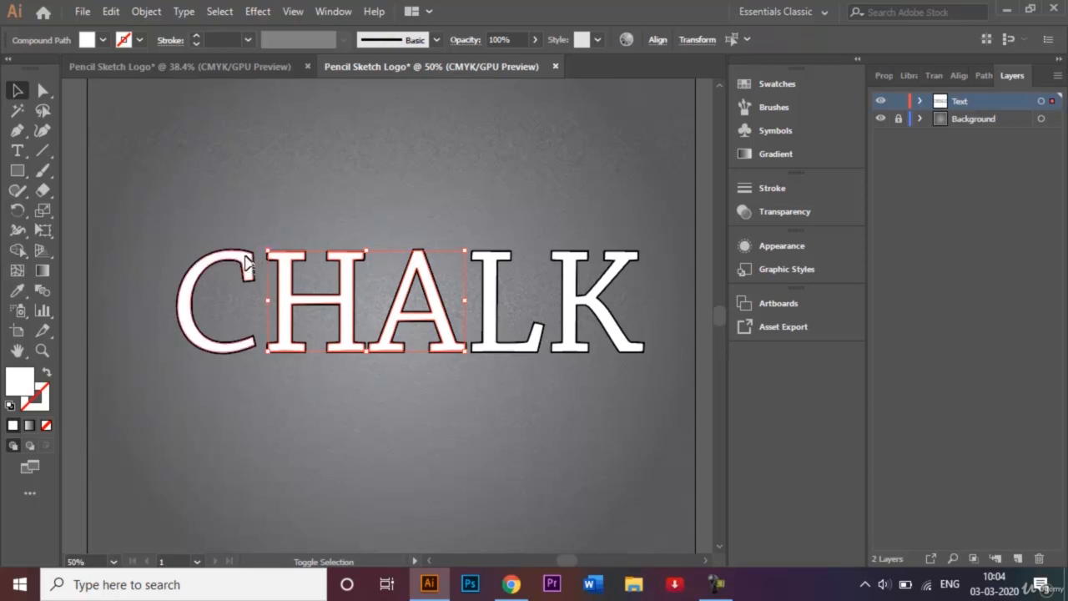
shift+click(493, 276)
shift+click(571, 272)
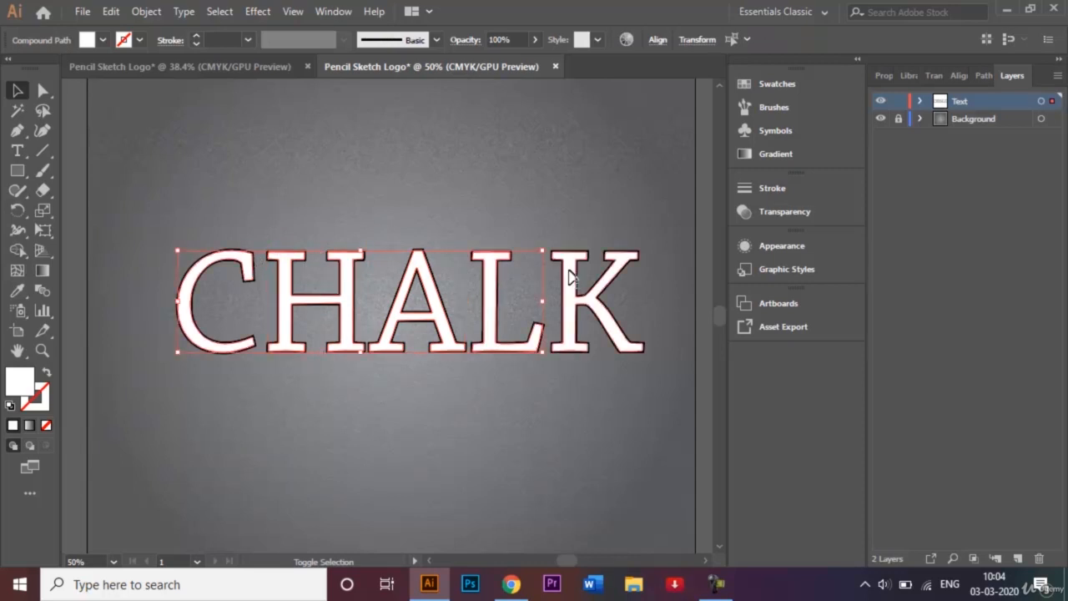
click(146, 12)
mouse_move(209, 111)
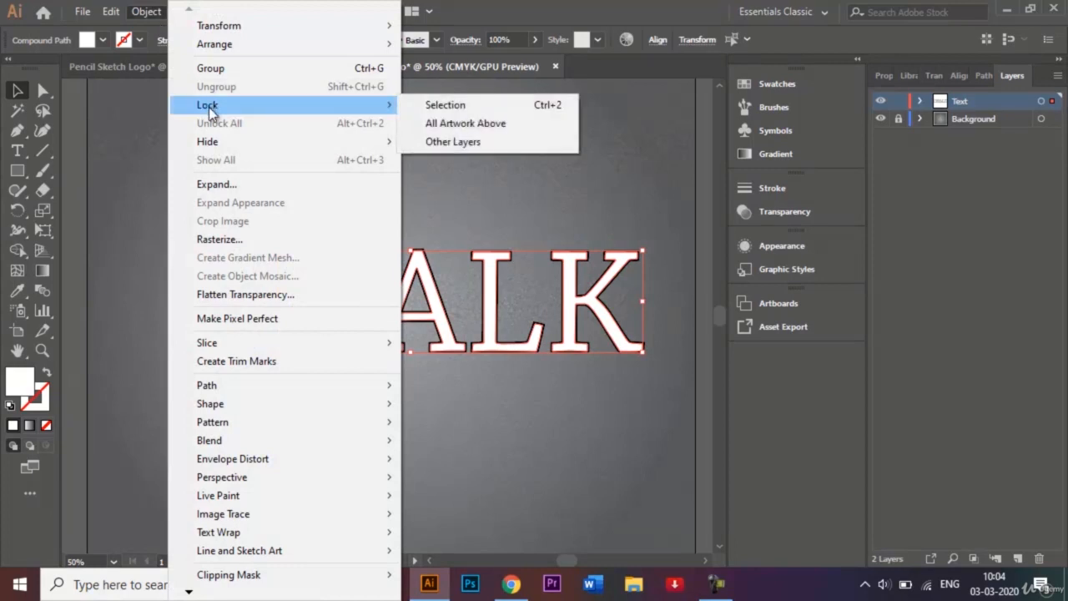
click(279, 73)
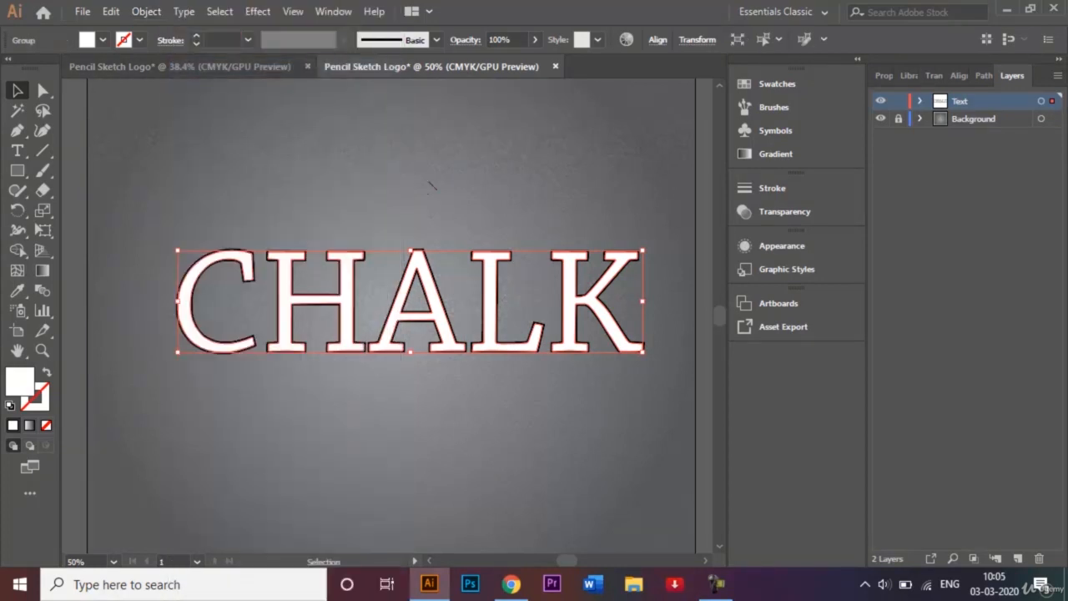
click(431, 185)
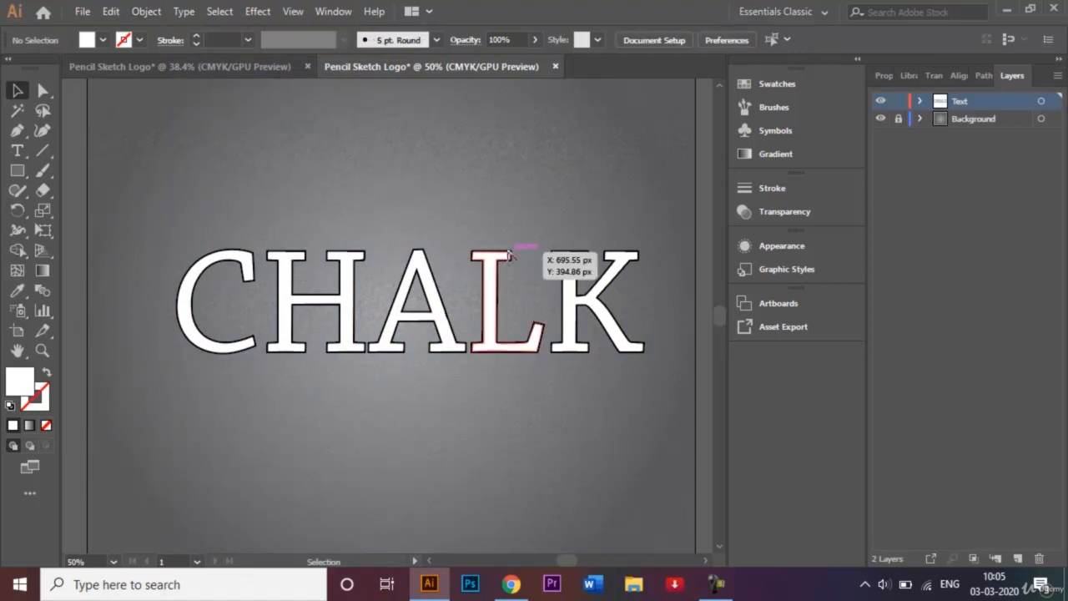
Select the black offset outlines behind all five CHALK letters and group them
key(ctrl+equal)
key(ctrl+equal)
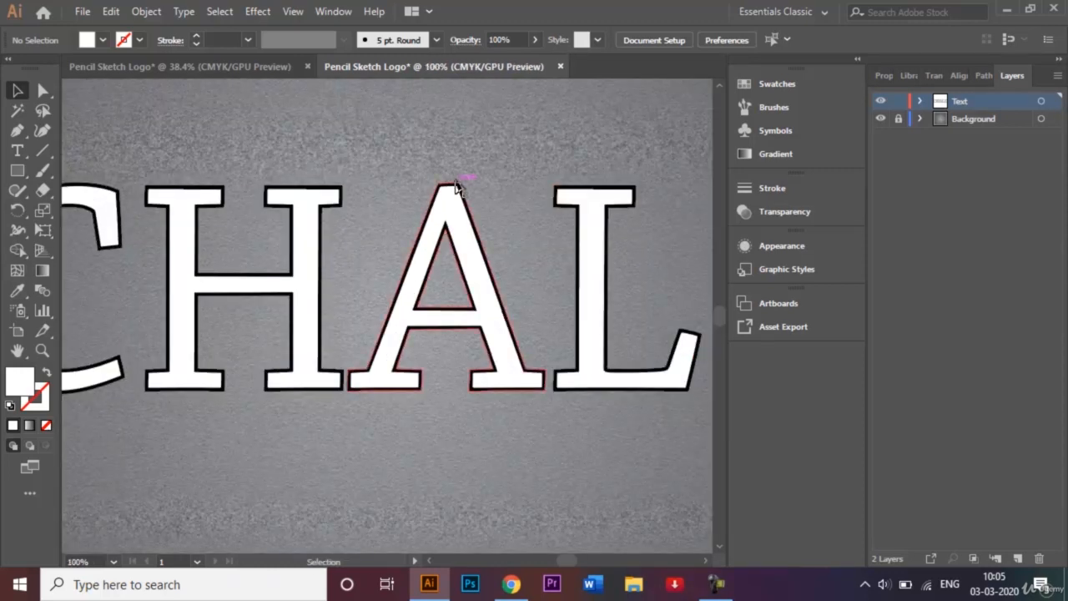
click(455, 185)
shift+click(332, 191)
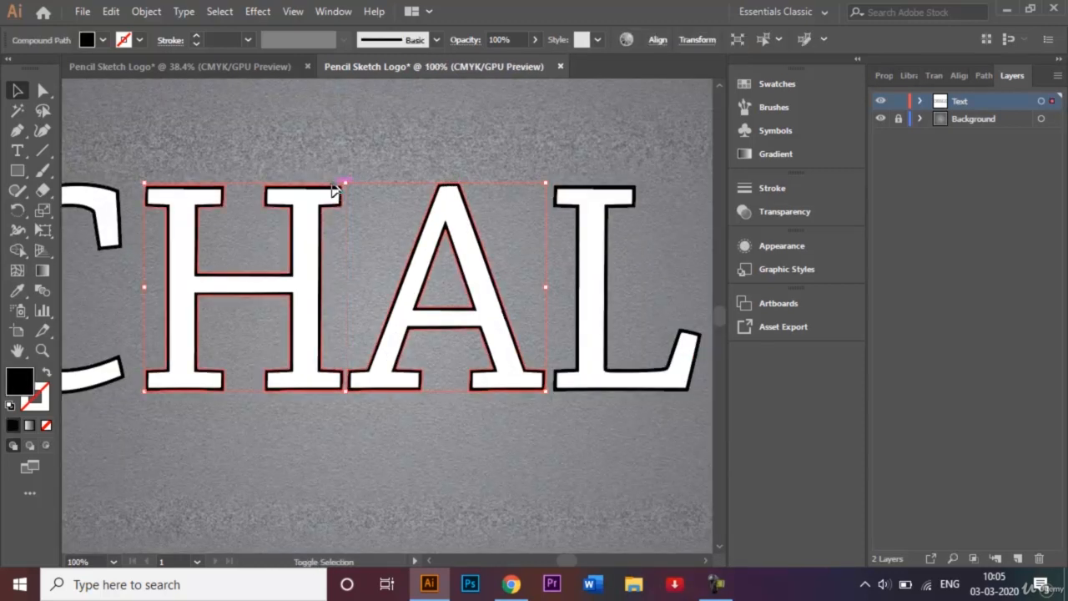
shift+click(114, 192)
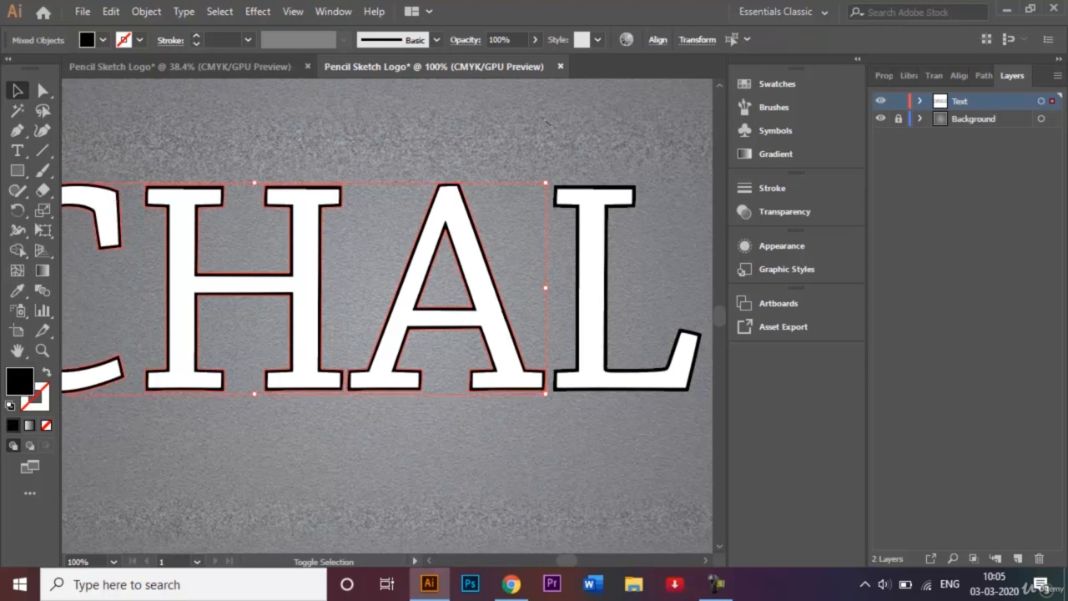
shift+click(614, 189)
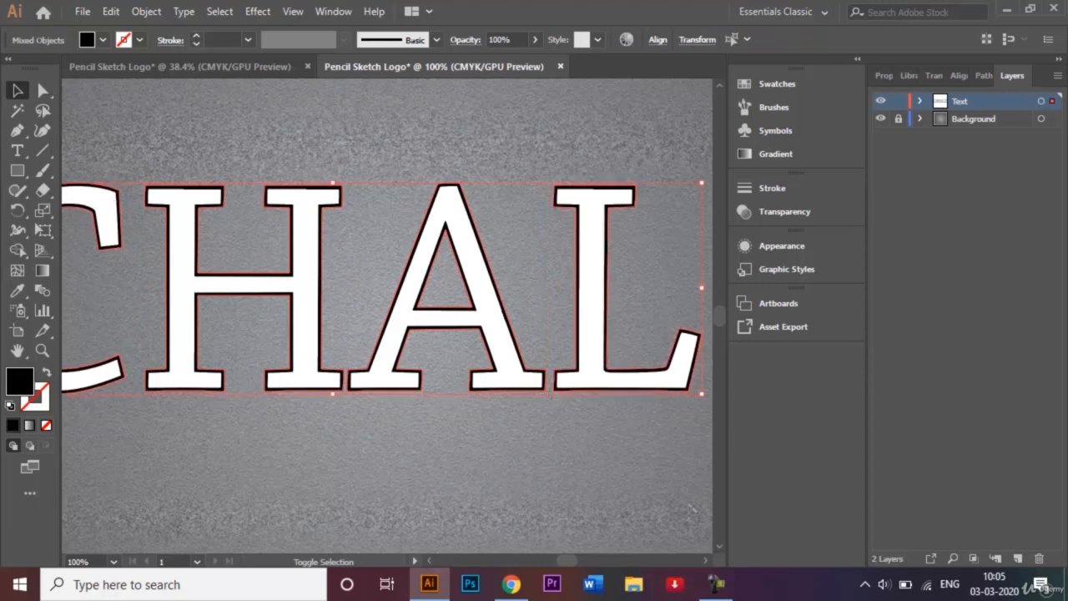
click(706, 563)
click(707, 562)
click(707, 562)
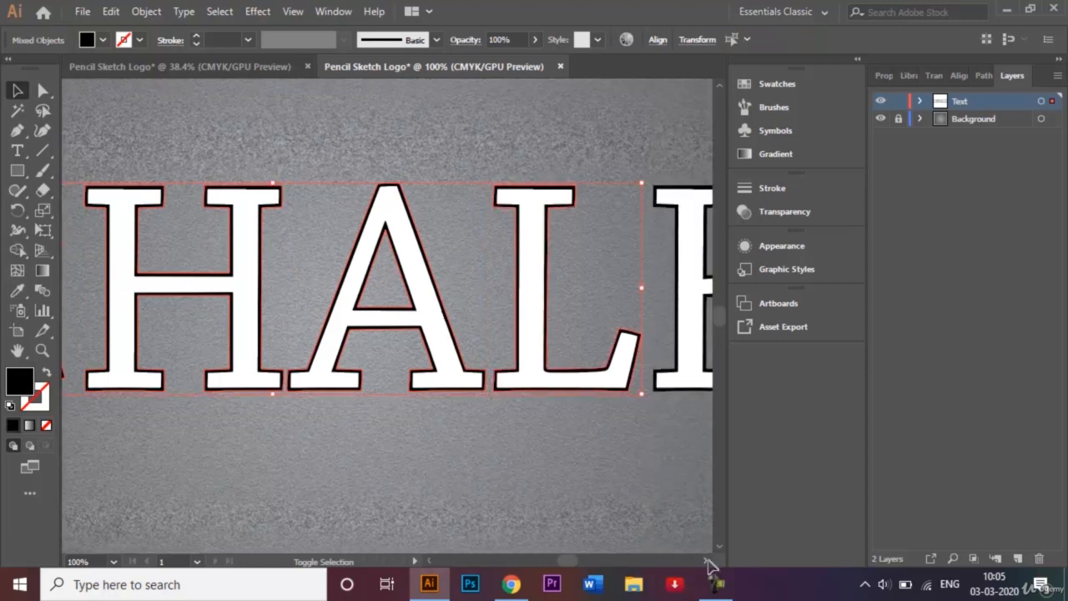
click(707, 562)
click(706, 562)
shift+click(691, 391)
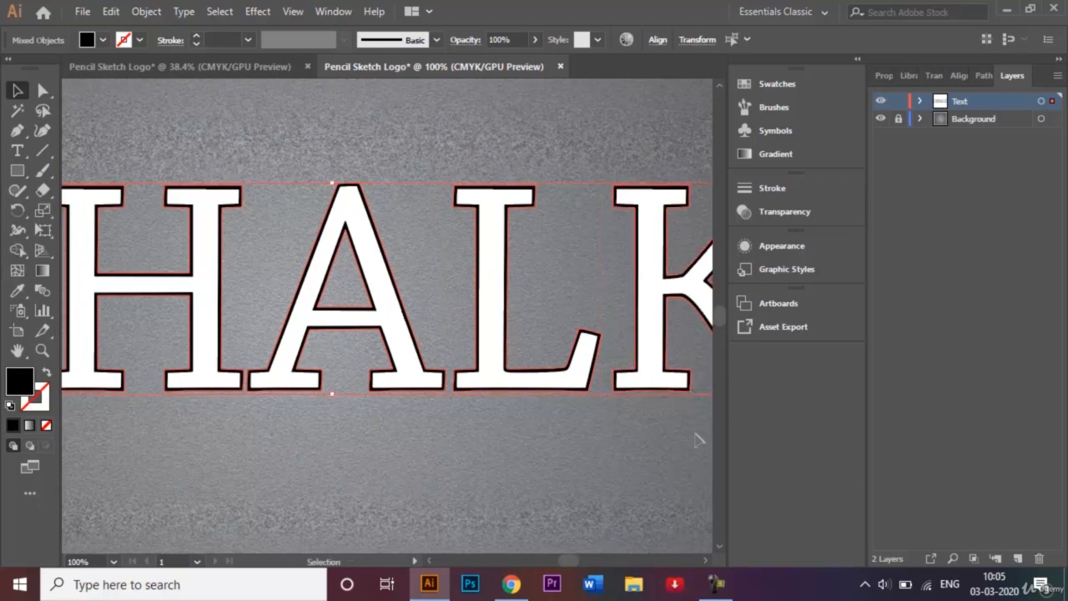
click(147, 11)
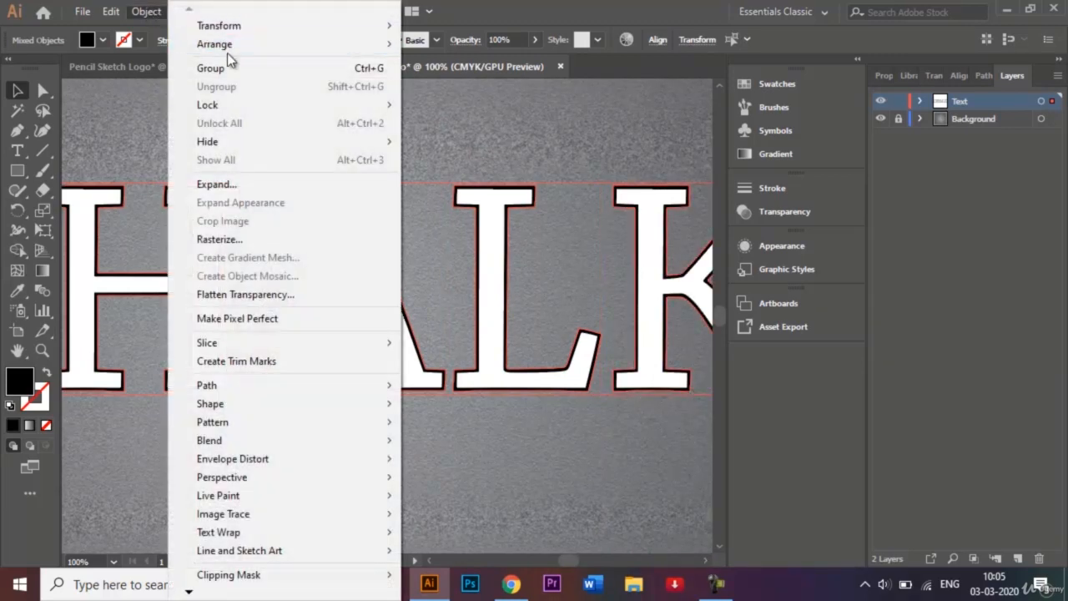
click(238, 69)
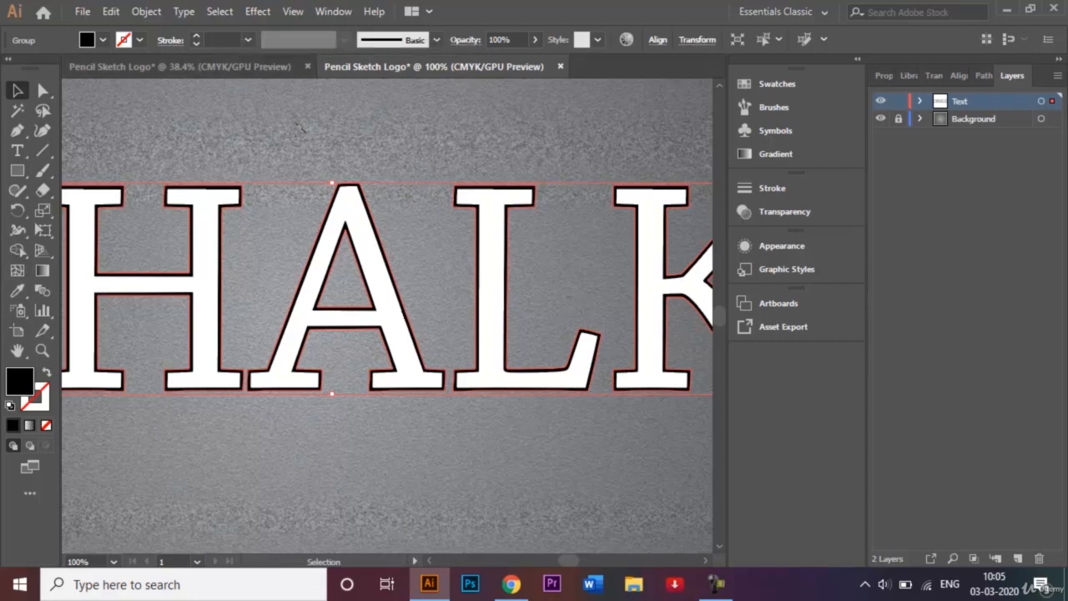
Duplicate the black letter group and nudge the copy sideways until it sits slightly left of the white letters
key(ctrl+c)
key(ctrl+v)
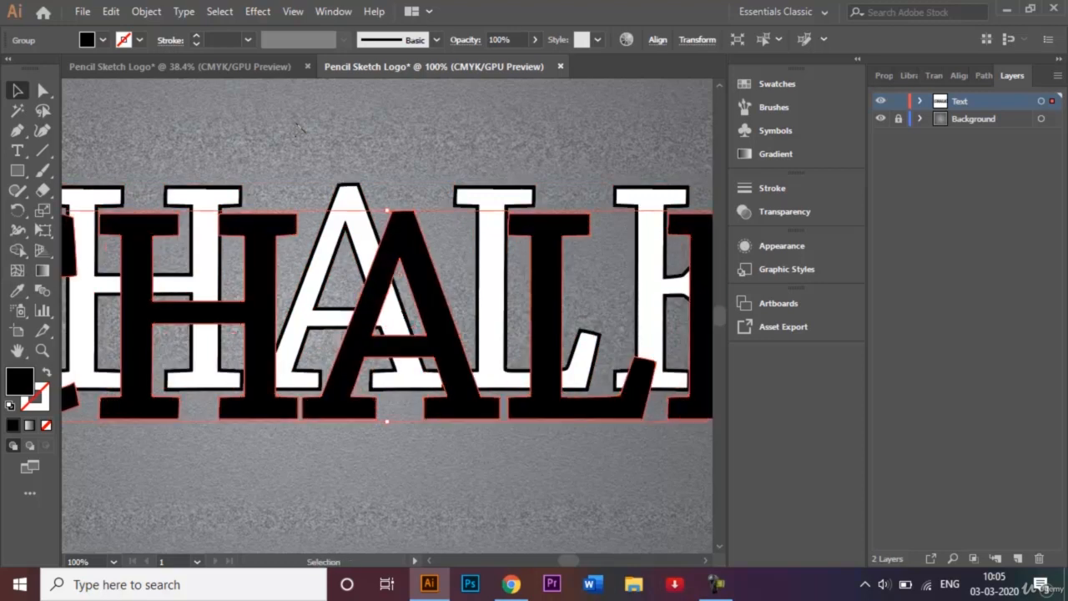
key(shift+Left)
key(shift+Left)
key(shift+Left)
key(shift+Left)
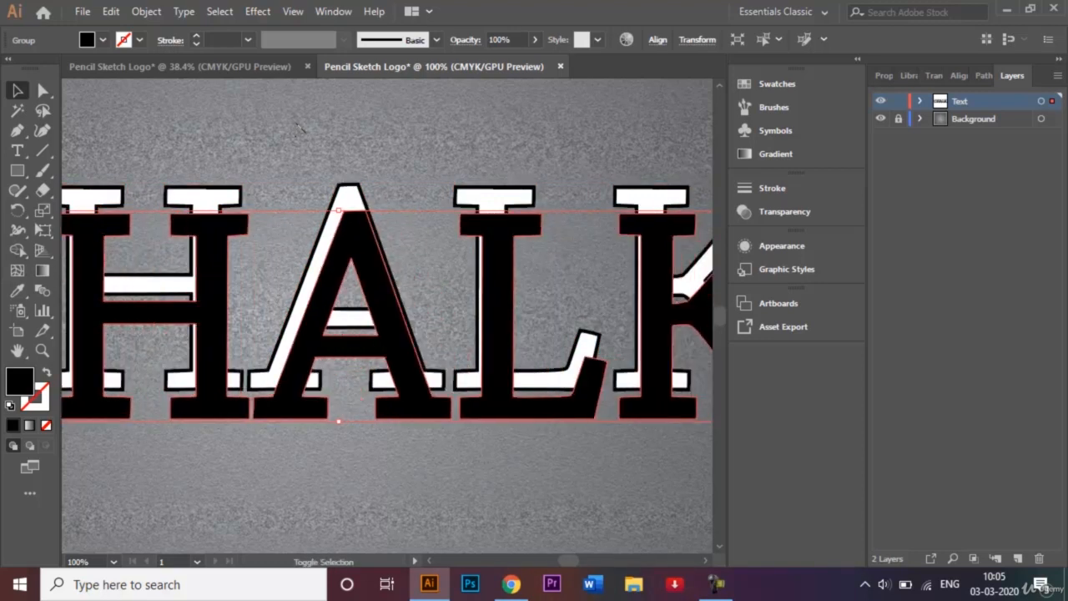
key(shift+Left)
key(shift+Left)
key(shift+Left)
key(shift+Left)
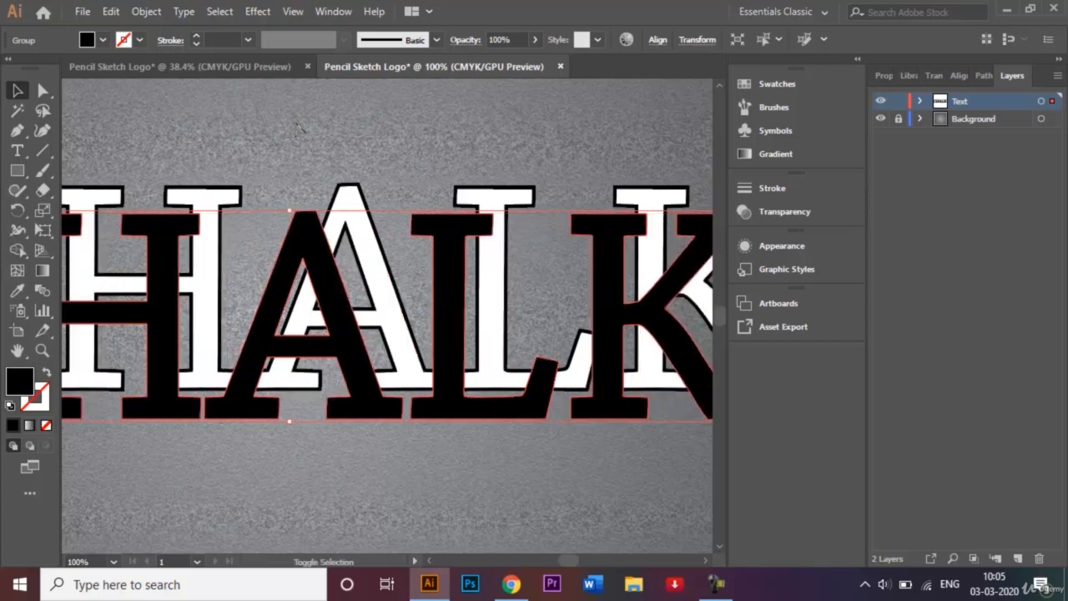
key(shift+Right)
key(shift+Right)
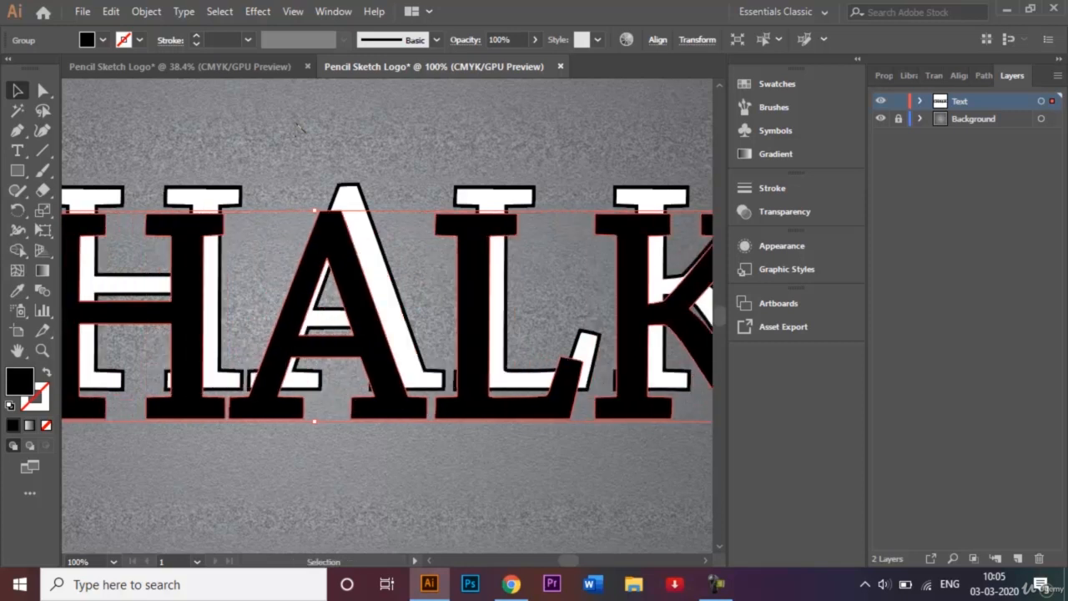
Send the duplicated black letter group to the back, behind the white letters
right_click(337, 226)
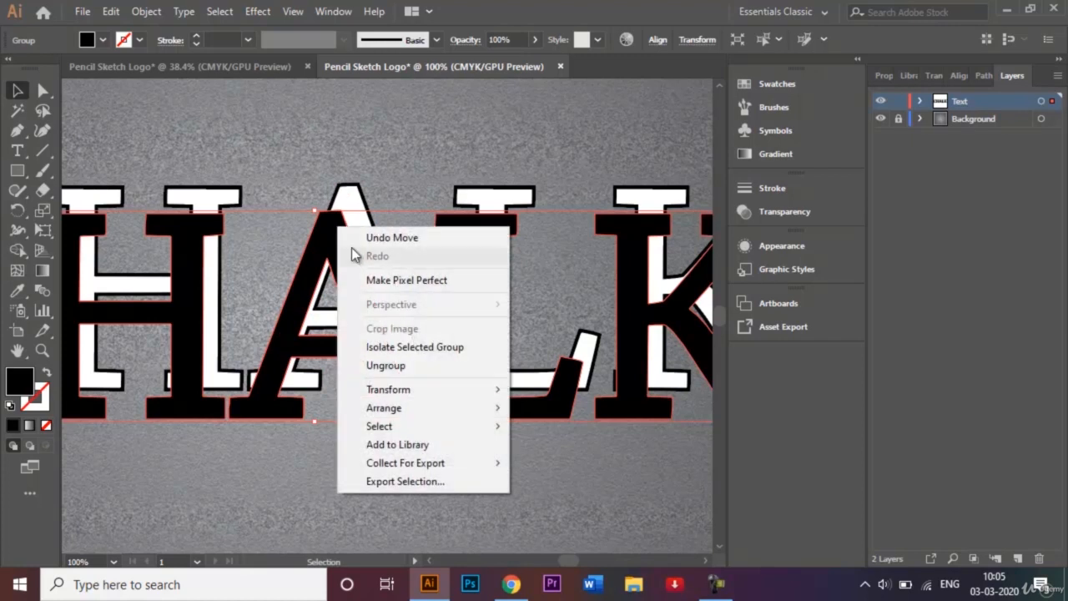
mouse_move(450, 418)
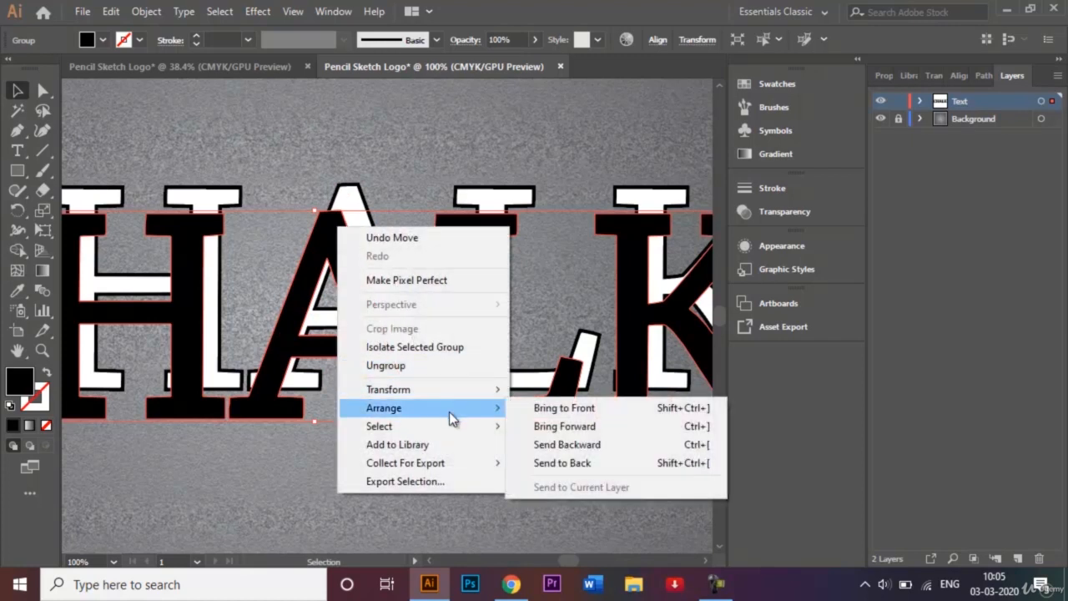
click(583, 467)
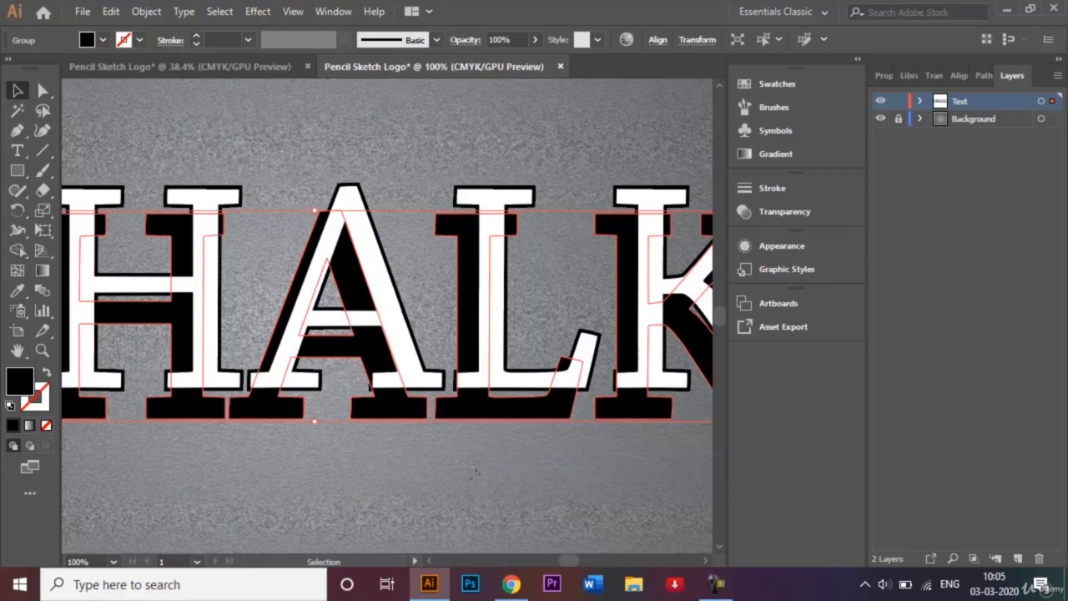
click(404, 459)
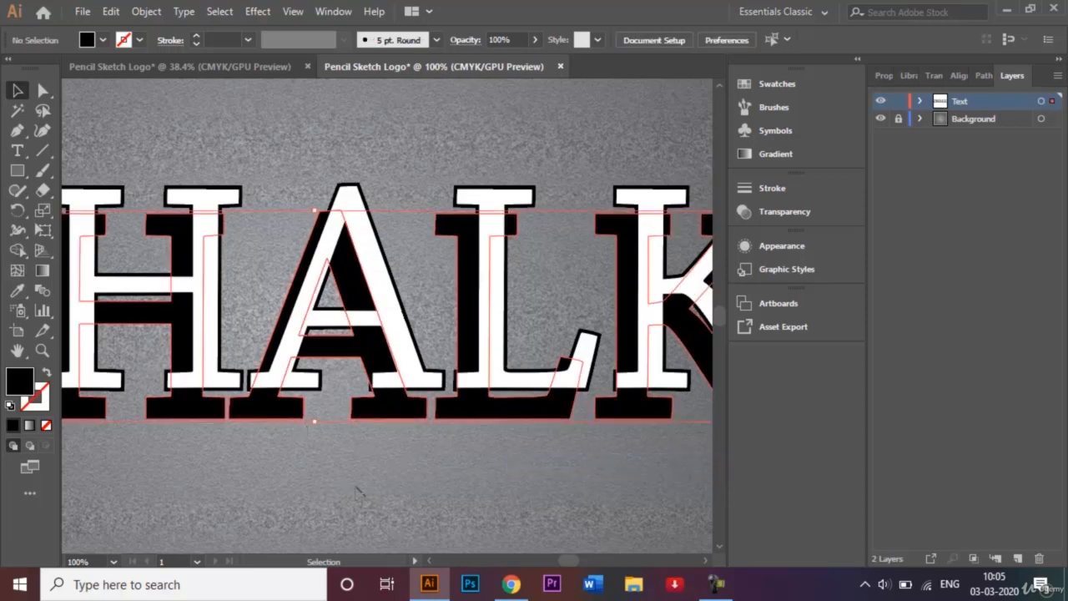
Nudge the black shadow copy upward until it sits just below the white letters, and deselect it
key(Up)
key(Up)
key(Up)
key(Up)
key(Up)
key(Up)
key(Up)
key(Up)
key(Up)
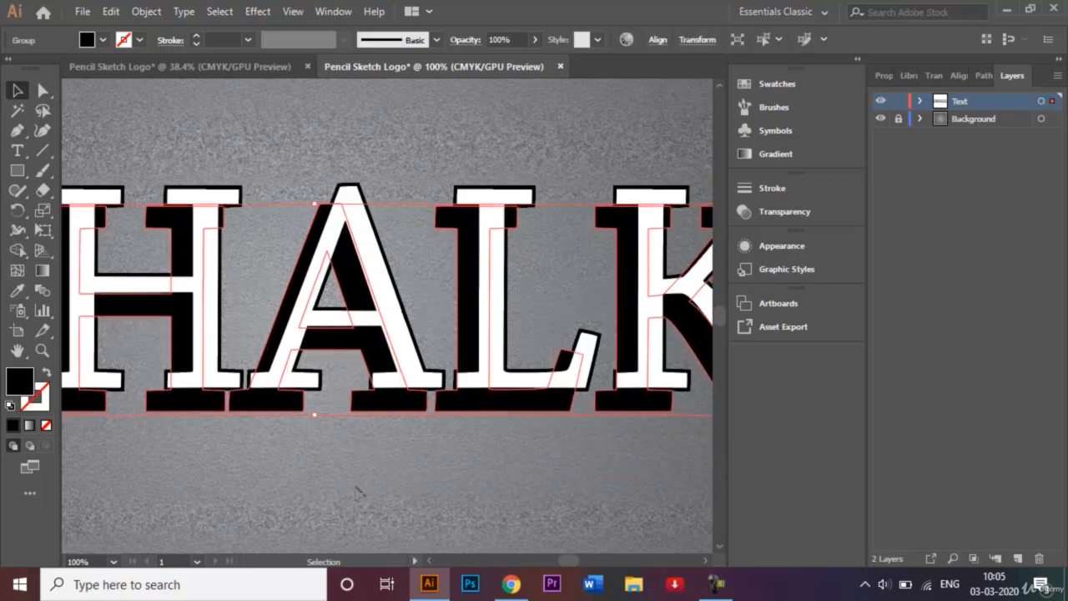
key(Up)
key(Up)
key(Up)
key(Up)
key(Up)
key(Up)
key(Up)
key(Up)
key(Up)
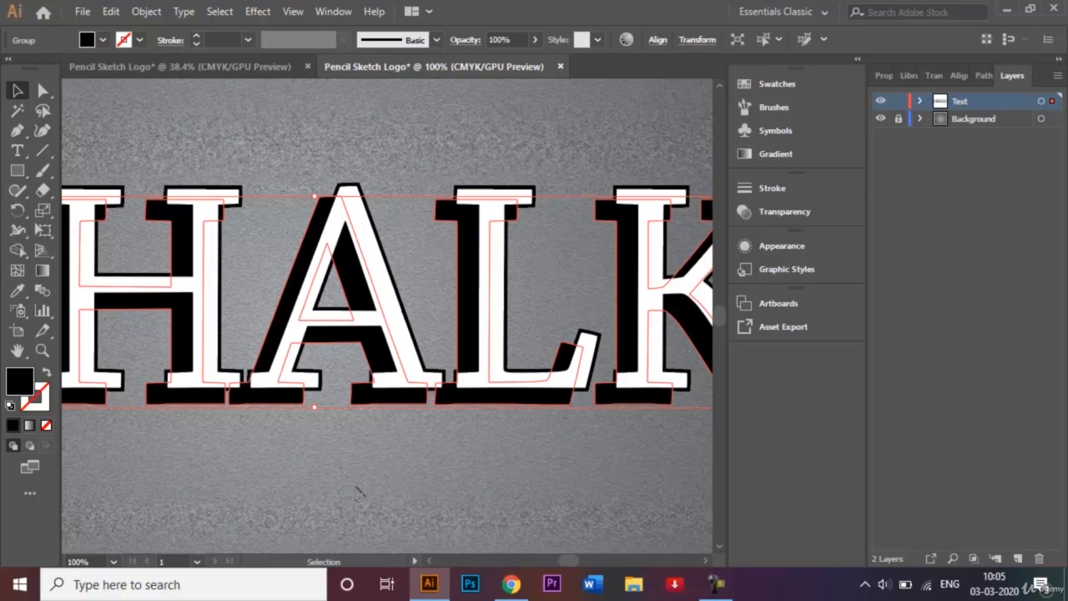
click(224, 459)
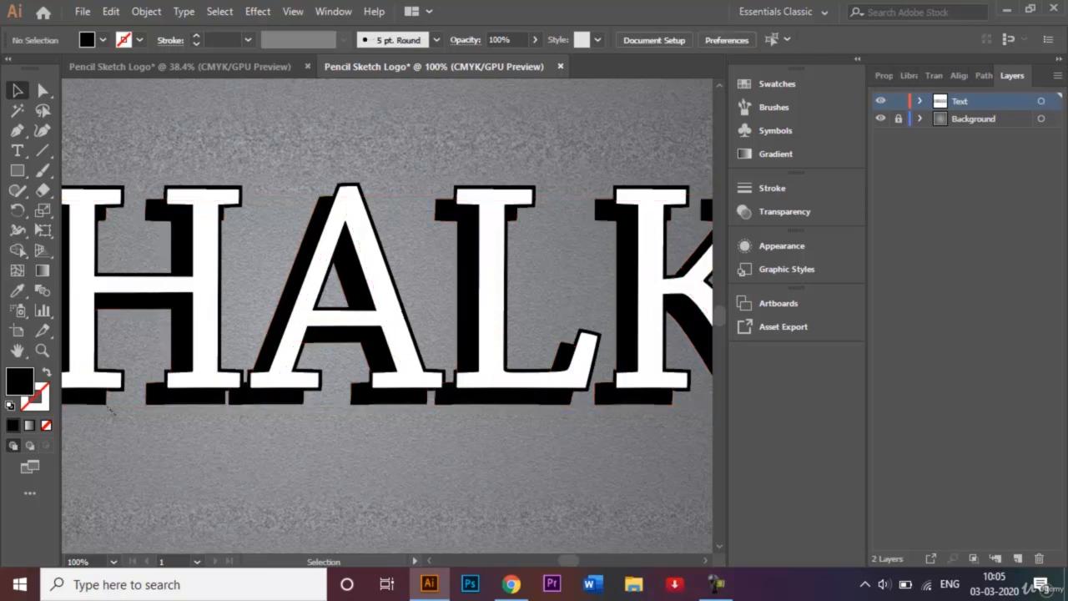
Blend the black letter outlines with their shadow copy using 80 specified steps, and deselect the result
click(42, 291)
double_click(41, 291)
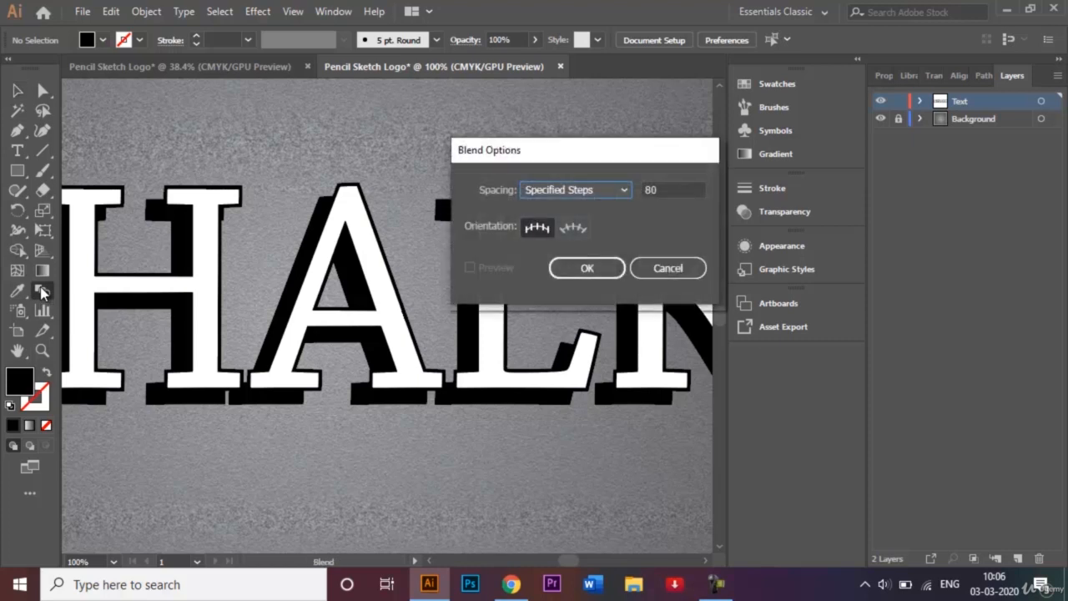
click(624, 190)
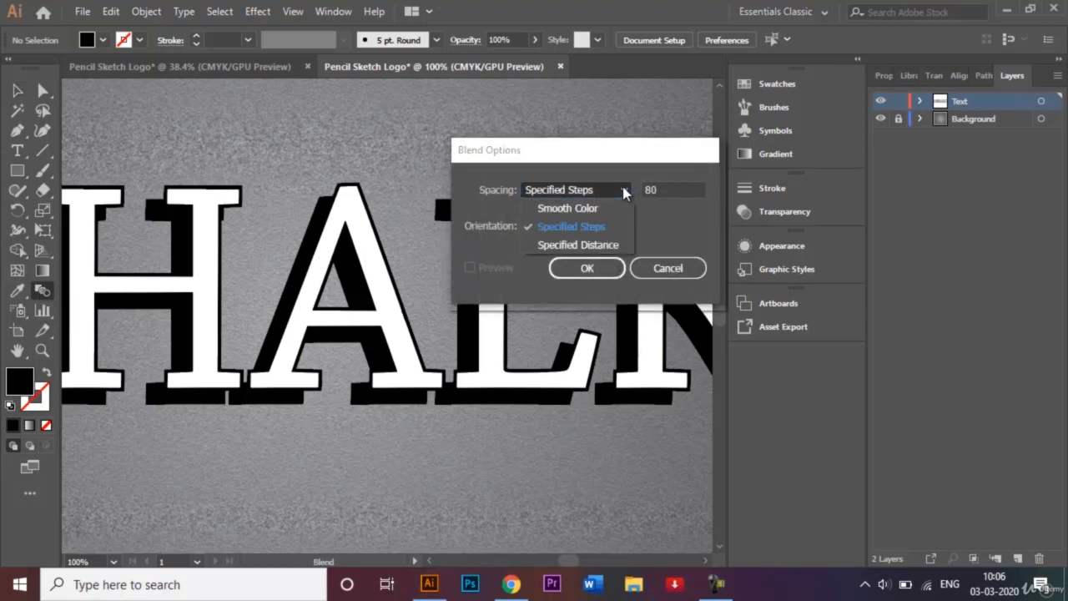
click(616, 230)
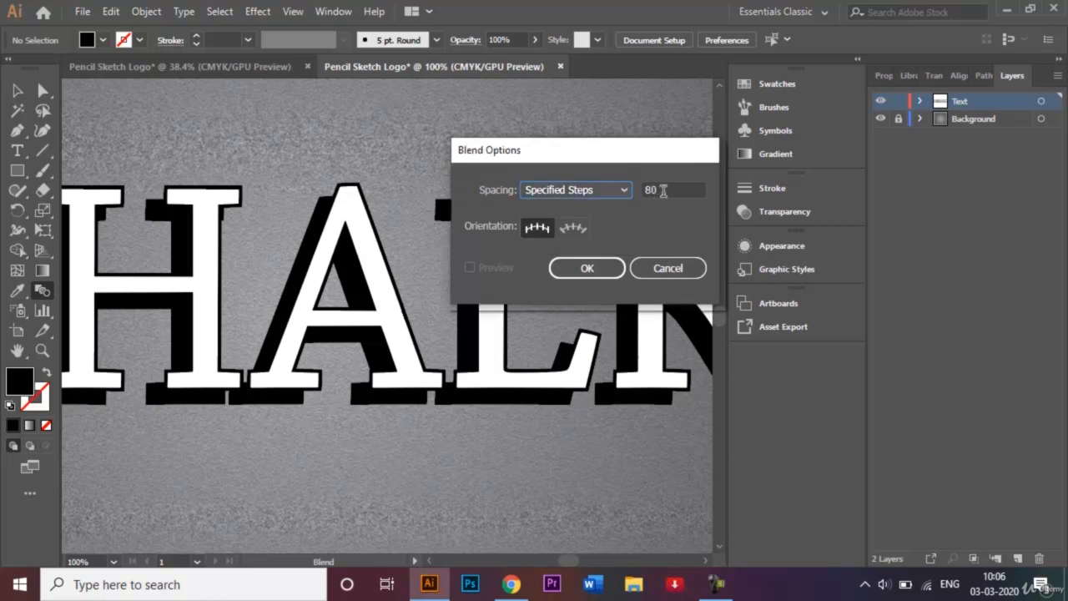
click(588, 269)
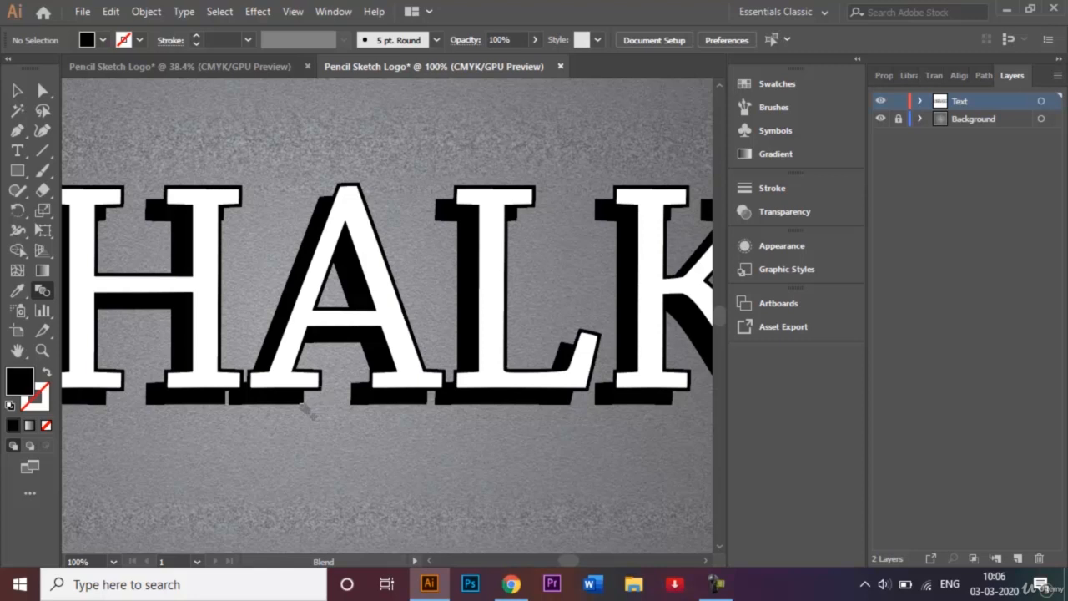
click(305, 408)
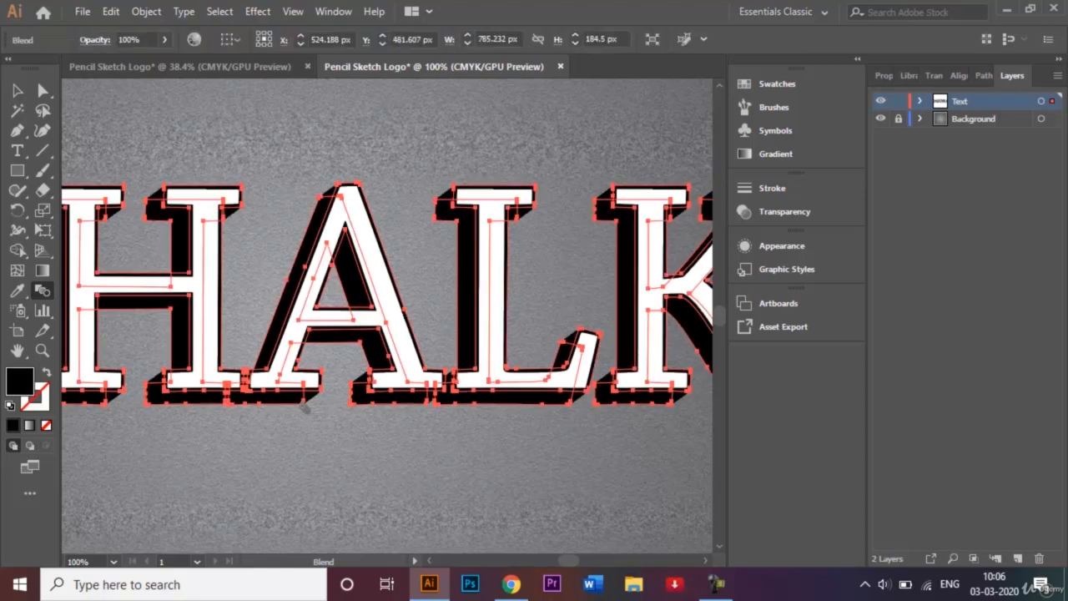
click(23, 89)
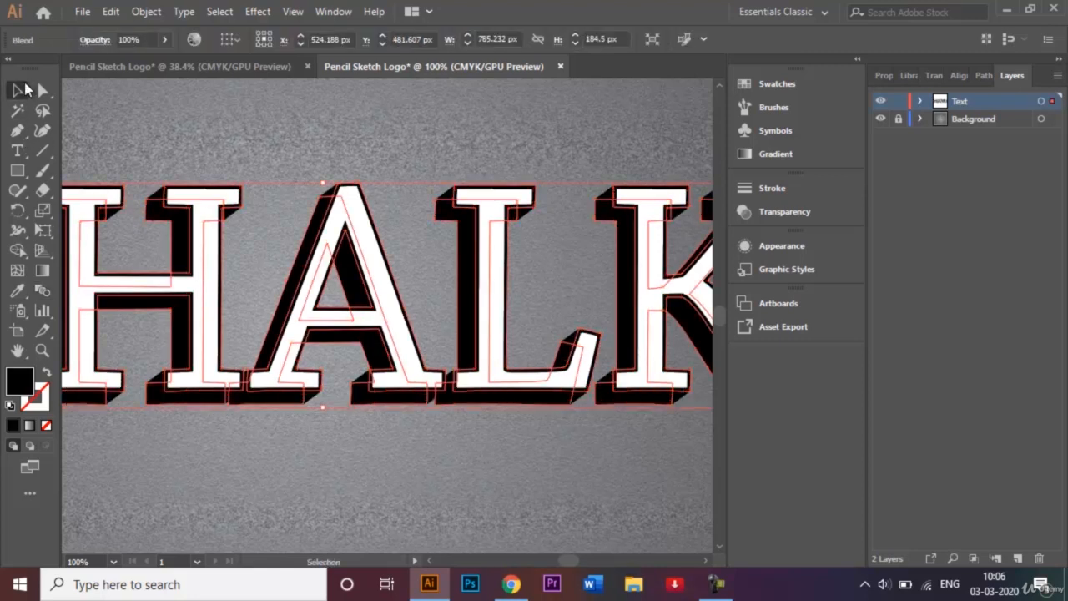
click(278, 164)
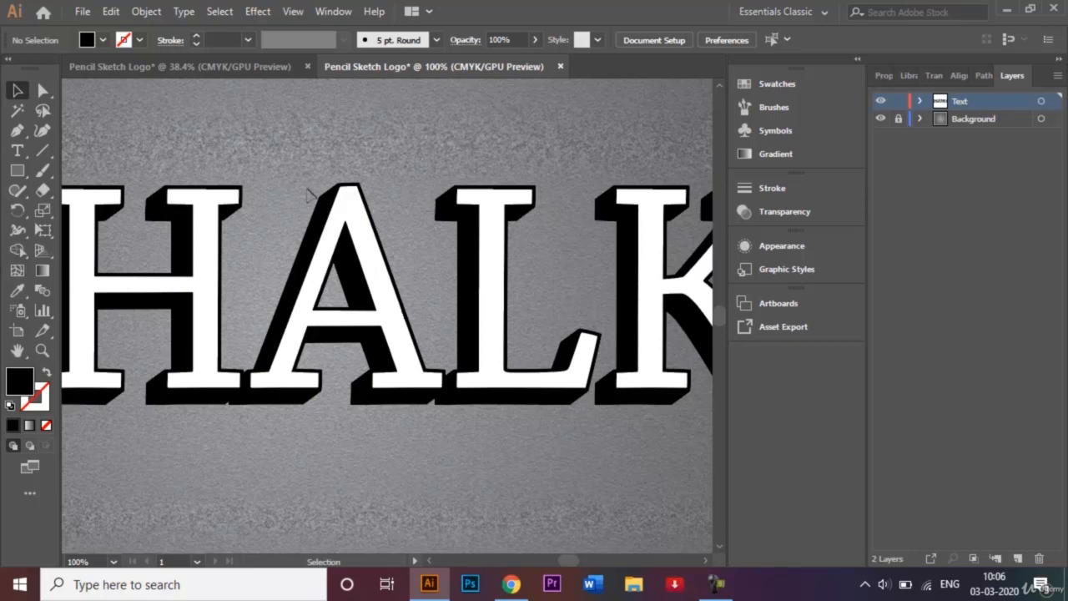
Expand the black blend behind the letters, including its object and fill
click(365, 405)
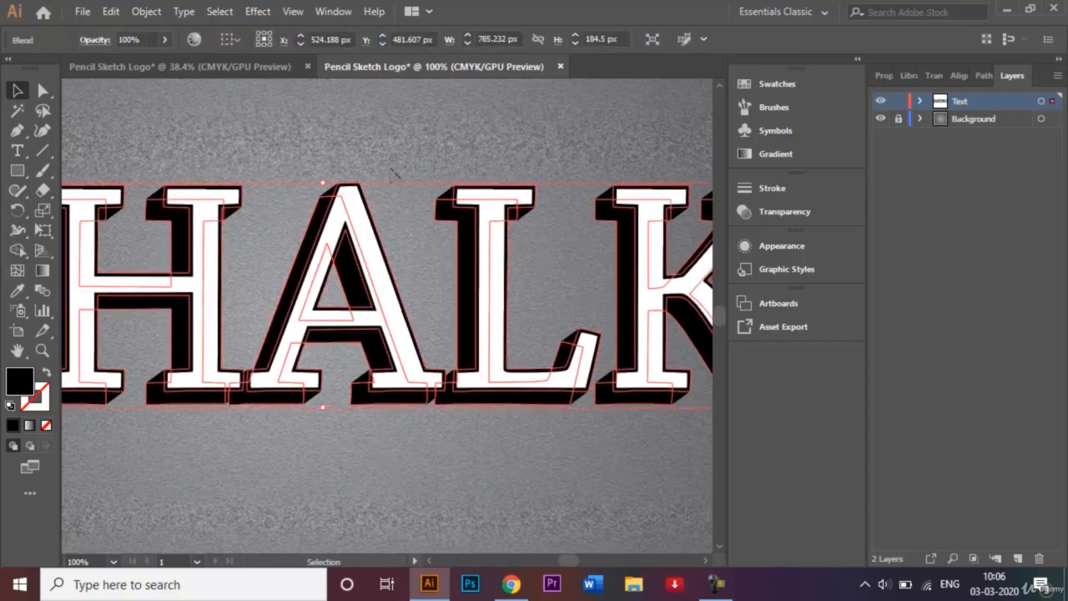
click(146, 12)
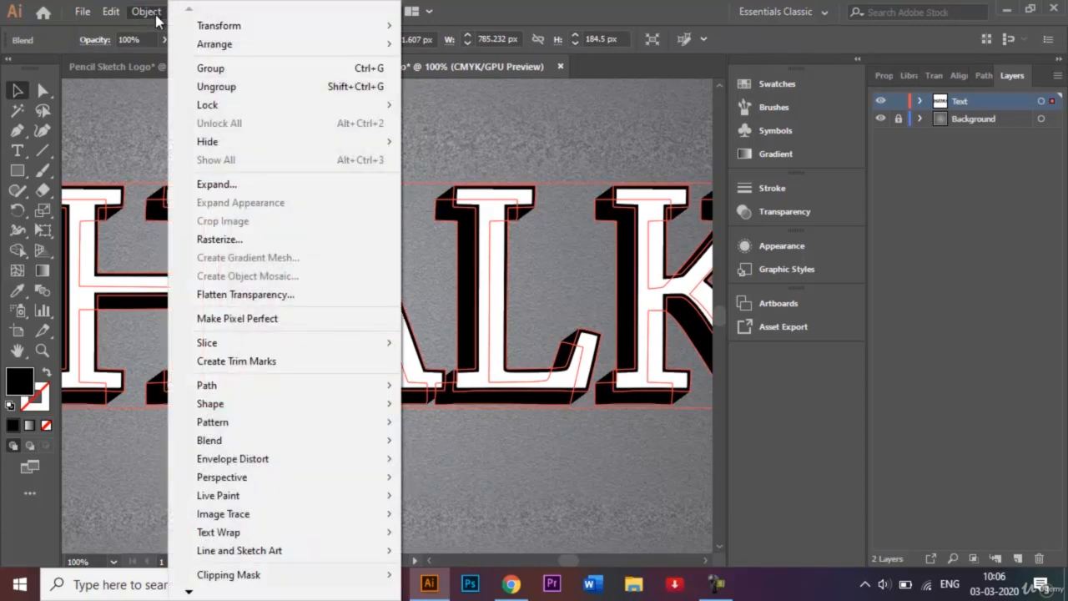
click(248, 183)
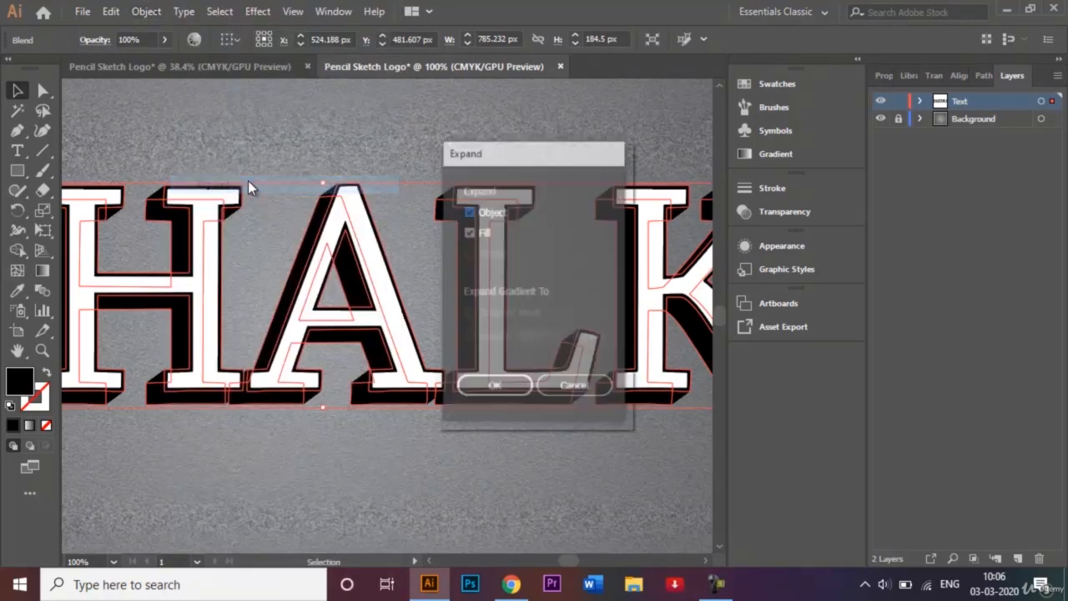
click(491, 389)
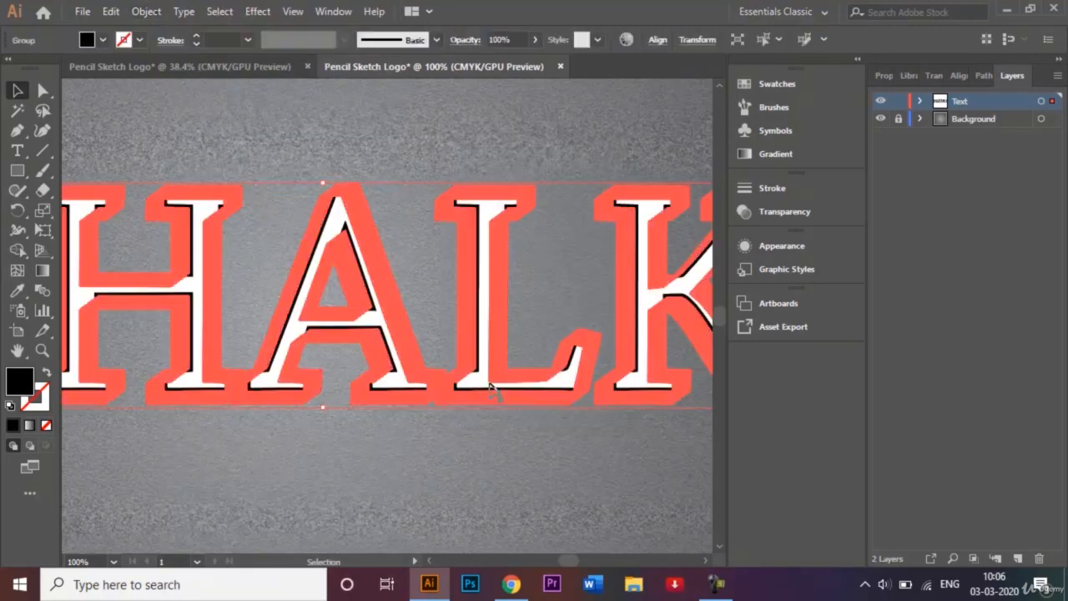
Unite the expanded black shapes into a single extrusion shape and deselect it
click(983, 76)
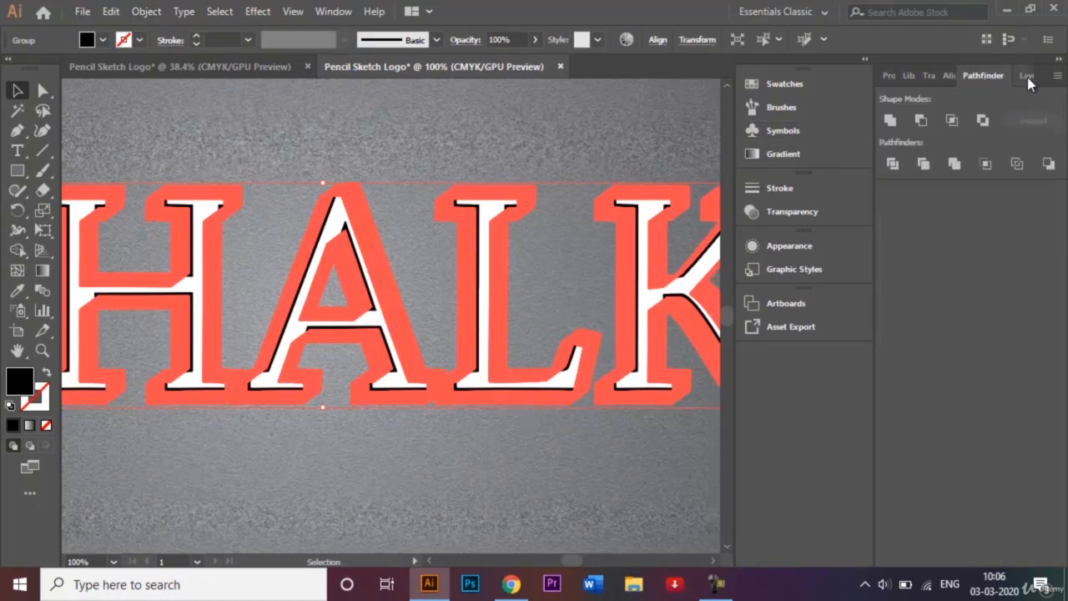
click(893, 124)
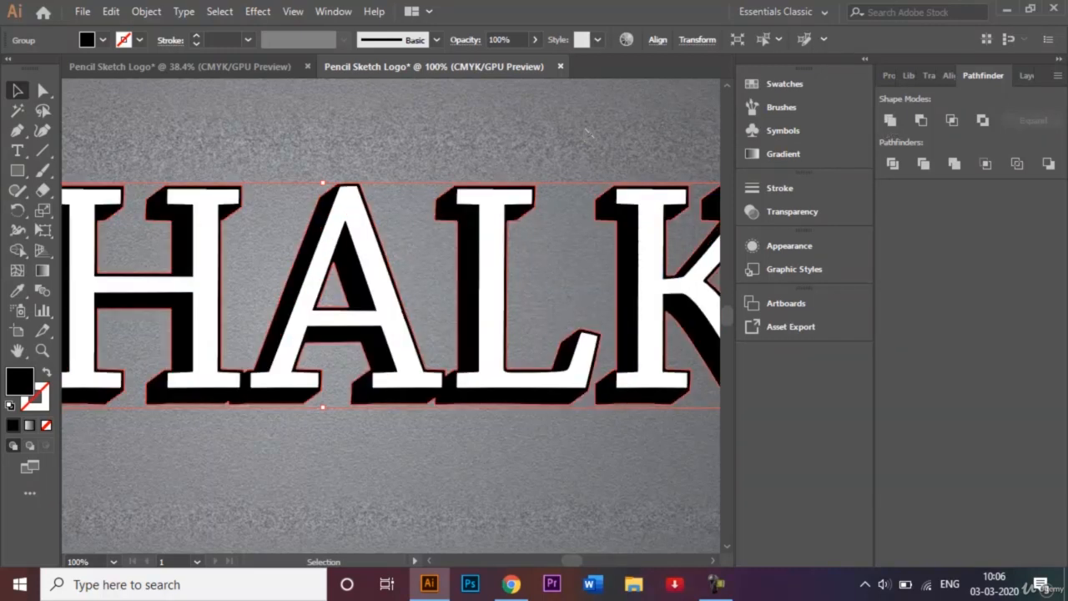
click(588, 135)
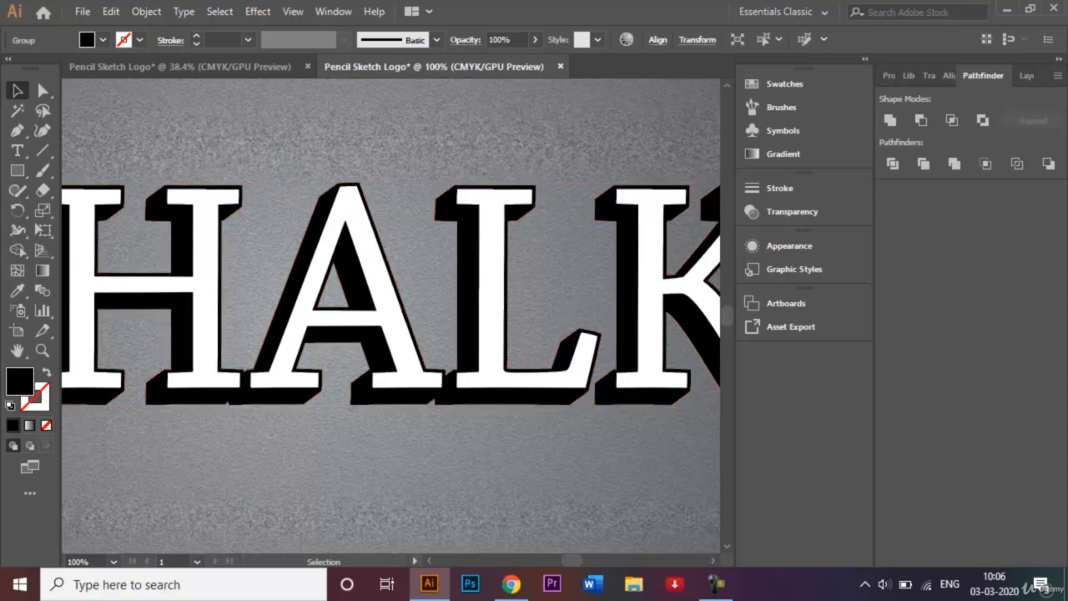
Select the white CHALK letter group and copy it
click(493, 209)
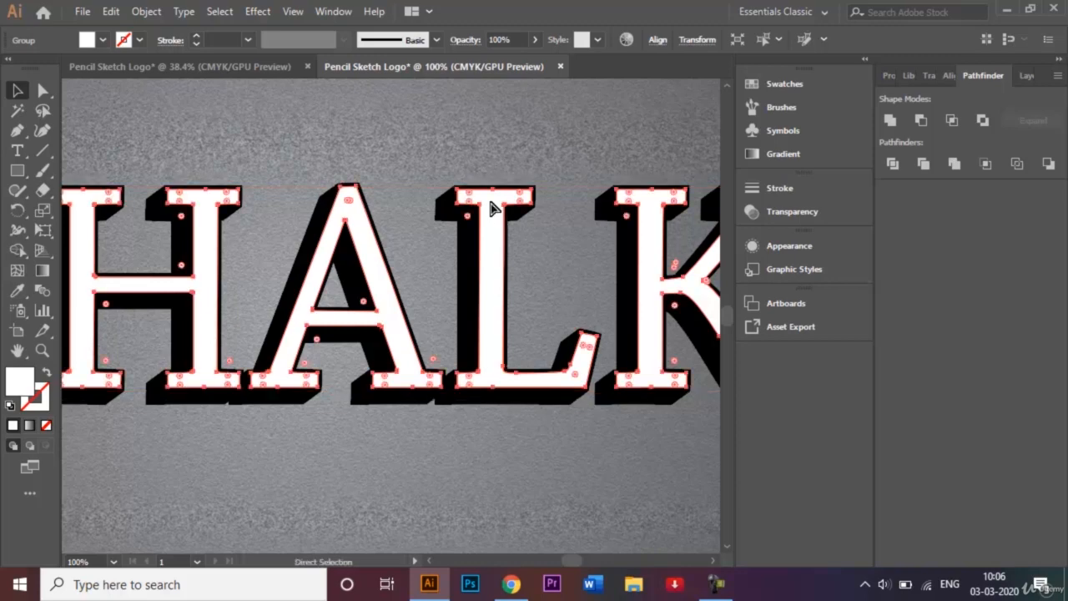
key(ctrl+minus)
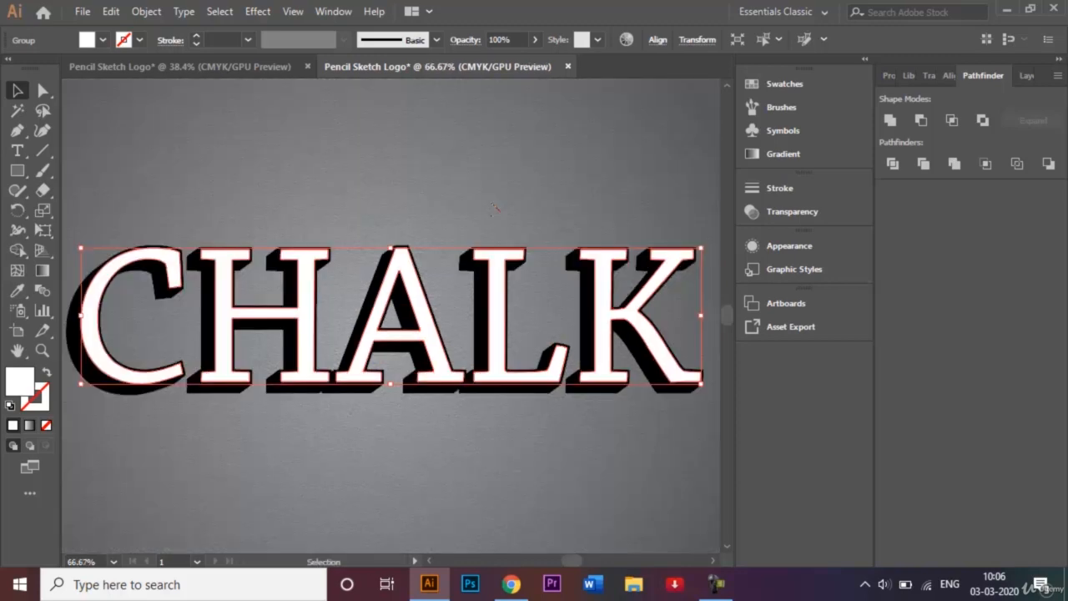
click(111, 12)
click(153, 93)
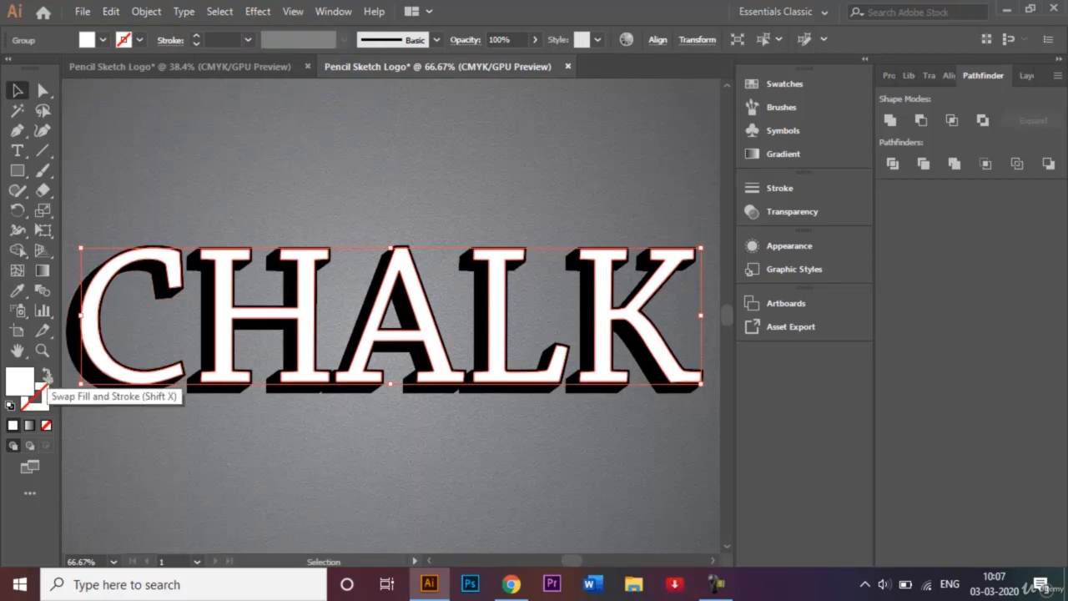
Swap the white letters' fill and stroke, set the stroke weight to 4 pt, and align it to the outside
click(46, 377)
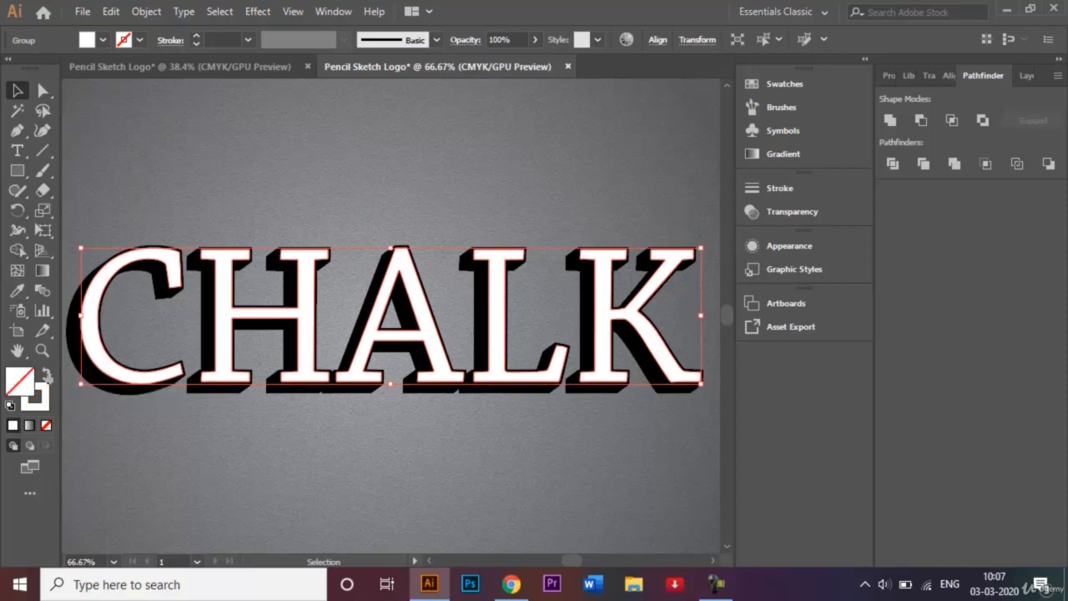
click(249, 39)
click(283, 167)
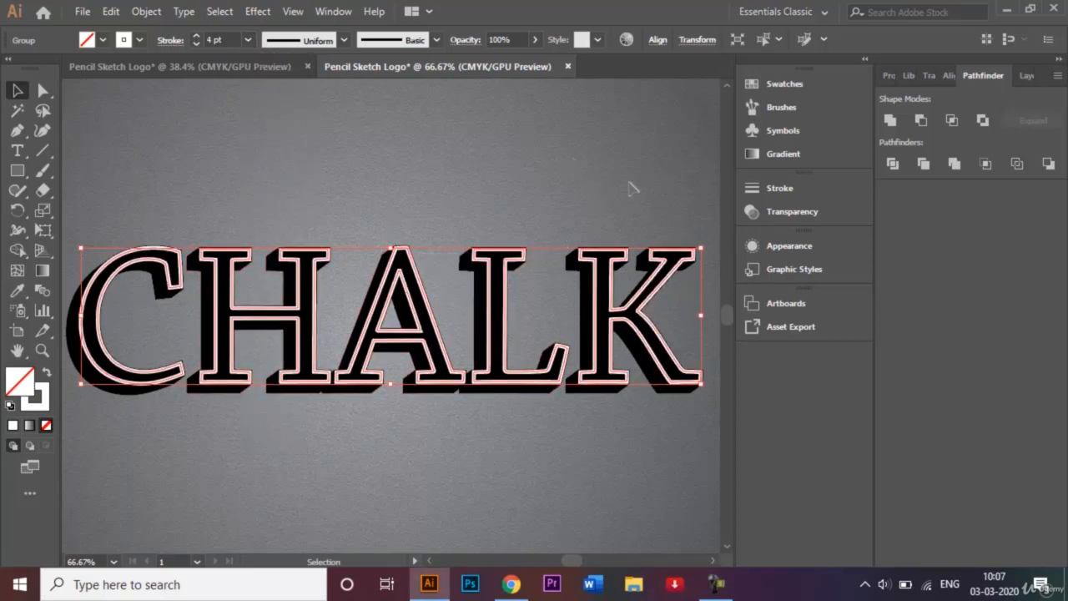
click(780, 189)
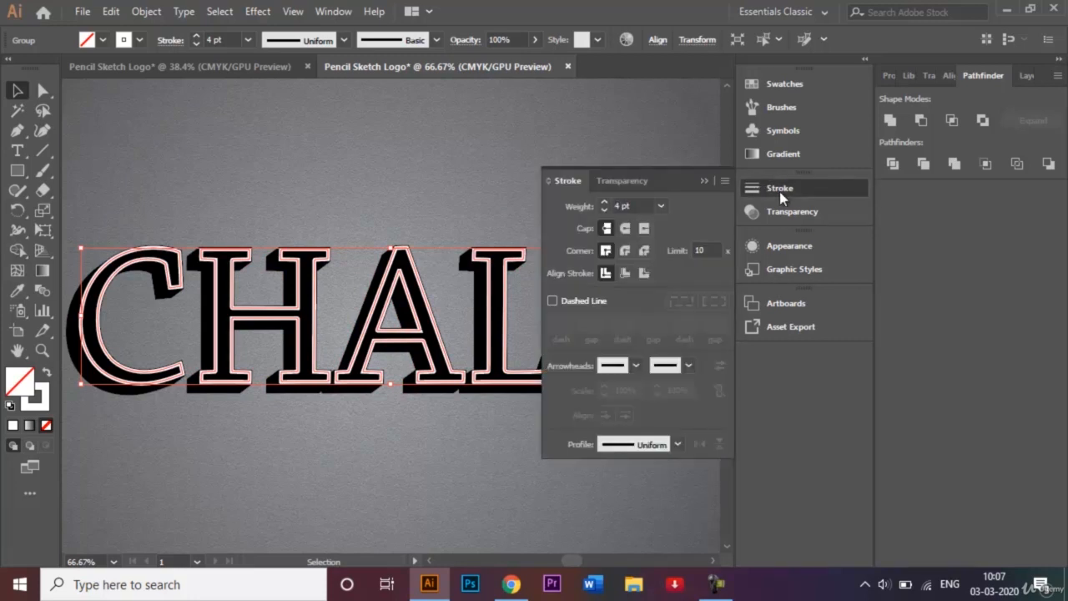
click(643, 274)
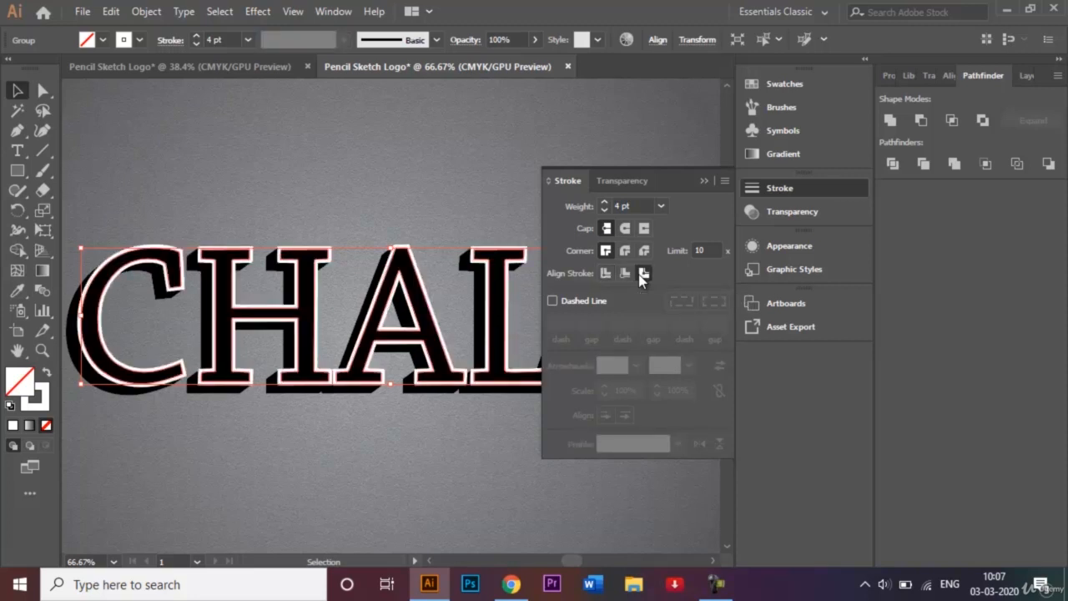
click(704, 182)
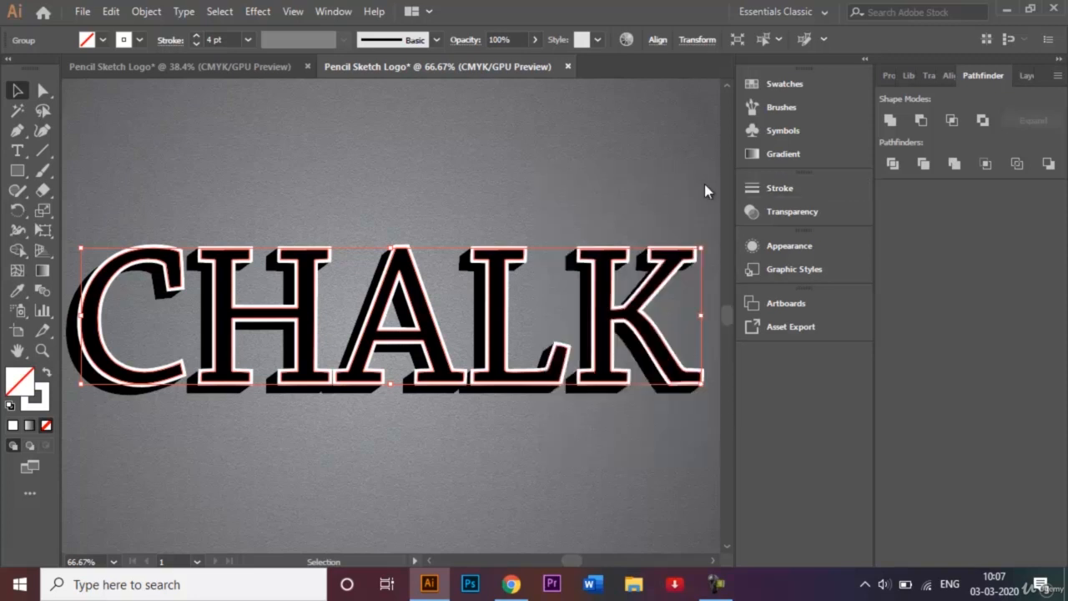
Paste the copied white-filled letters in front of the outlined letters and deselect them
click(112, 13)
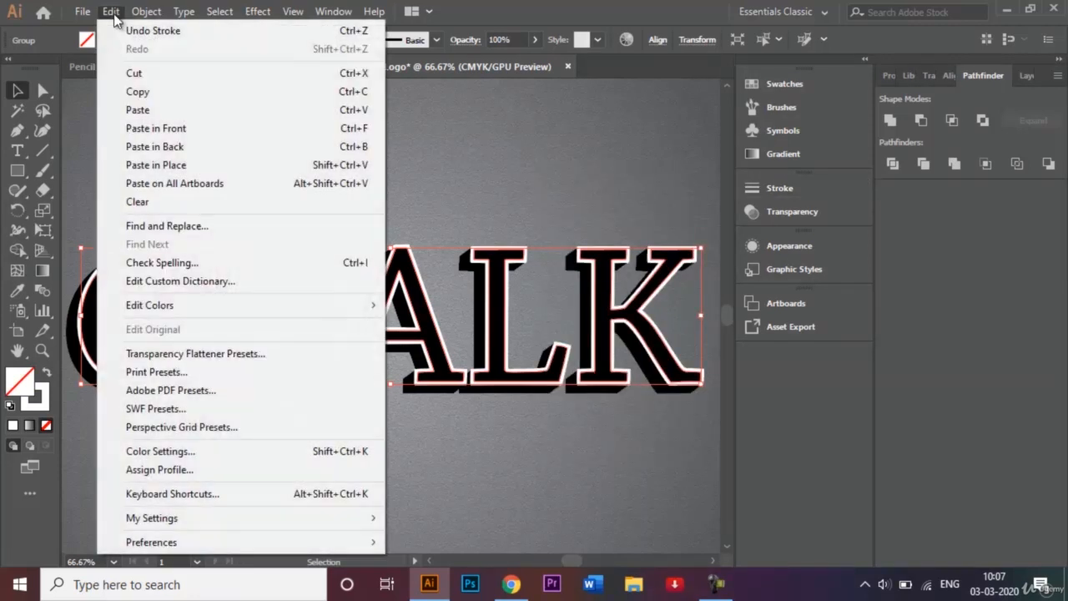
click(166, 132)
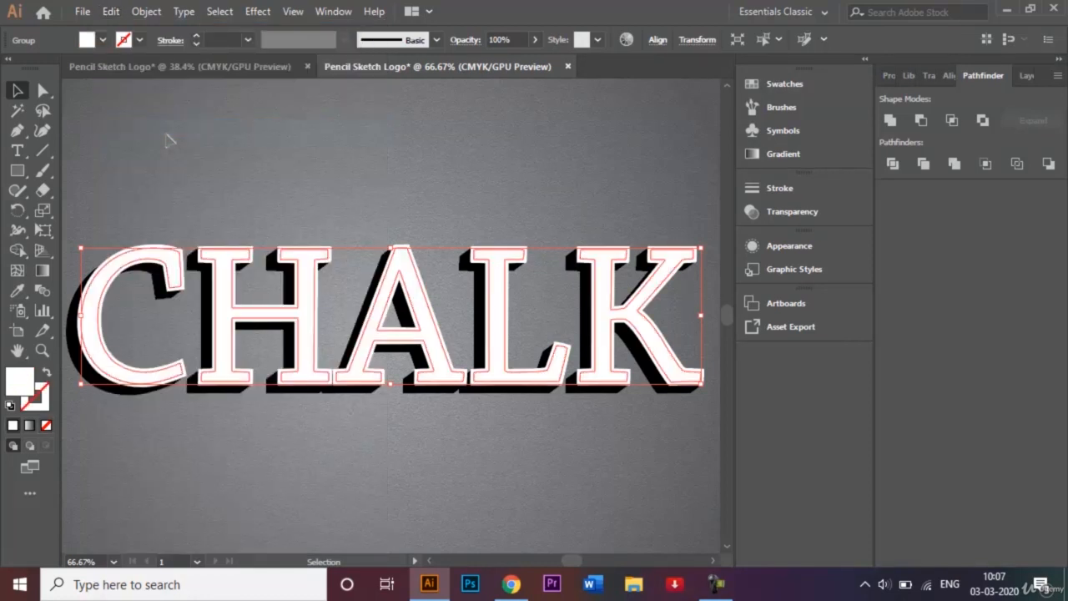
click(264, 172)
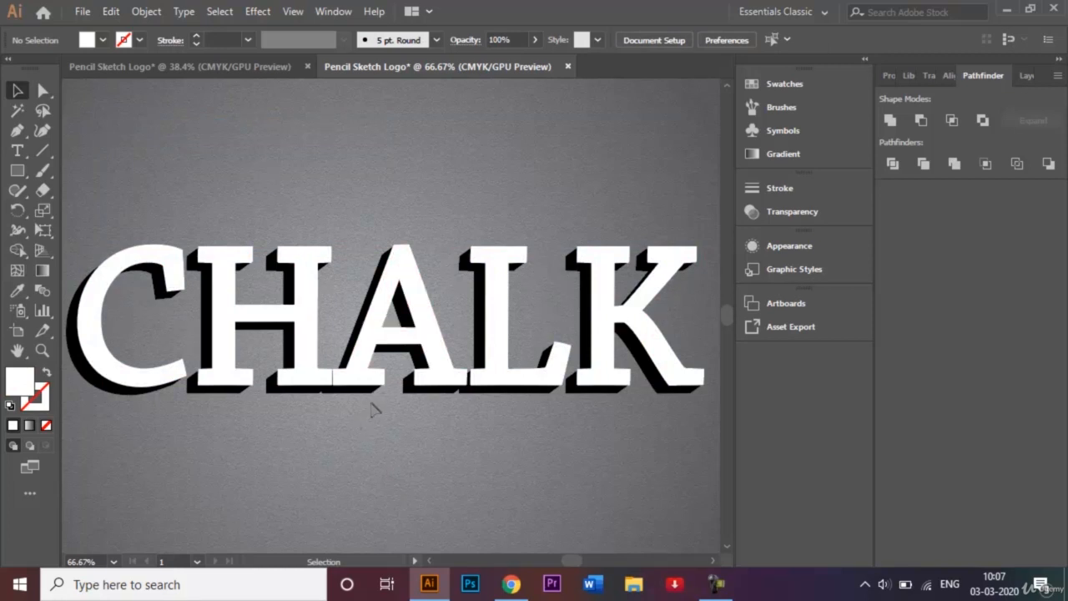
Add a Scribble effect to the black extrusion behind the letters and set its curviness variation to 0%
click(106, 392)
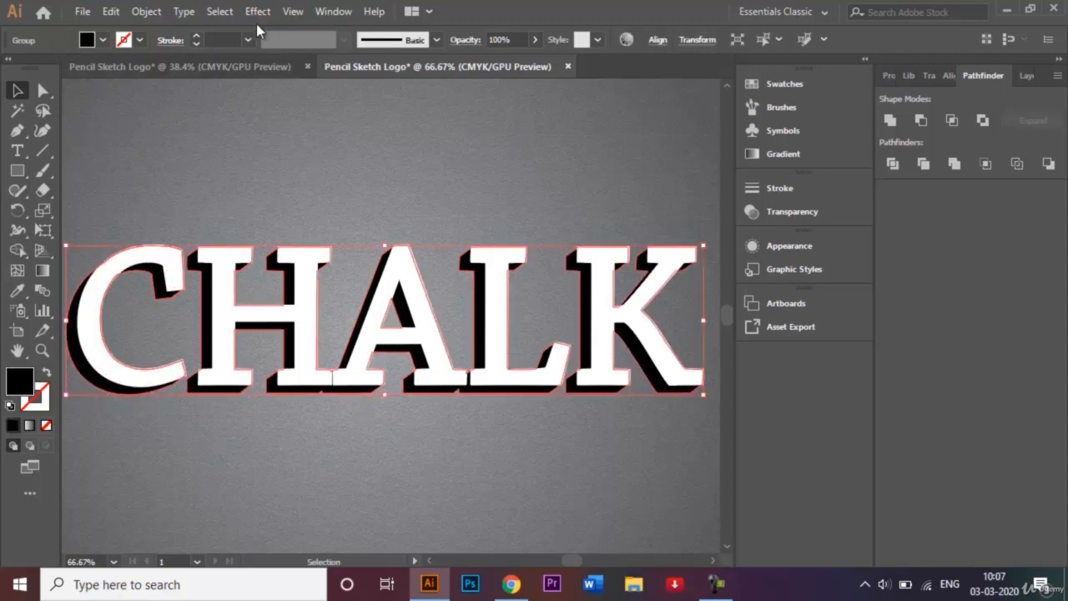
click(256, 11)
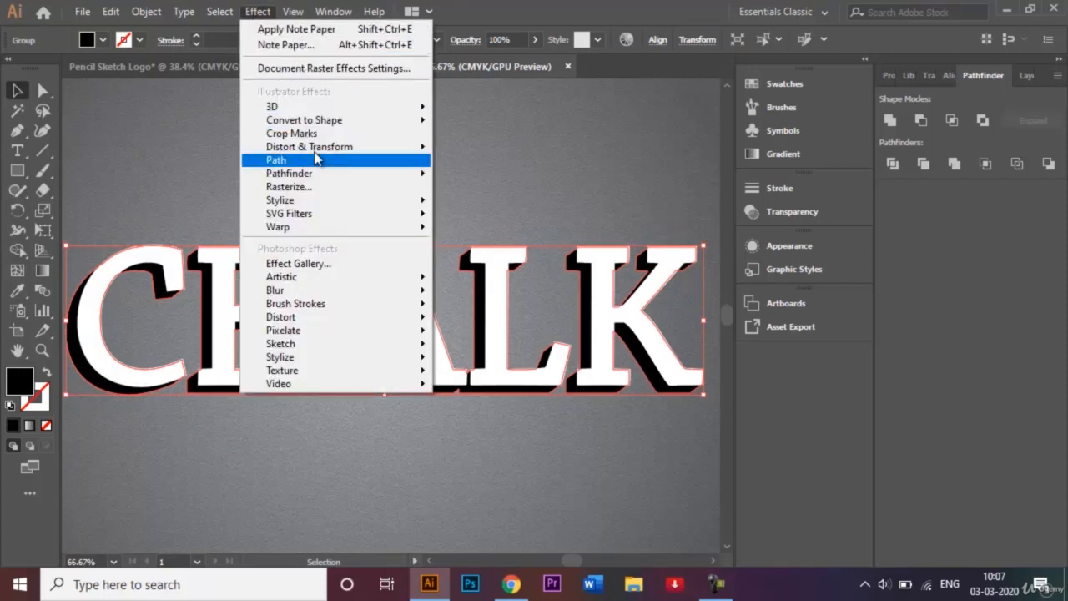
mouse_move(343, 206)
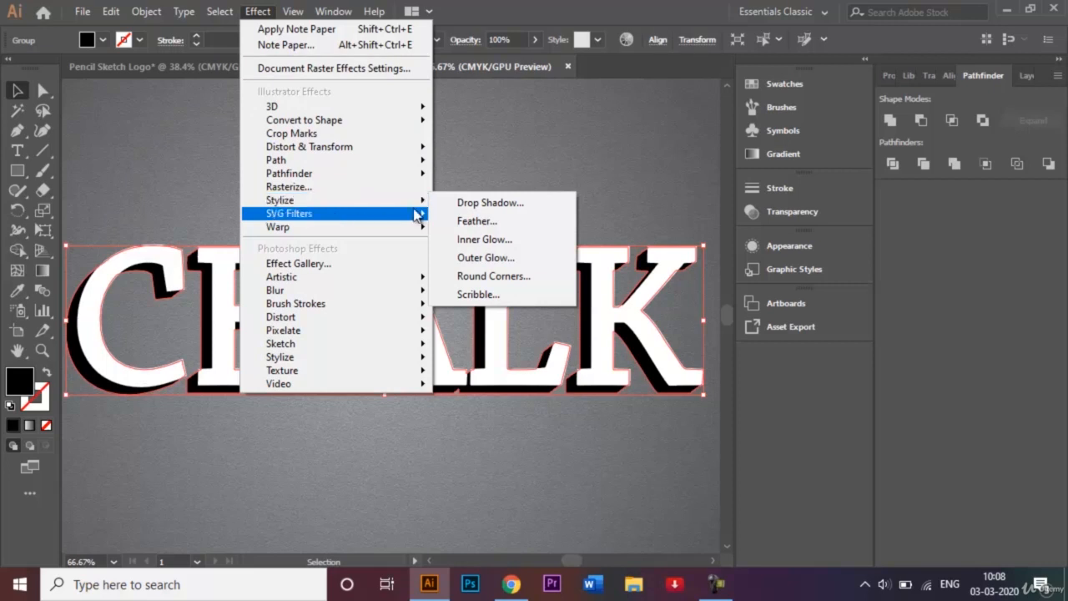
click(499, 296)
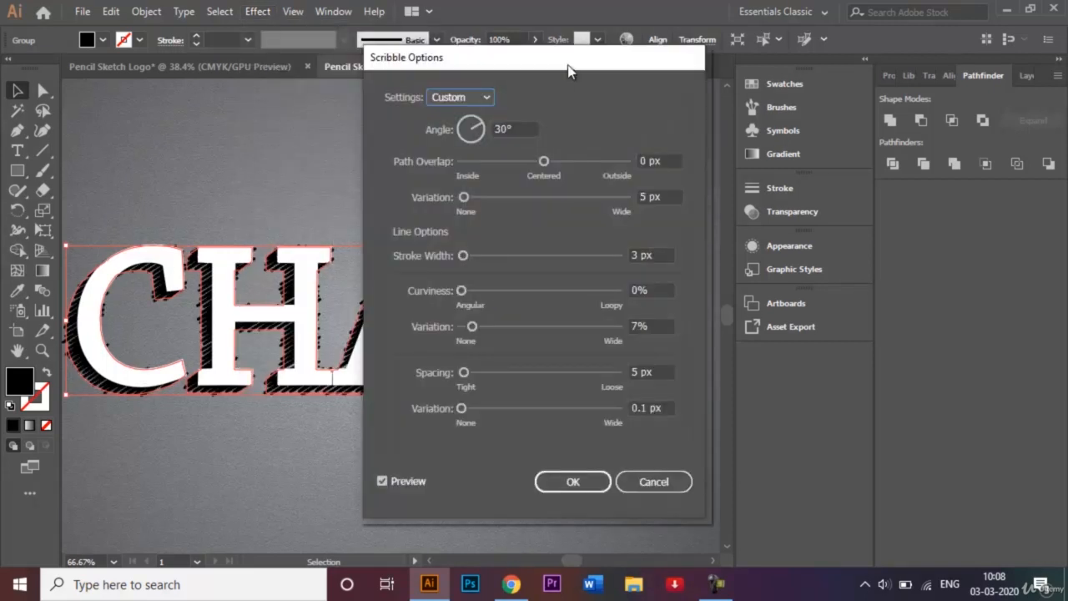
mouse_move(568, 71)
mouse_down()
mouse_move(741, 70)
mouse_move(772, 90)
mouse_up()
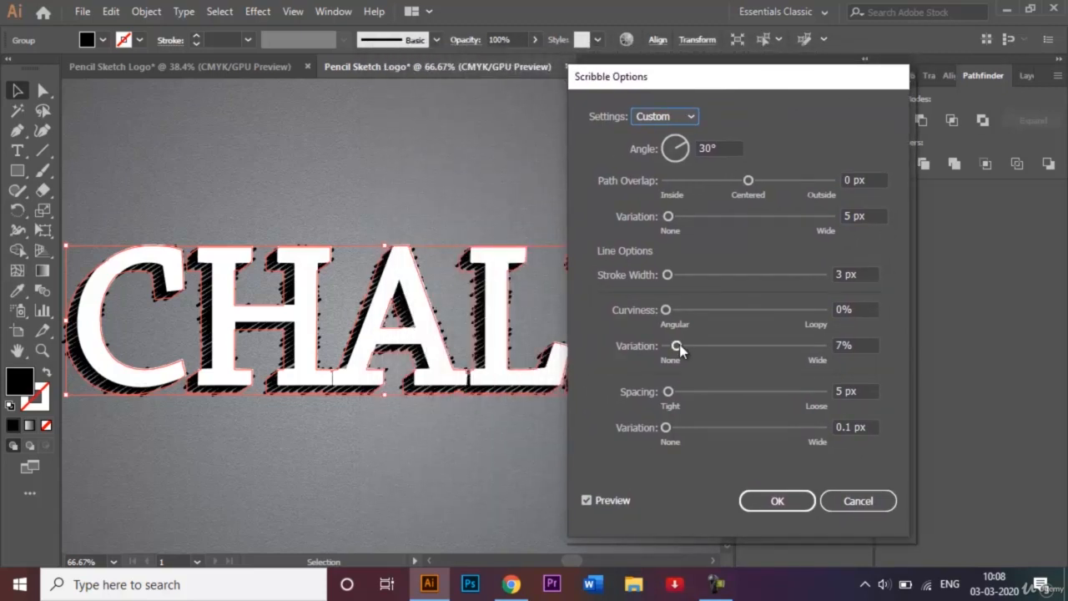
drag(680, 349, 648, 346)
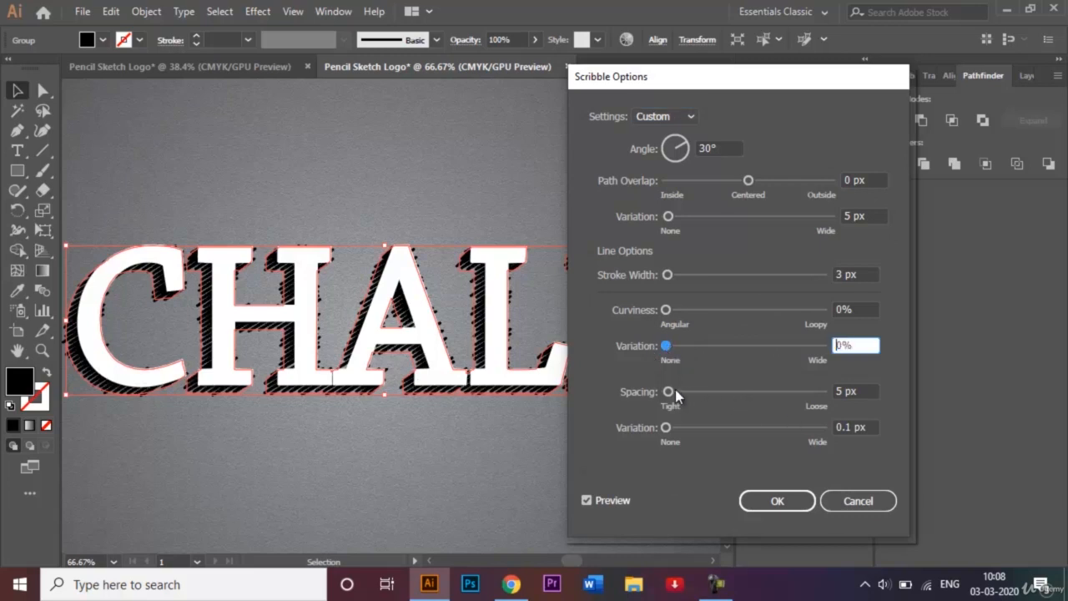
Set the scribble spacing to 5 px, apply the effect, and deselect the black extrusion
drag(675, 390, 666, 394)
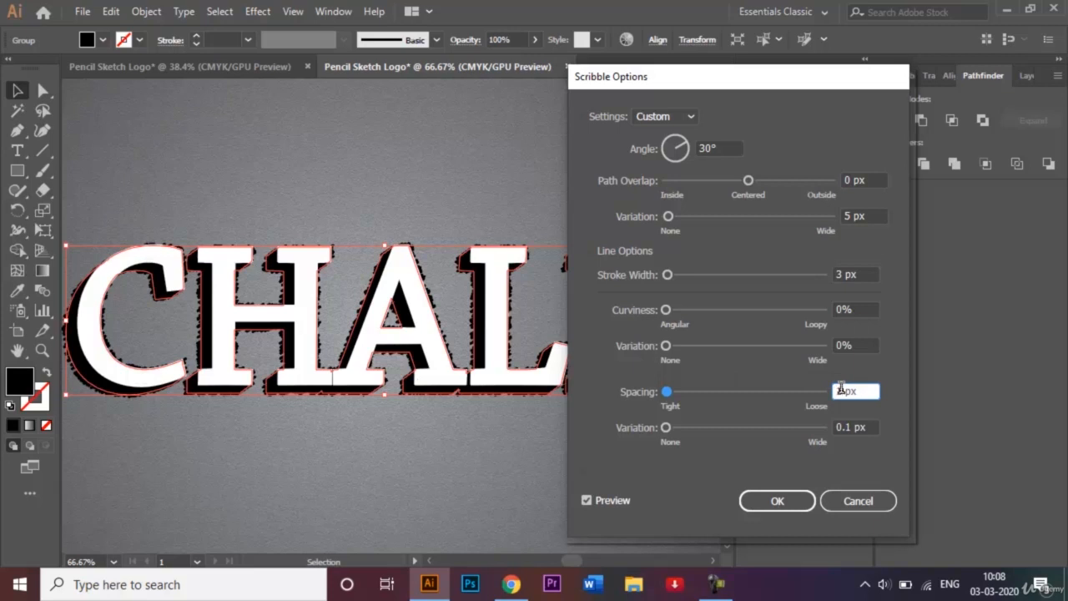
key(BackSpace)
text(5)
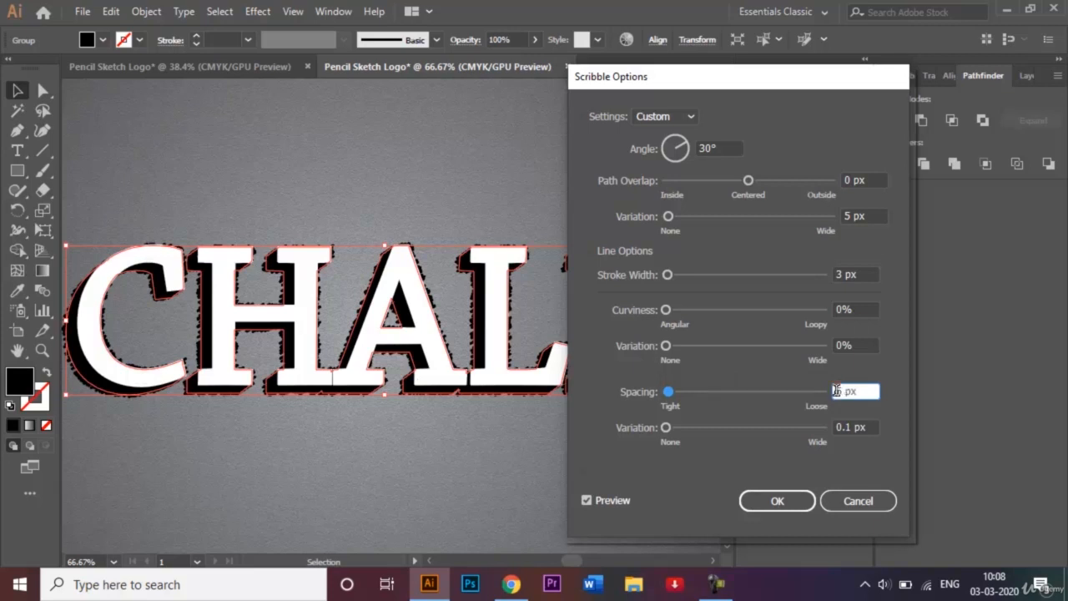
click(774, 502)
click(534, 494)
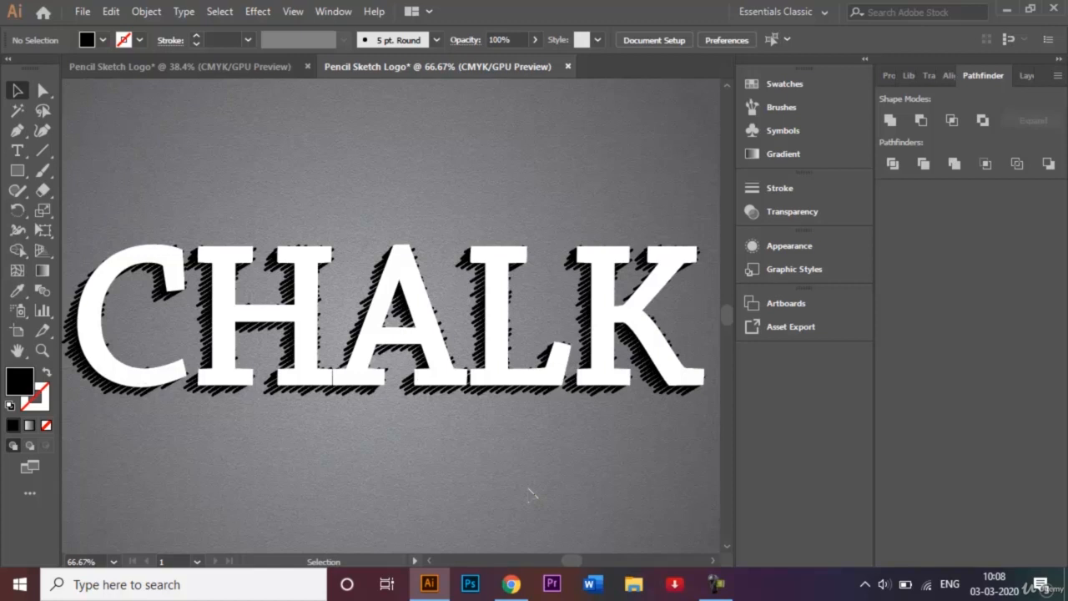
Add a Scribble effect to the white-filled front letters with a 3 px stroke width and 5 px spacing, and deselect them
click(310, 377)
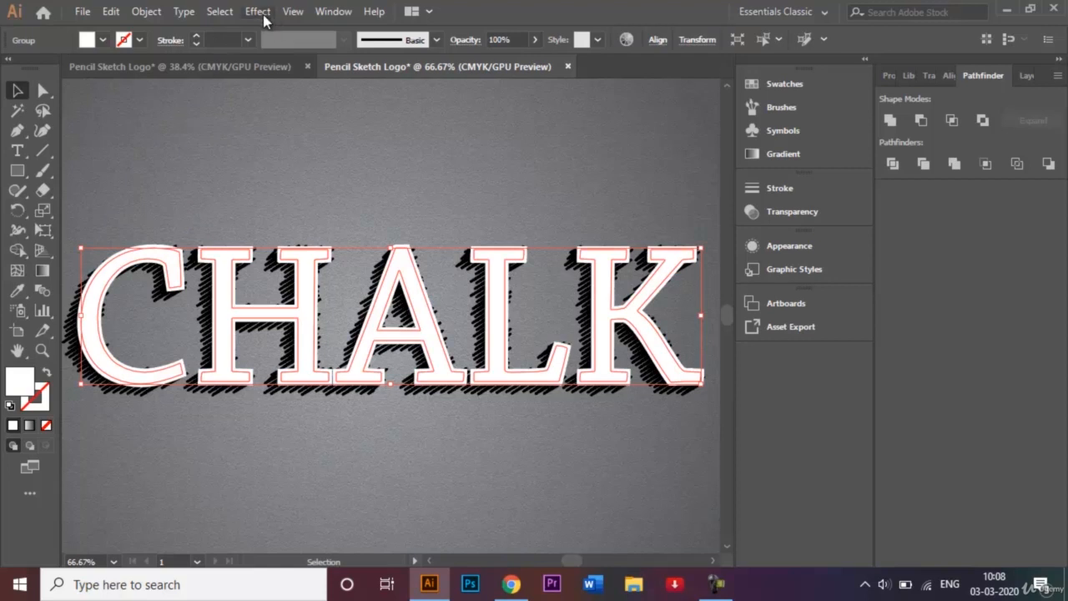
click(261, 12)
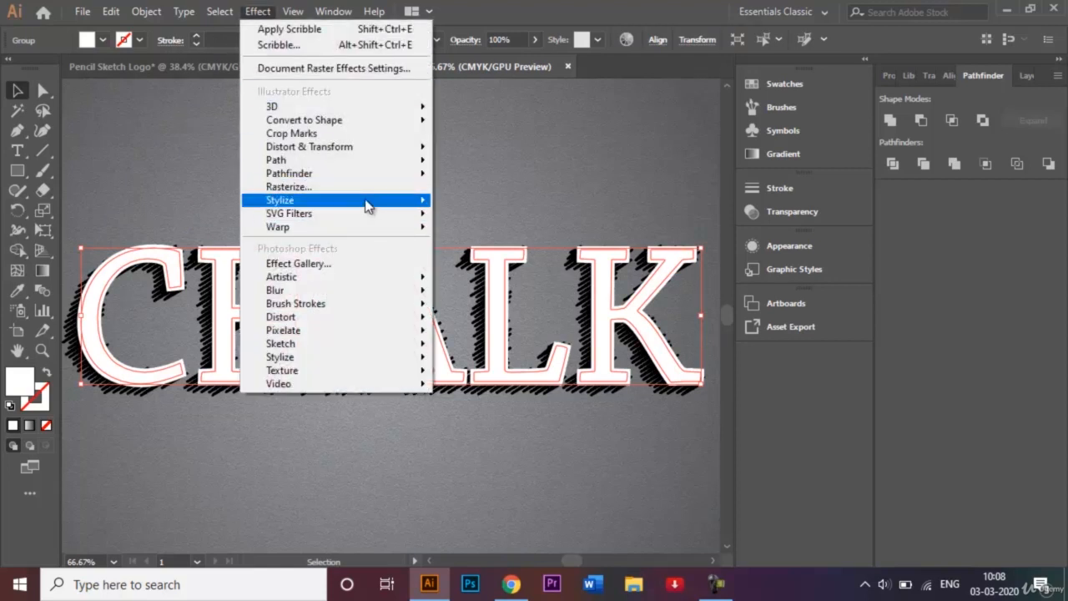
mouse_move(367, 207)
click(529, 295)
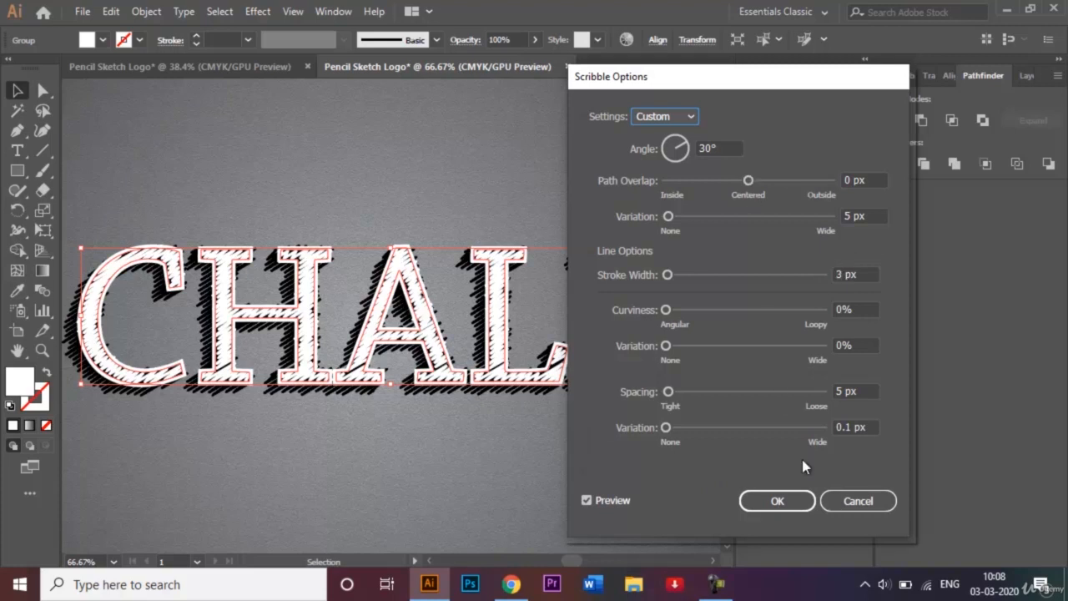
click(781, 502)
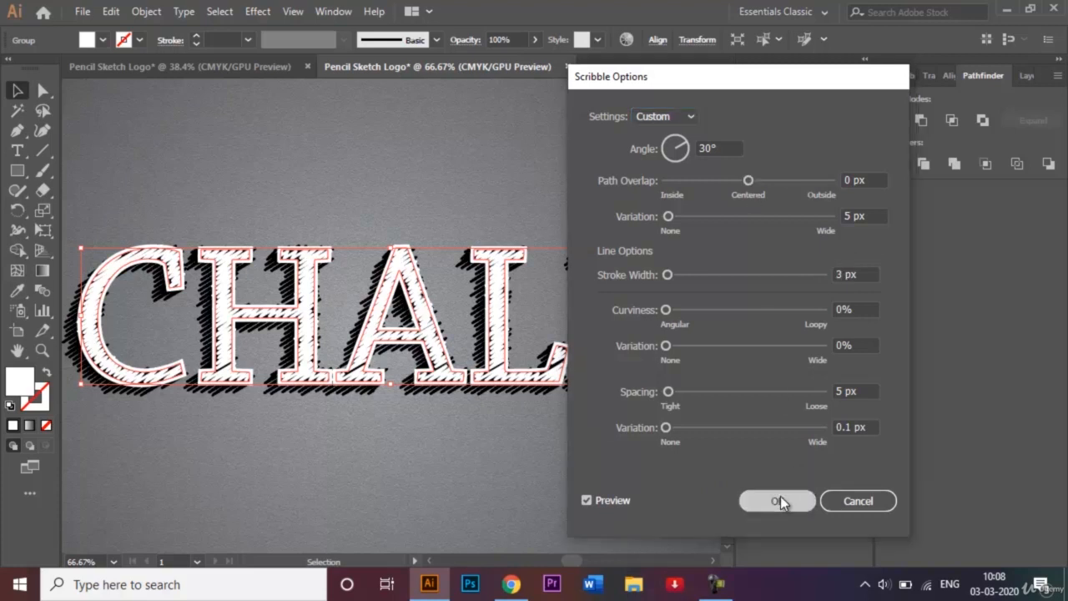
click(607, 500)
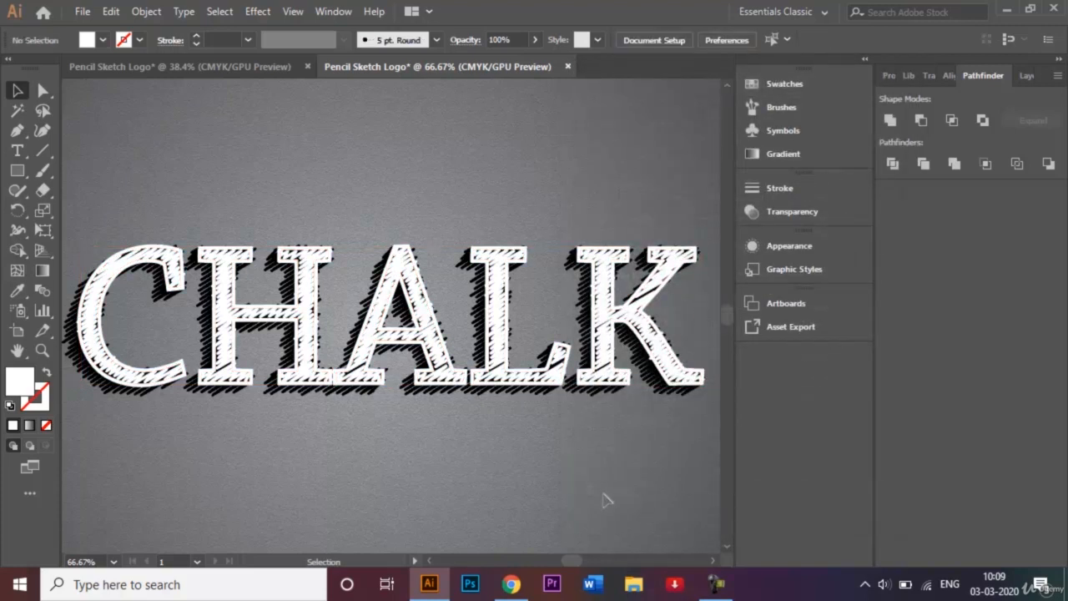
Save the document as Pencil Sketch Logo.ai in the Logos folder in Adobe Illustrator format, accepting the Illustrator options
key(ctrl+0)
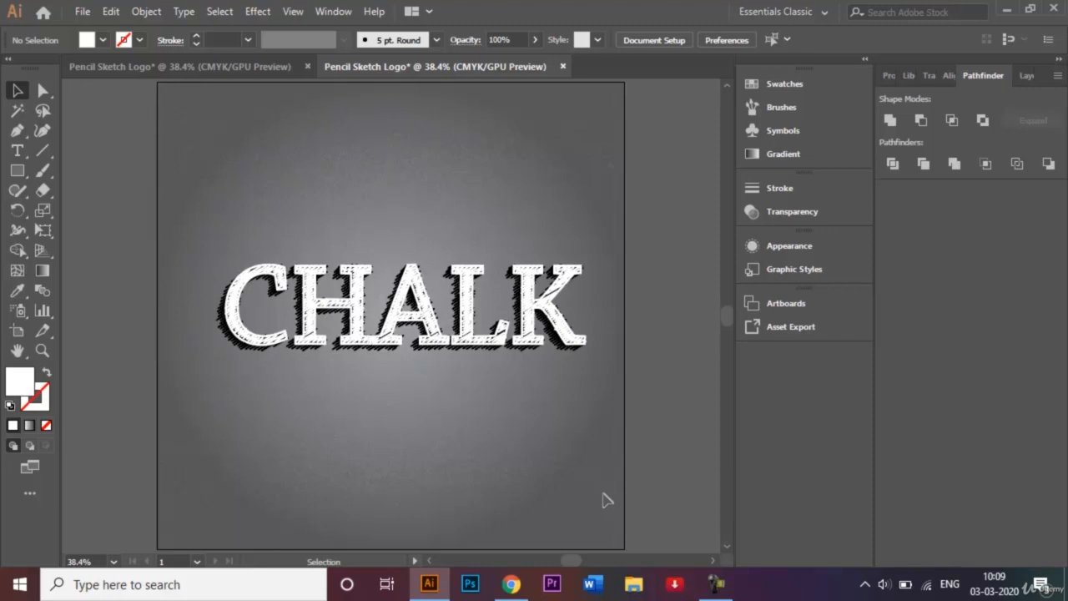
click(82, 12)
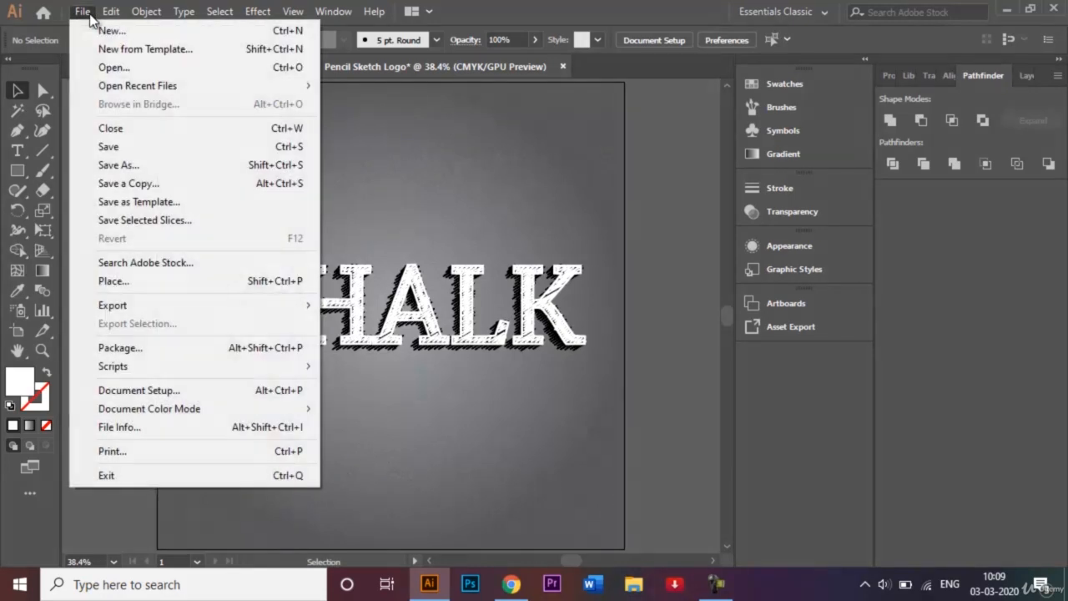
click(147, 166)
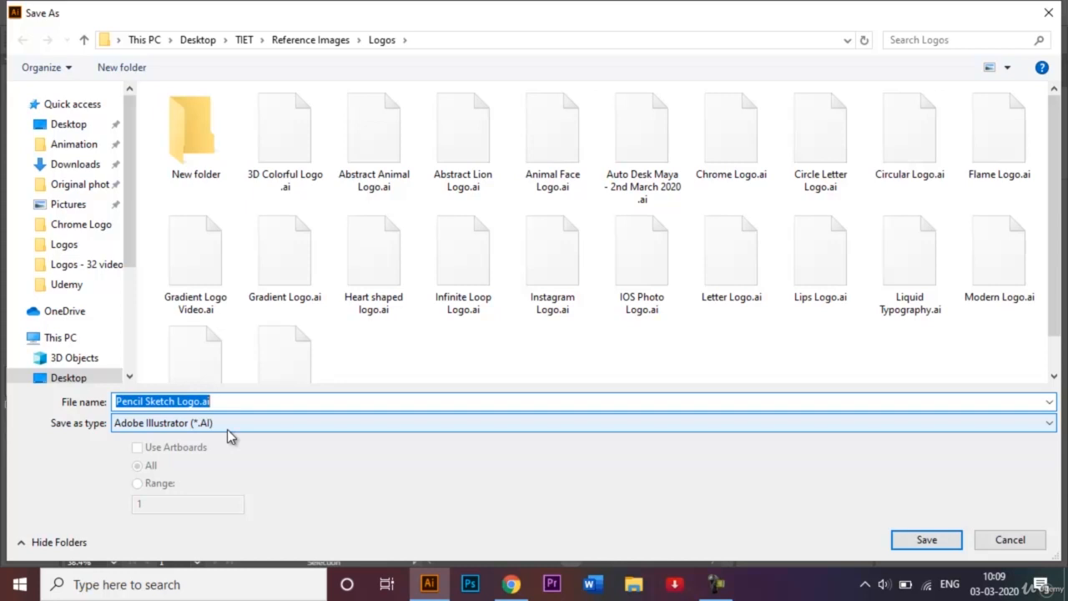
click(954, 539)
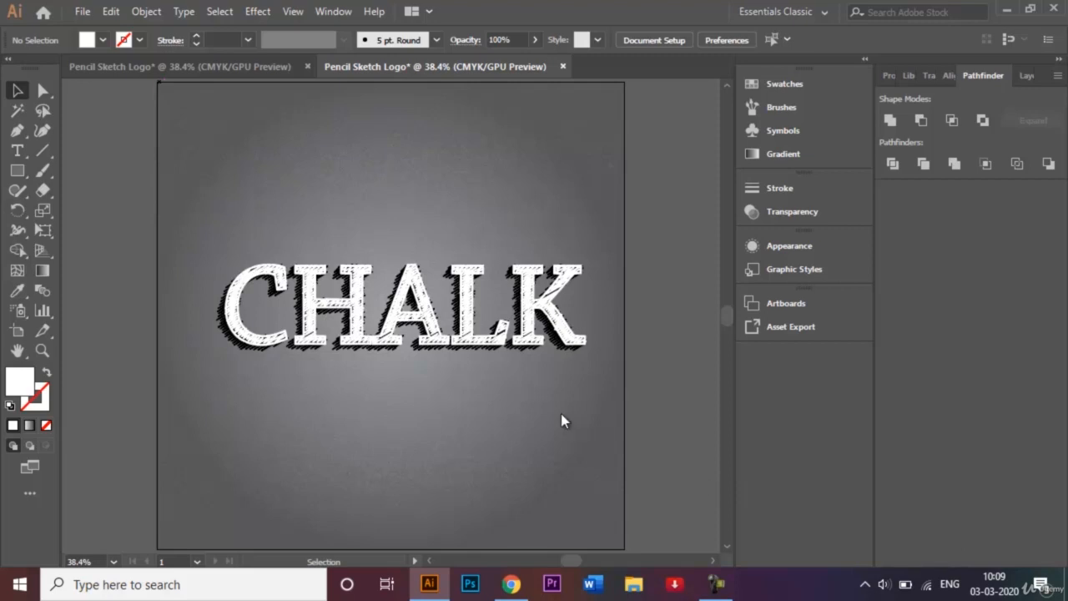
click(609, 523)
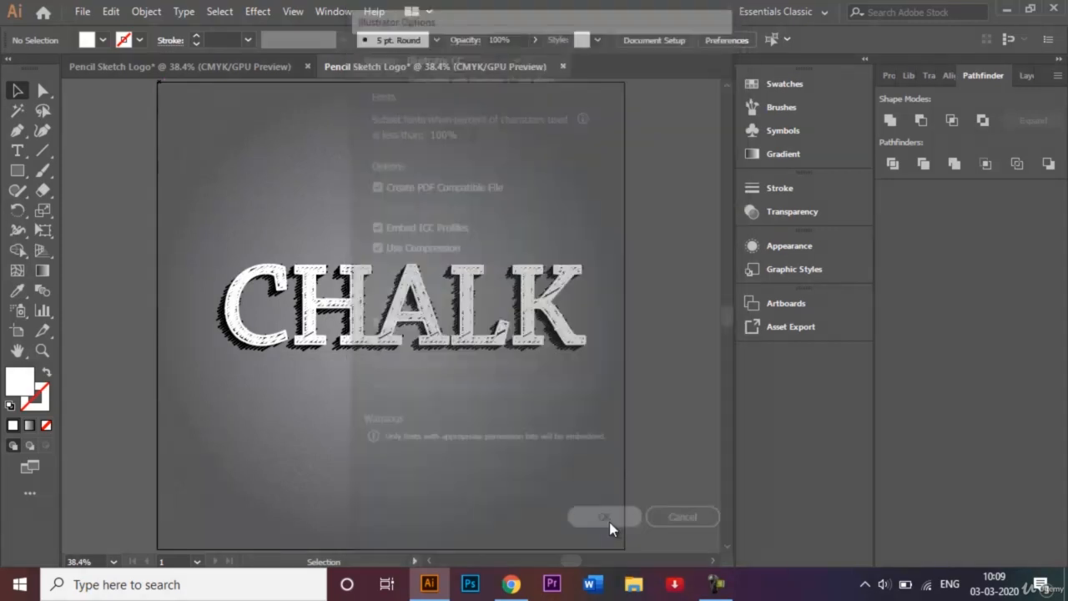